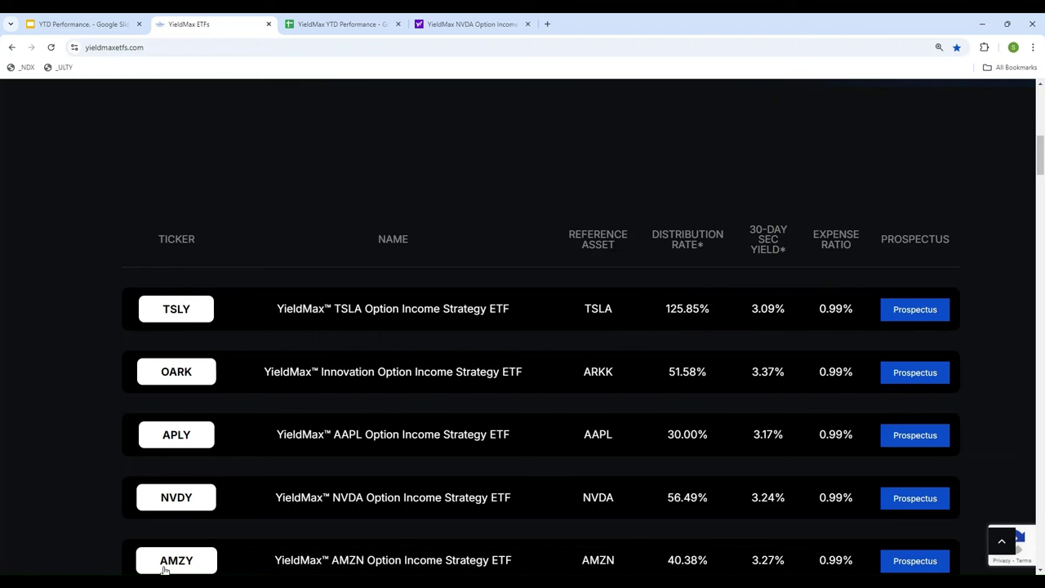
# Switch to the YieldMax YTD Performance spreadsheet and review the October list of ETF tickers, names, reference assets and distribution rates
pyautogui.click(303, 27)
pyautogui.scroll(3, 194, 284)
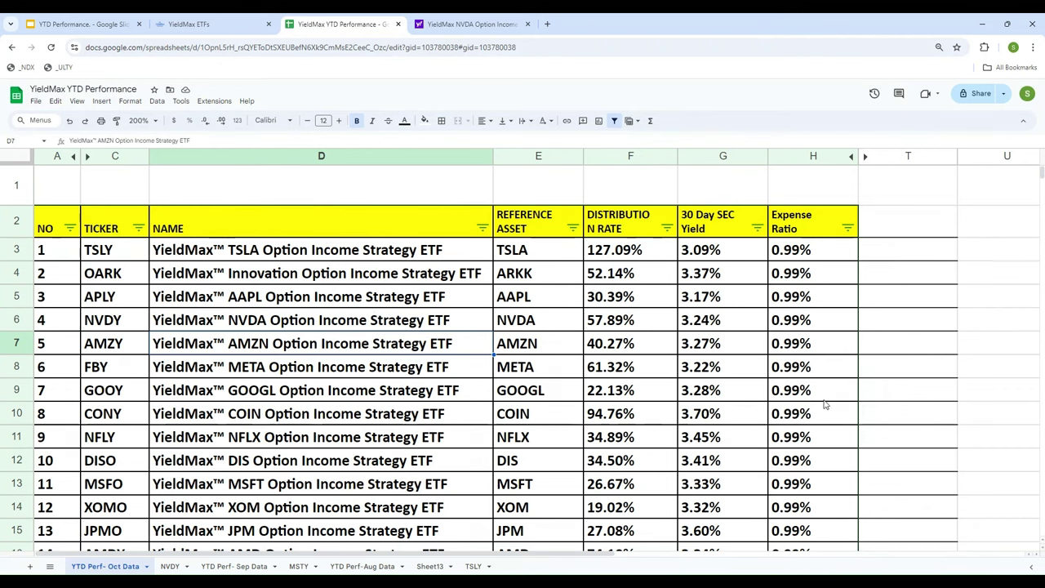
pyautogui.scroll(-5, 161, 391)
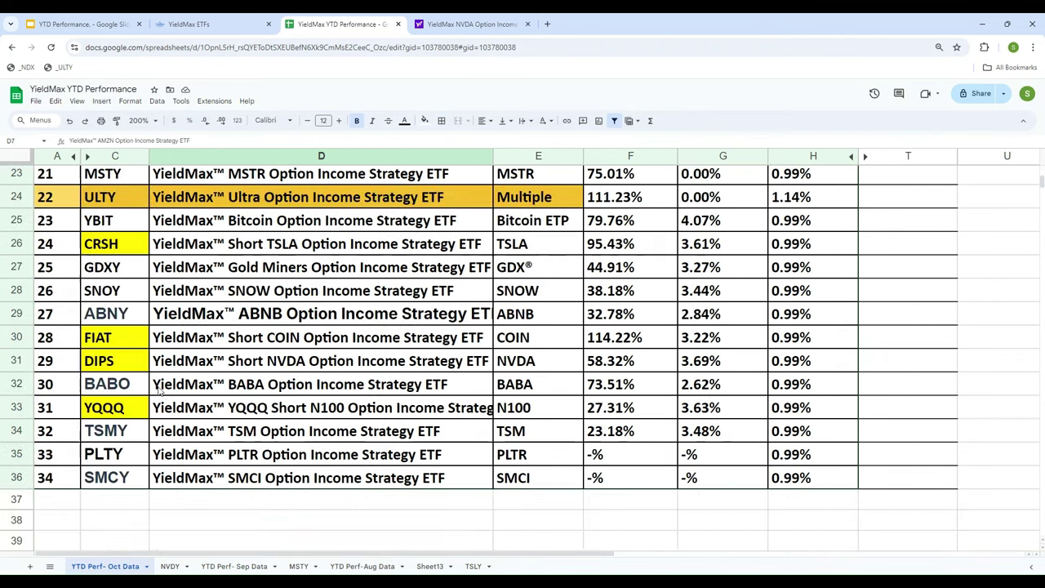
pyautogui.click(59, 484)
pyautogui.scroll(5, 209, 454)
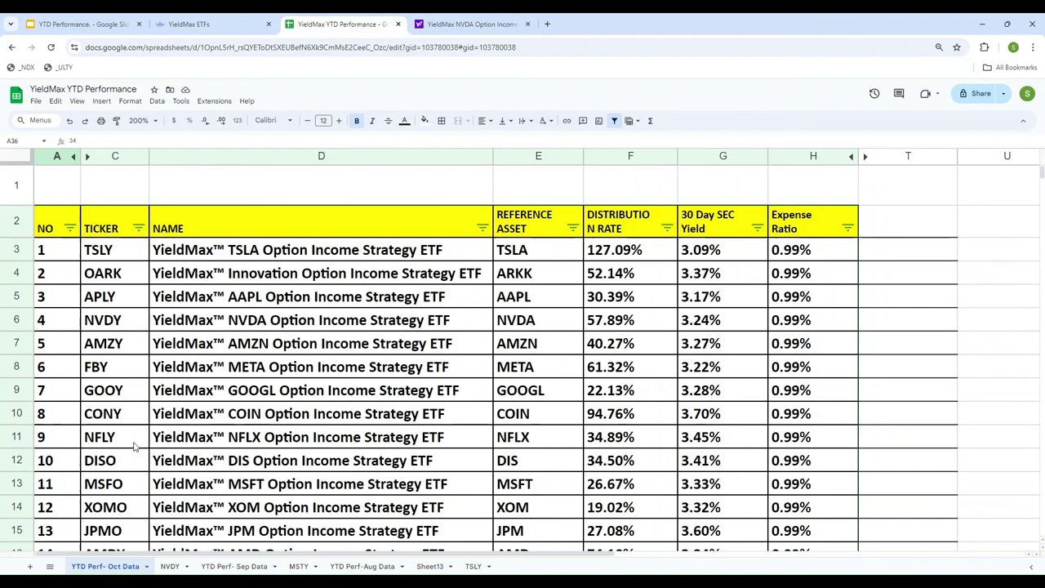
pyautogui.click(117, 254)
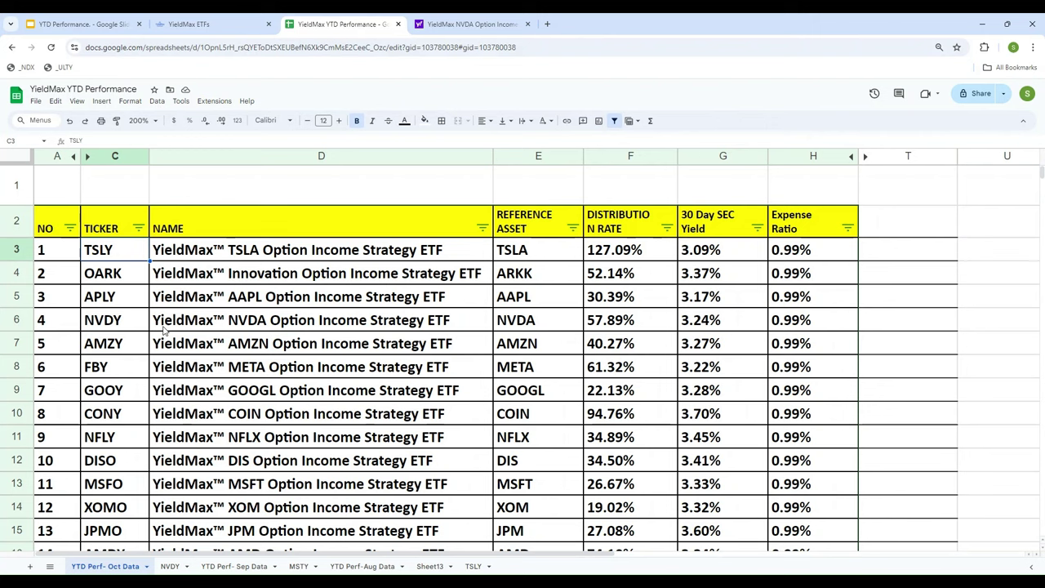
pyautogui.click(526, 323)
pyautogui.scroll(-3, 382, 362)
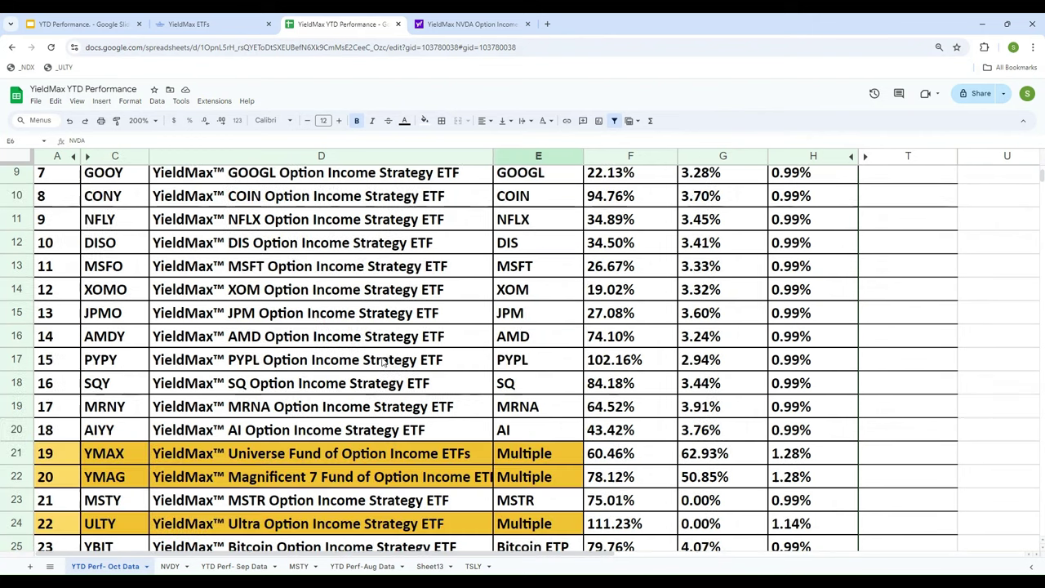
pyautogui.scroll(-3, 382, 362)
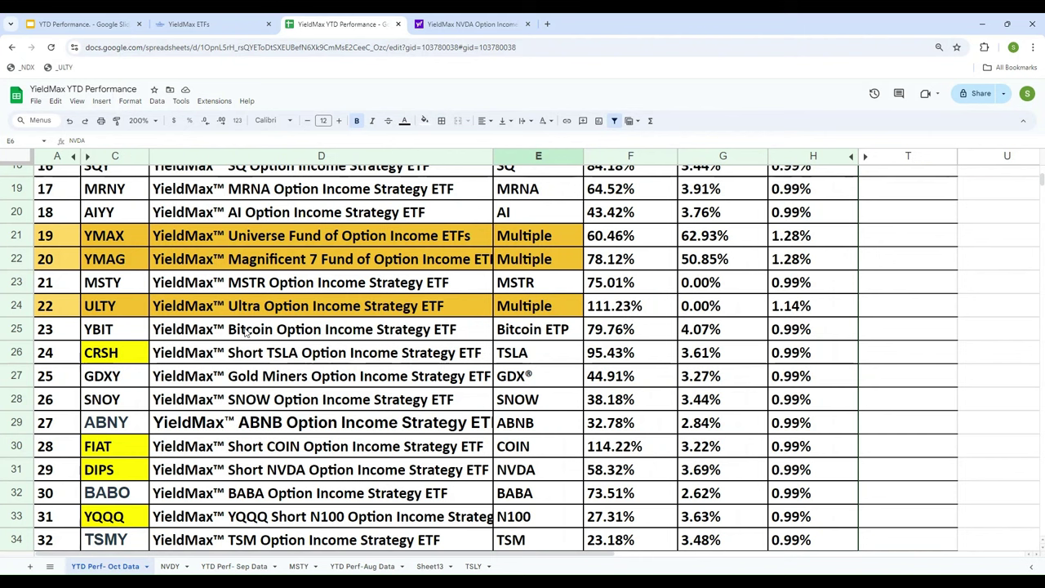
pyautogui.scroll(-3, 247, 333)
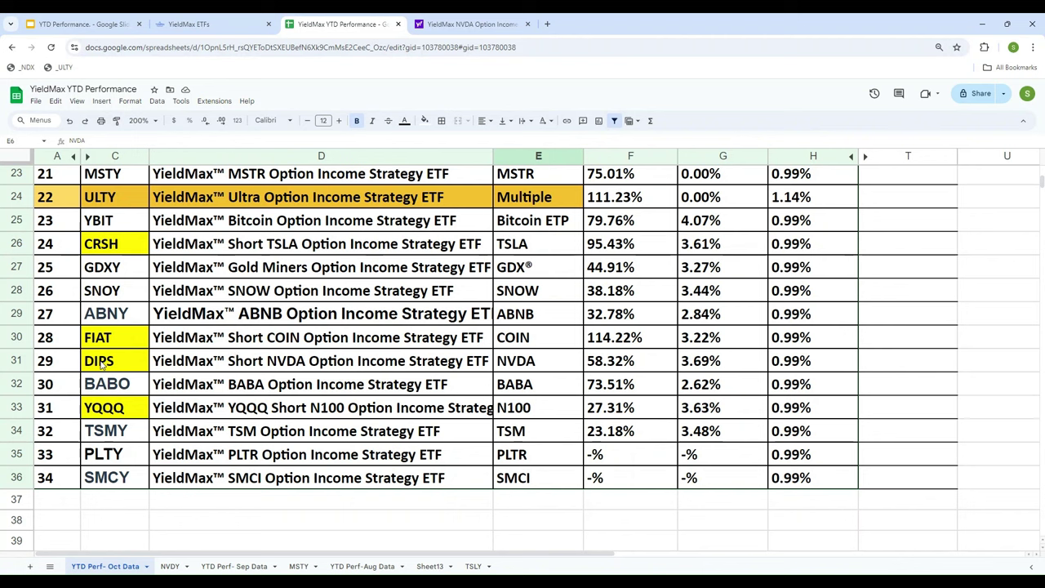
pyautogui.scroll(8, 254, 420)
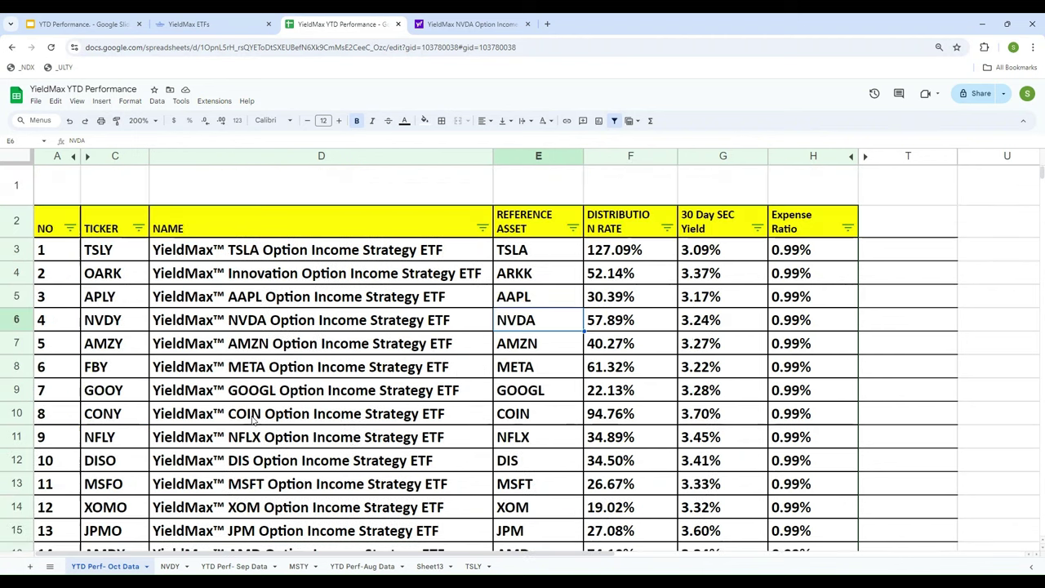
pyautogui.scroll(-10, 254, 418)
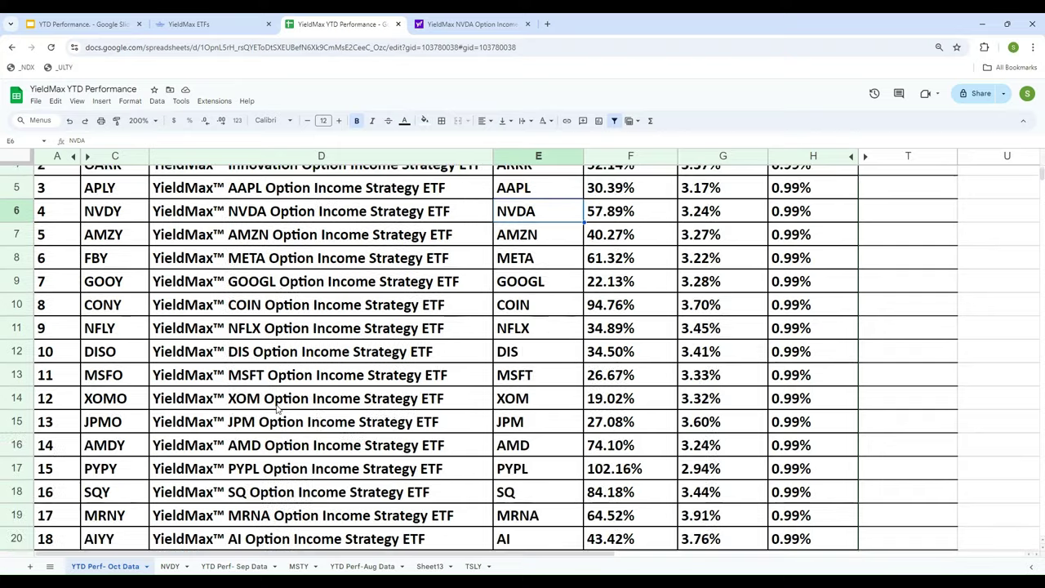
pyautogui.scroll(10, 276, 407)
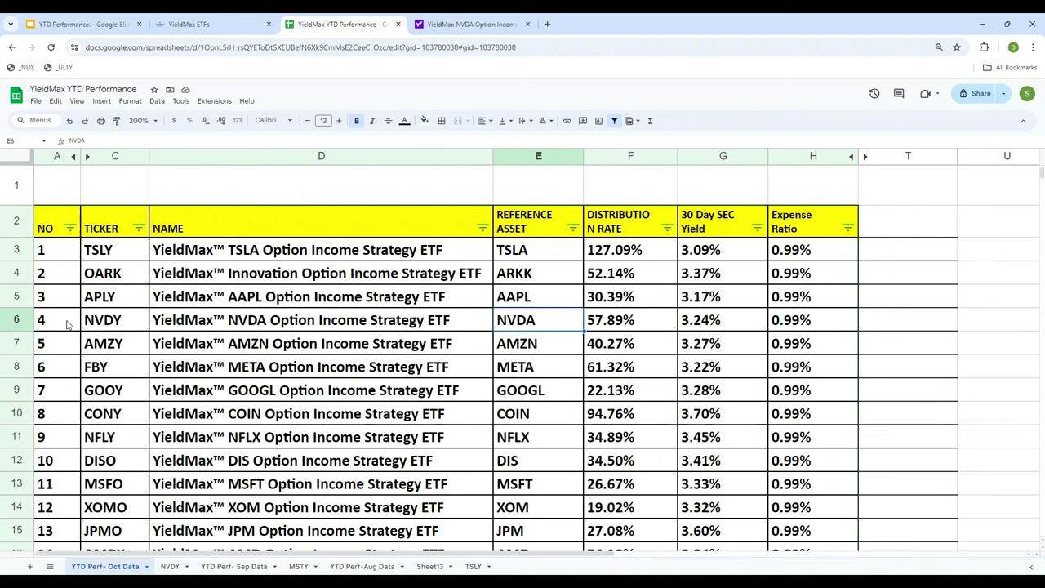
# Select the entire NVDY row in the October data sheet and look through the rest of the ETF list
pyautogui.click(16, 319)
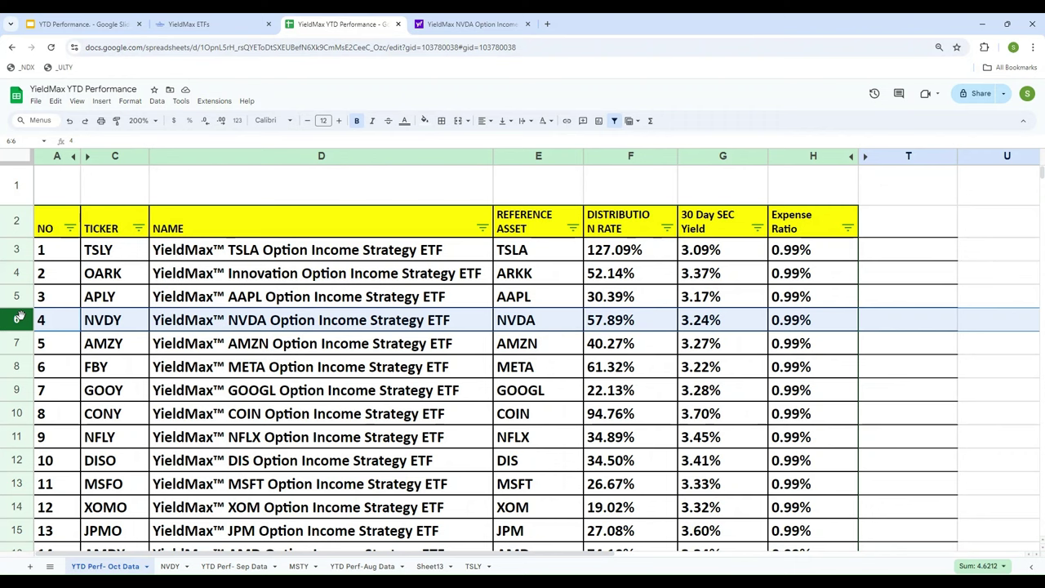
pyautogui.scroll(-5, 217, 374)
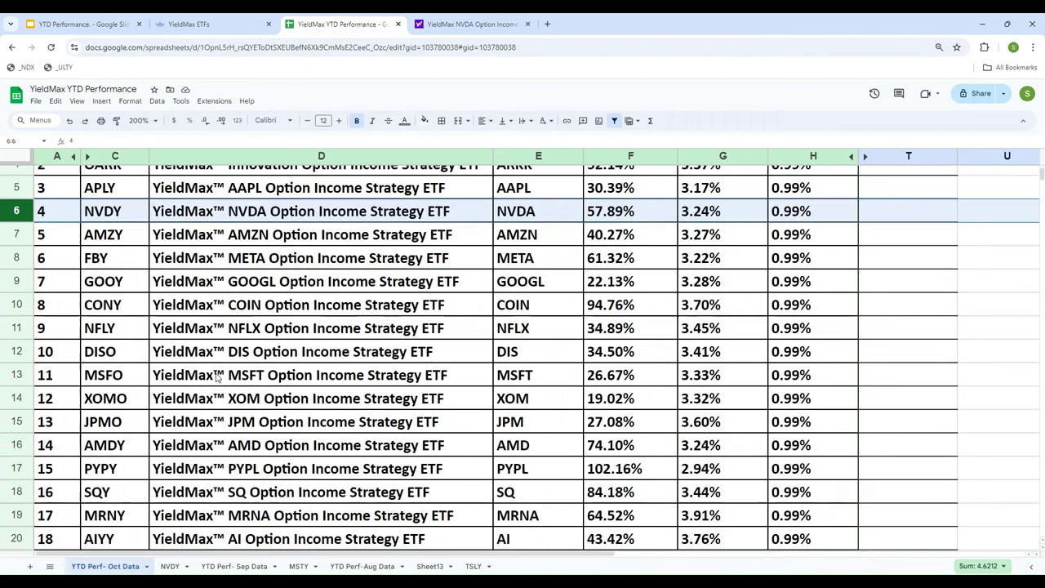
pyautogui.scroll(-5, 217, 375)
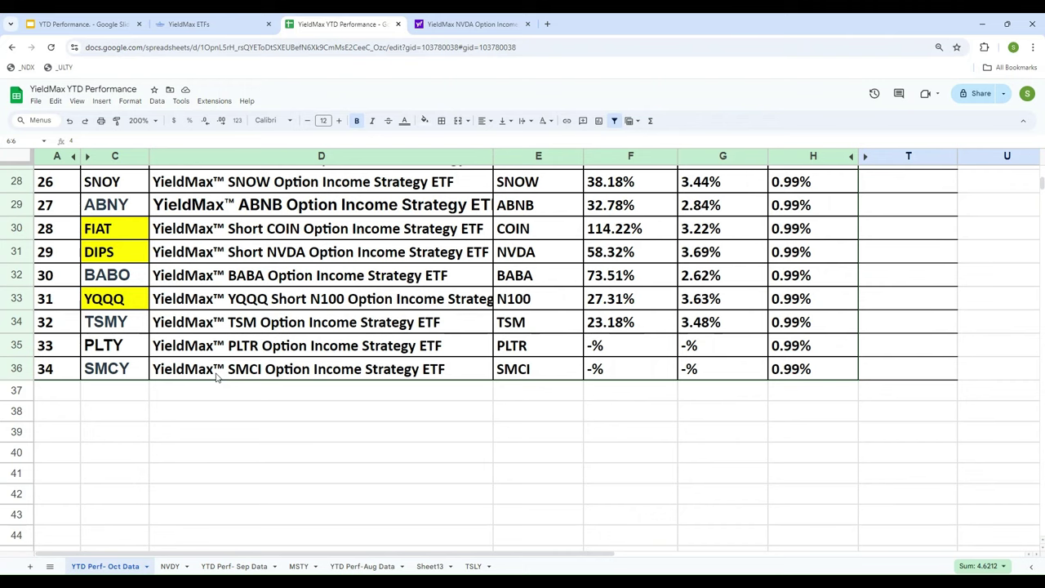
pyautogui.scroll(10, 217, 375)
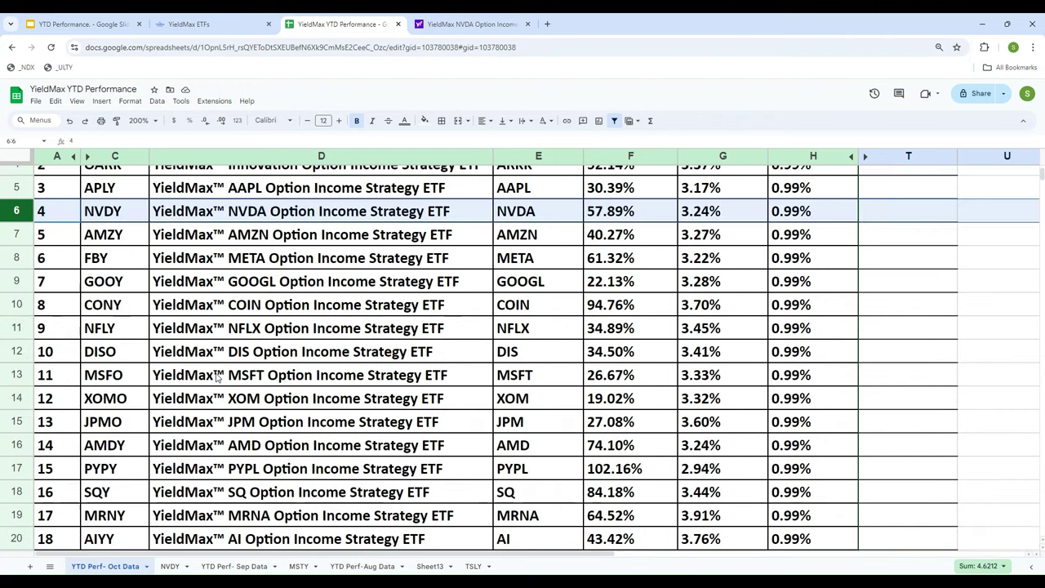
pyautogui.scroll(2, 217, 377)
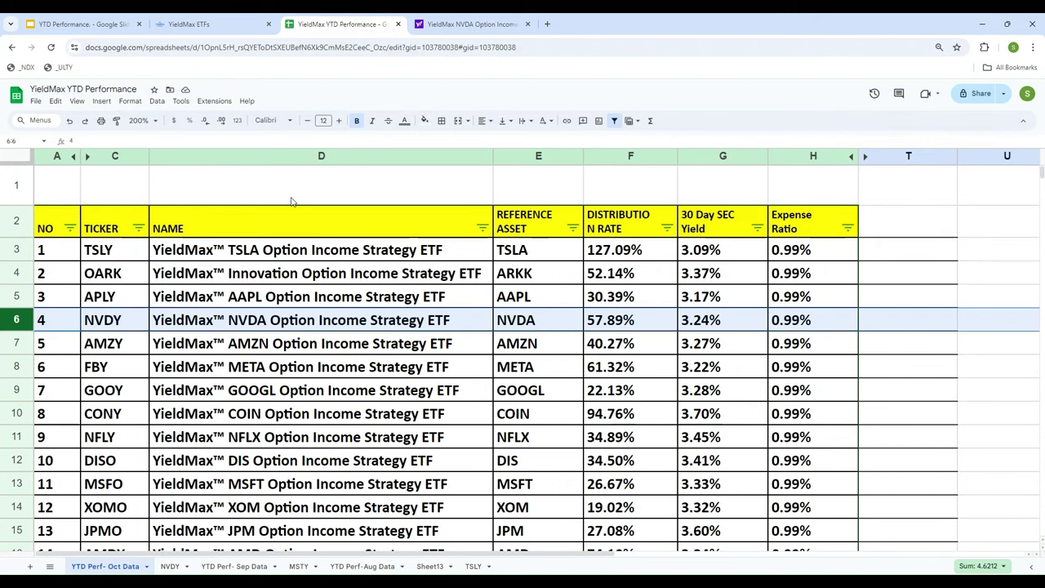
# Open the NVDY fund page from the ETF list on the YieldMax website and examine its full distribution table
pyautogui.click(159, 22)
pyautogui.scroll(-2, 159, 465)
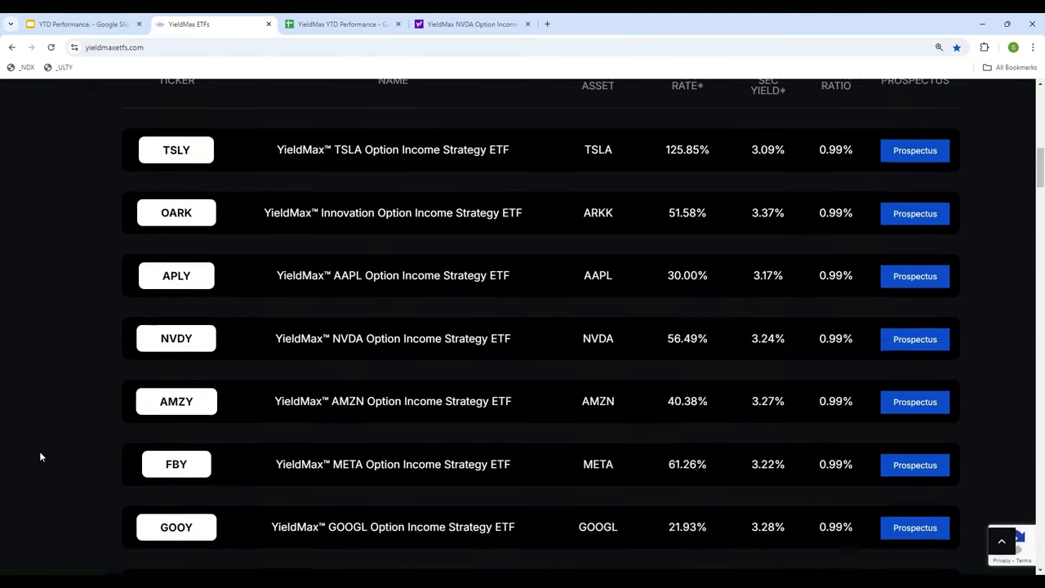
pyautogui.click(170, 335)
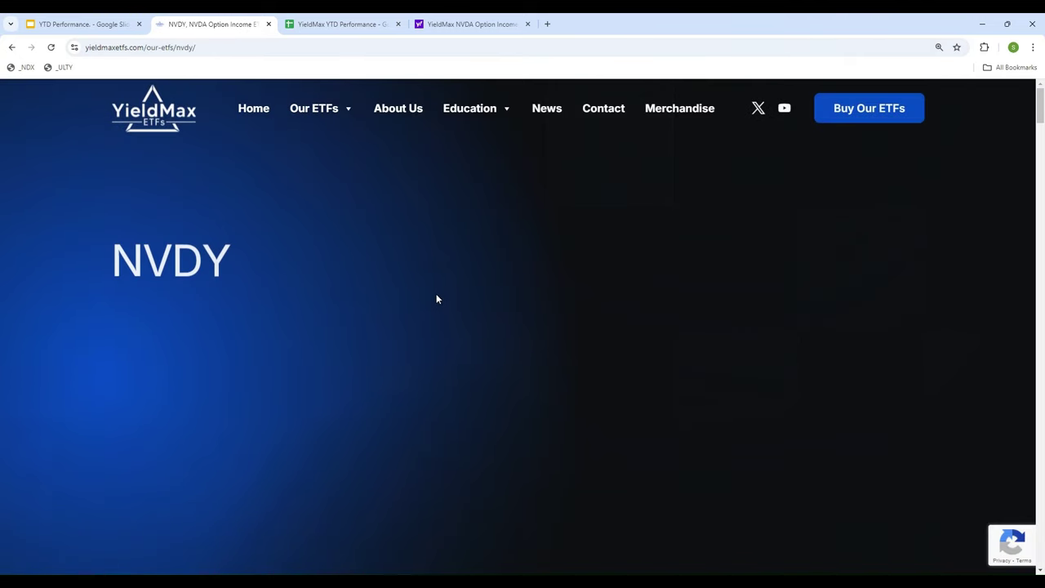
pyautogui.scroll(-8, 441, 295)
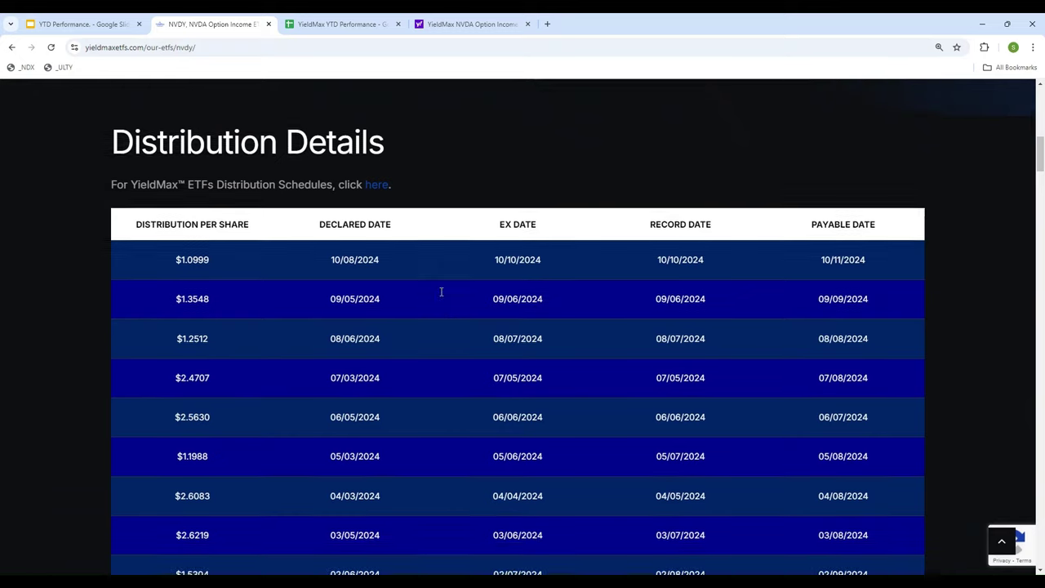
pyautogui.scroll(-1, 440, 295)
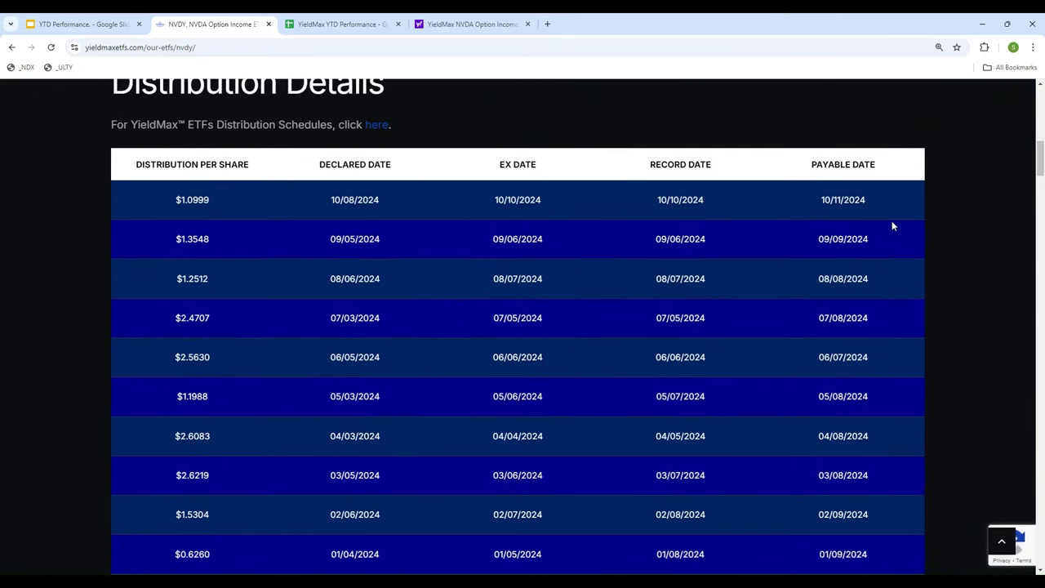
pyautogui.scroll(-1, 482, 390)
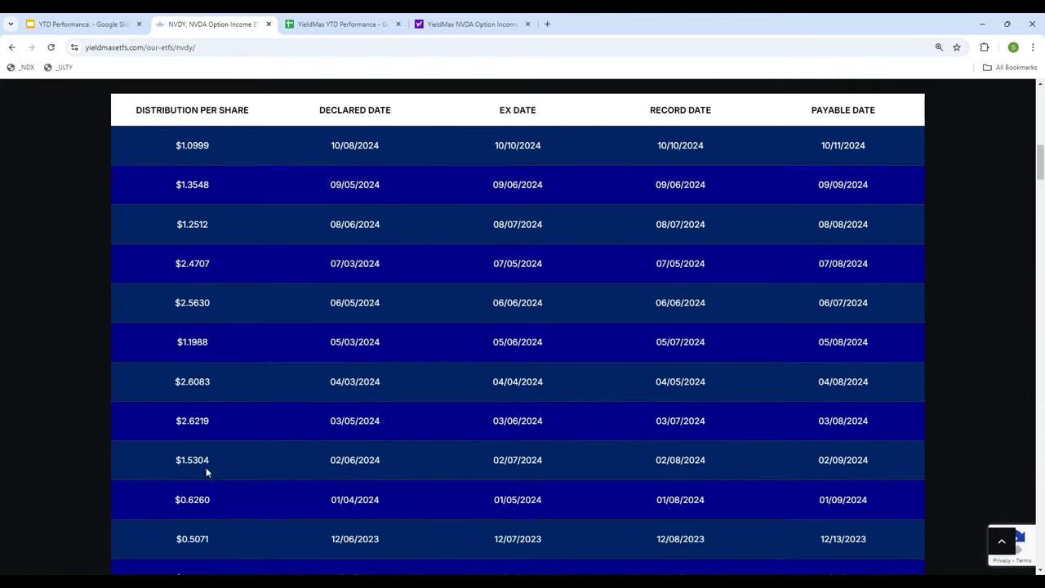
pyautogui.scroll(-4, 254, 527)
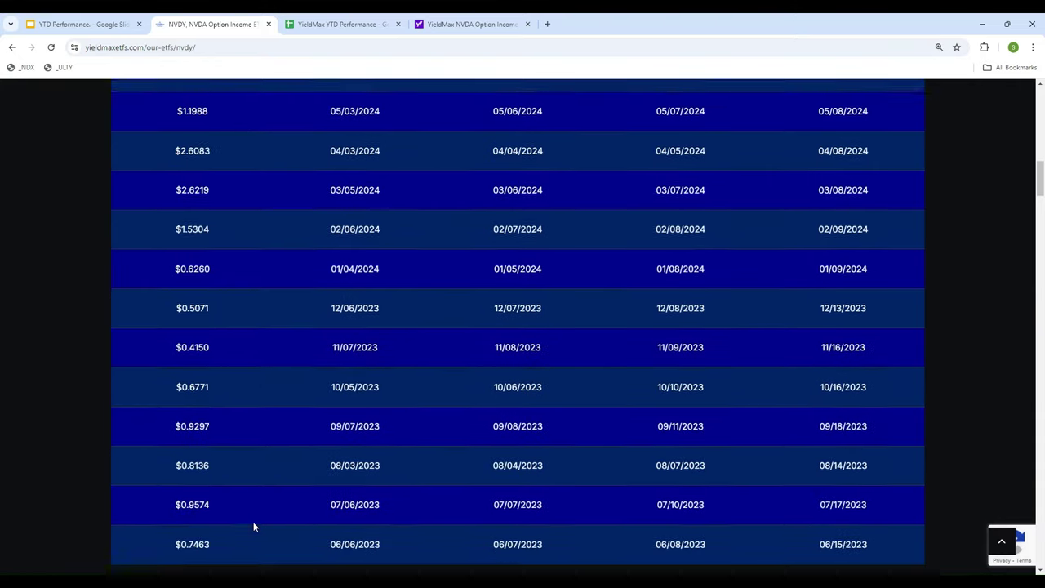
# Examine the Fund Information and Fund Data & Pricing tables for NVDY, including the fund inception date
pyautogui.scroll(-15, 253, 527)
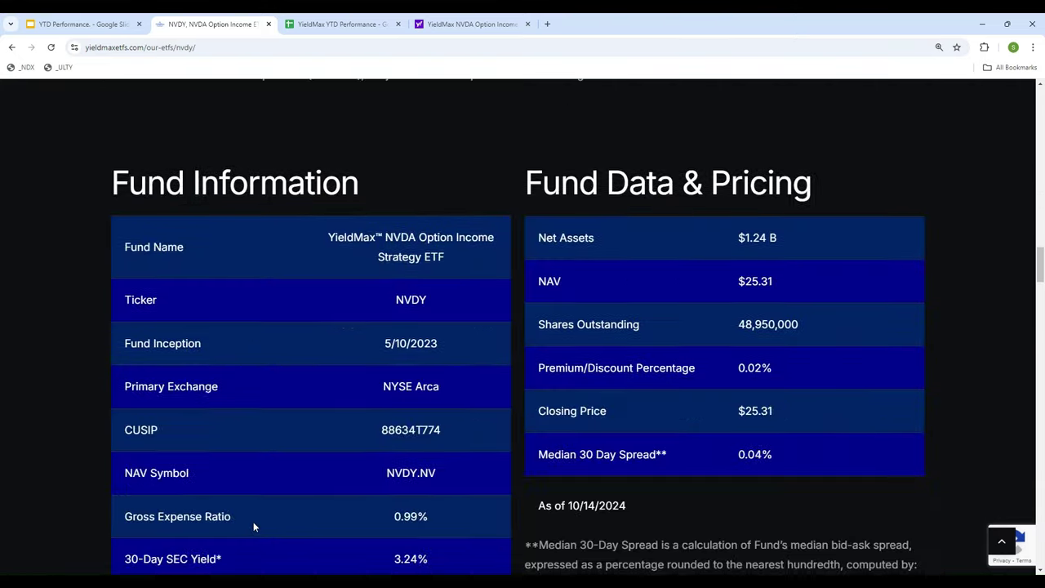
pyautogui.scroll(-2, 253, 526)
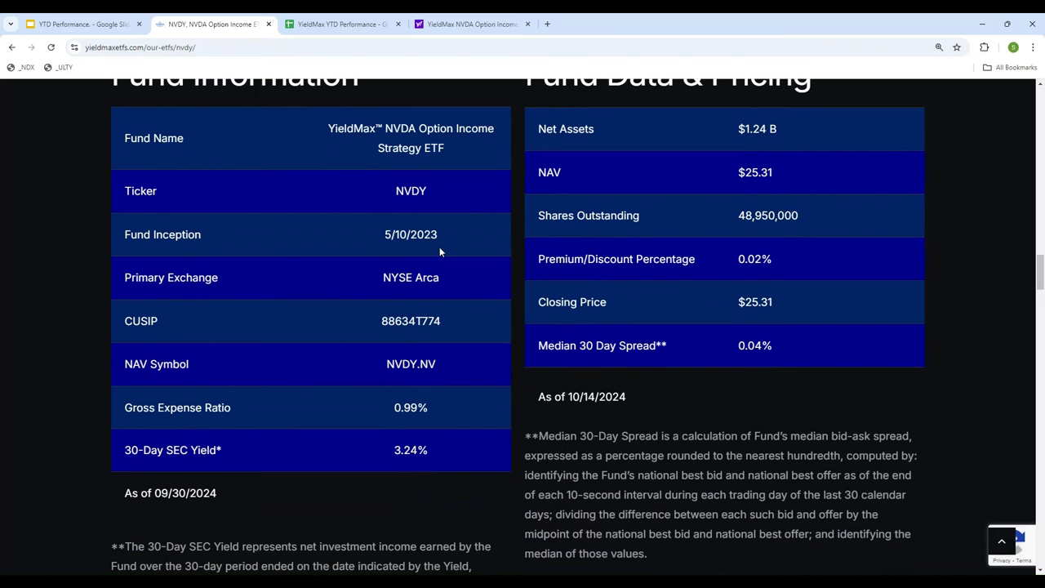
pyautogui.scroll(2, 935, 385)
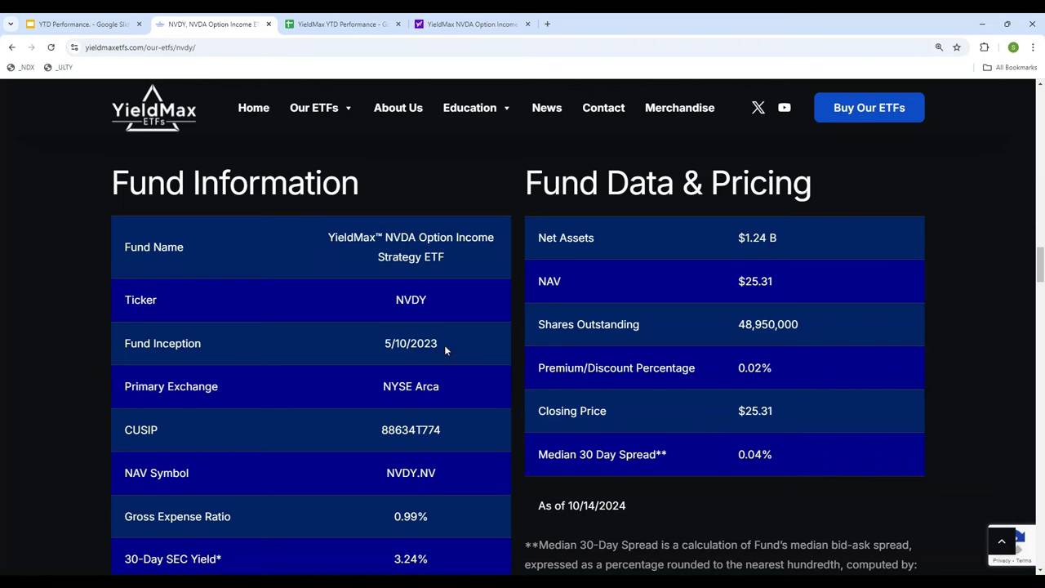
pyautogui.scroll(4, 297, 261)
# Return to NVDY's Distribution Details and review the payments declared from June 2023 through October 2024
pyautogui.scroll(-15, 297, 261)
pyautogui.scroll(3, 297, 262)
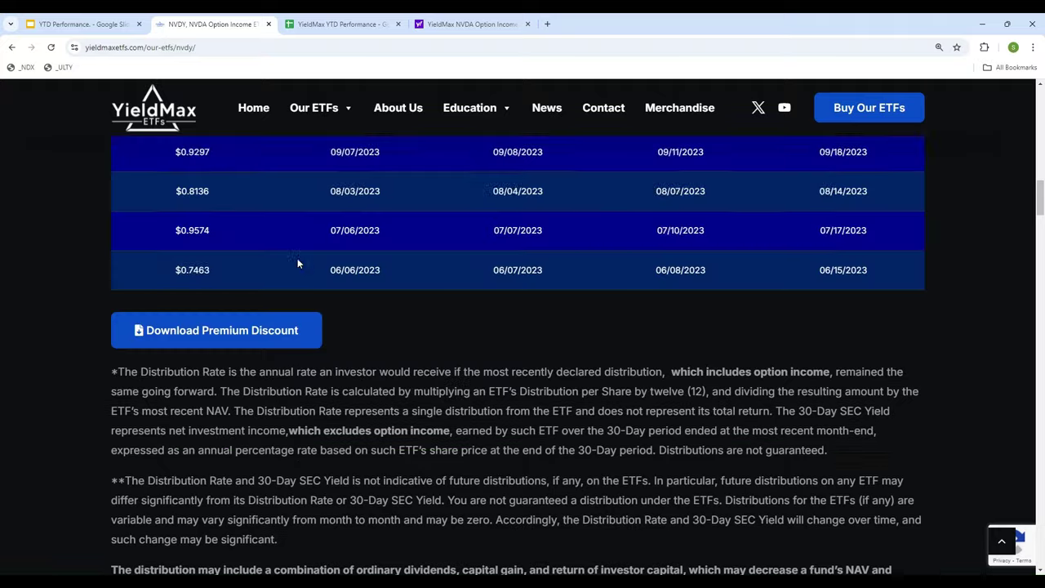
pyautogui.scroll(5, 297, 263)
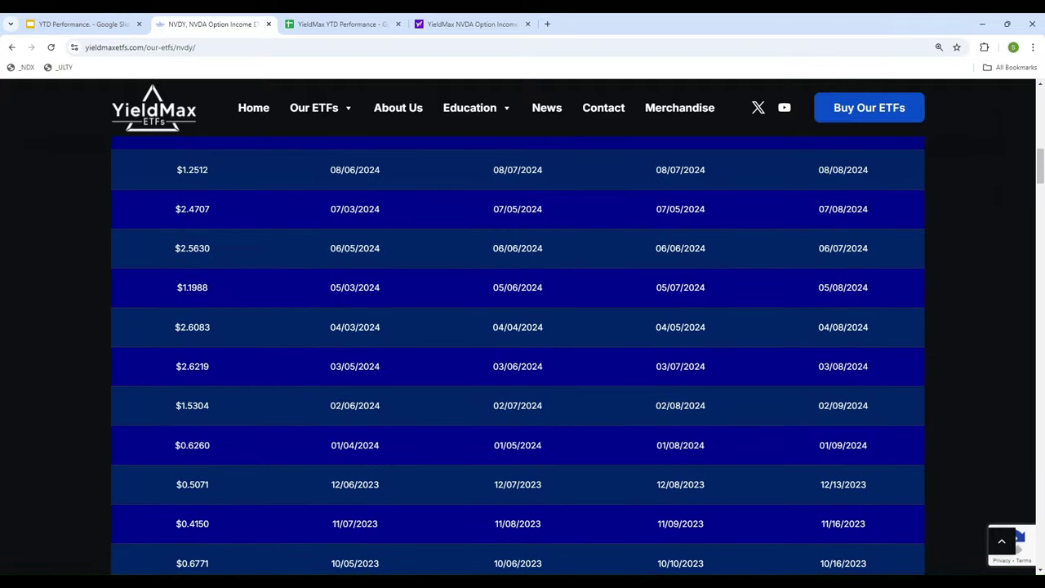
pyautogui.scroll(-3, 457, 535)
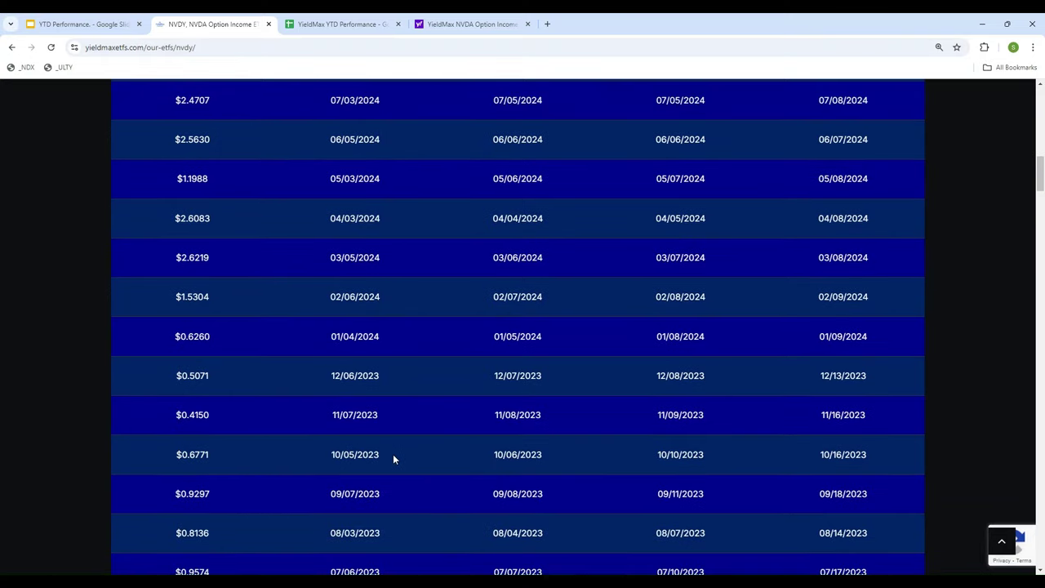
pyautogui.scroll(3, 392, 455)
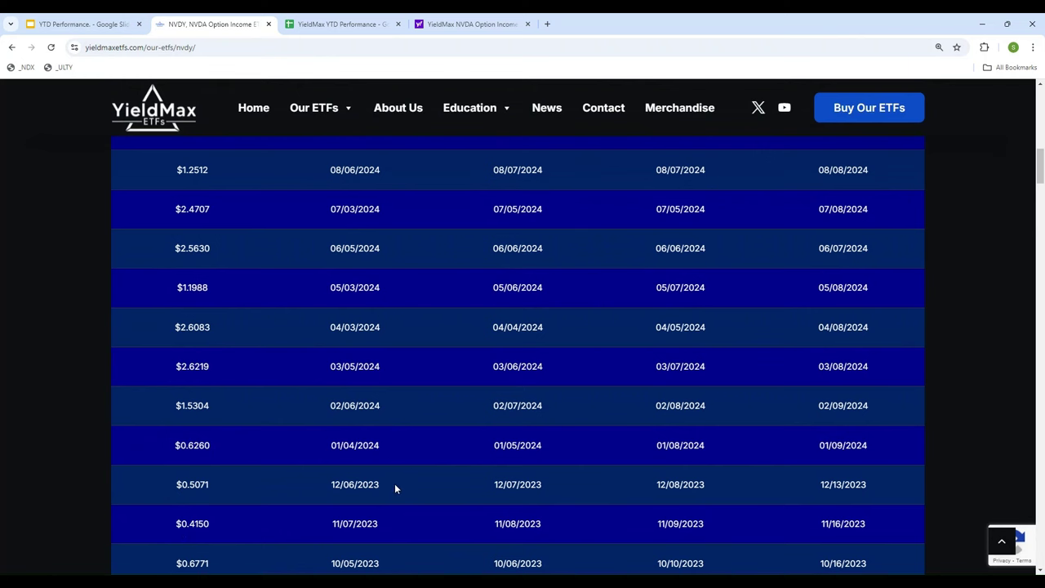
pyautogui.scroll(4, 336, 178)
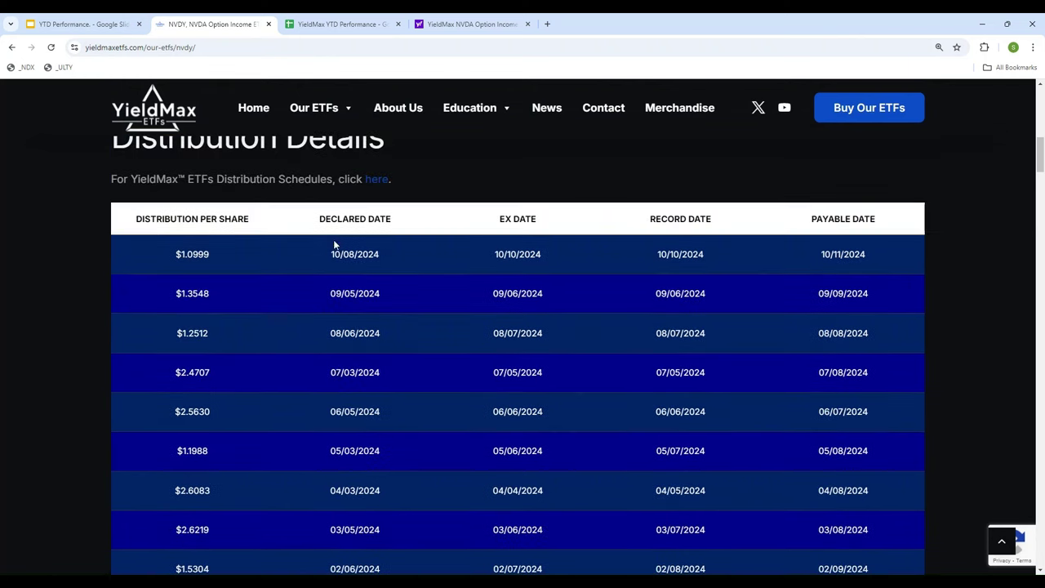
# In the spreadsheet's NVDY sheet, clear both share prices in D6 and D7 and the dividend earned in E7
pyautogui.click(328, 23)
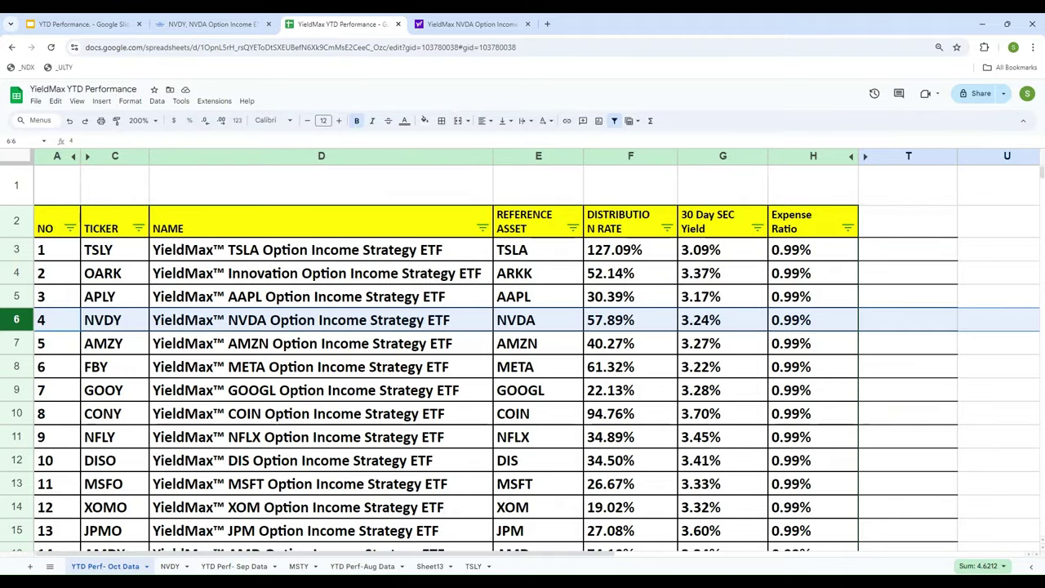
pyautogui.click(169, 566)
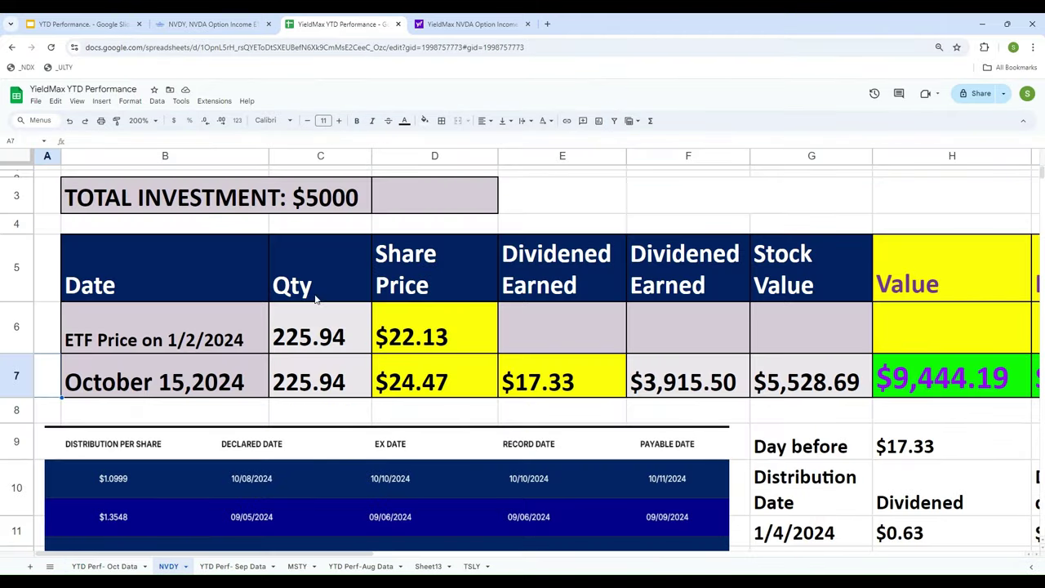
pyautogui.click(410, 343)
pyautogui.press('Delete')
pyautogui.press('Down')
pyautogui.press('Delete')
pyautogui.press('Right')
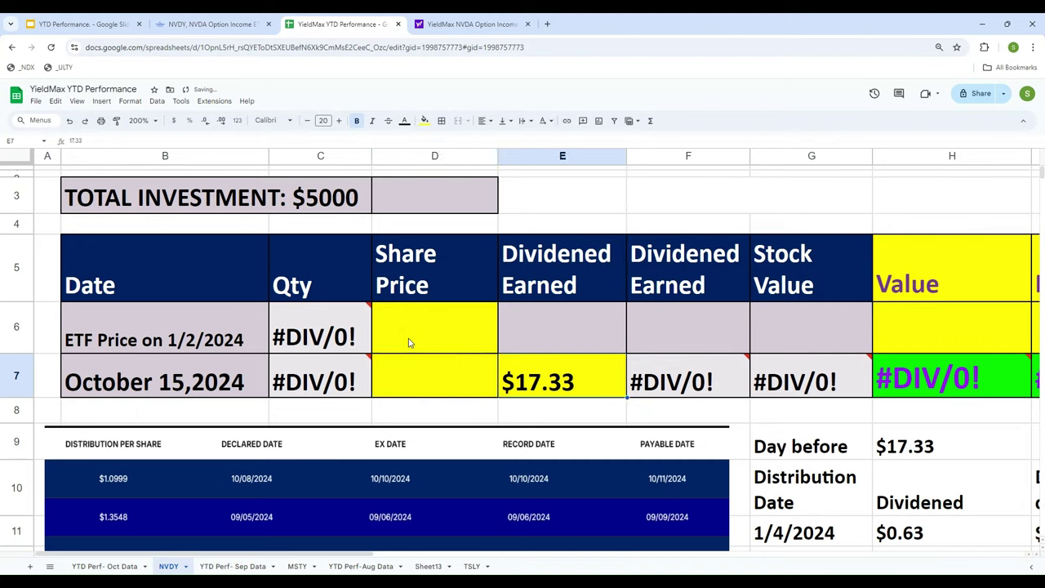
pyautogui.press('Delete')
# Examine the distribution table image and the list of 2024 dividends by date below the NVDY investment calculation
pyautogui.press('Down')
pyautogui.press('Down')
pyautogui.press('Down')
pyautogui.press('Down')
pyautogui.press('Down')
pyautogui.press('Down')
pyautogui.press('Down')
pyautogui.press('Down')
pyautogui.press('Down')
pyautogui.press('Down')
pyautogui.press('Down')
pyautogui.press('Down')
pyautogui.press('Down')
pyautogui.press('Down')
pyautogui.press('Down')
pyautogui.press('Down')
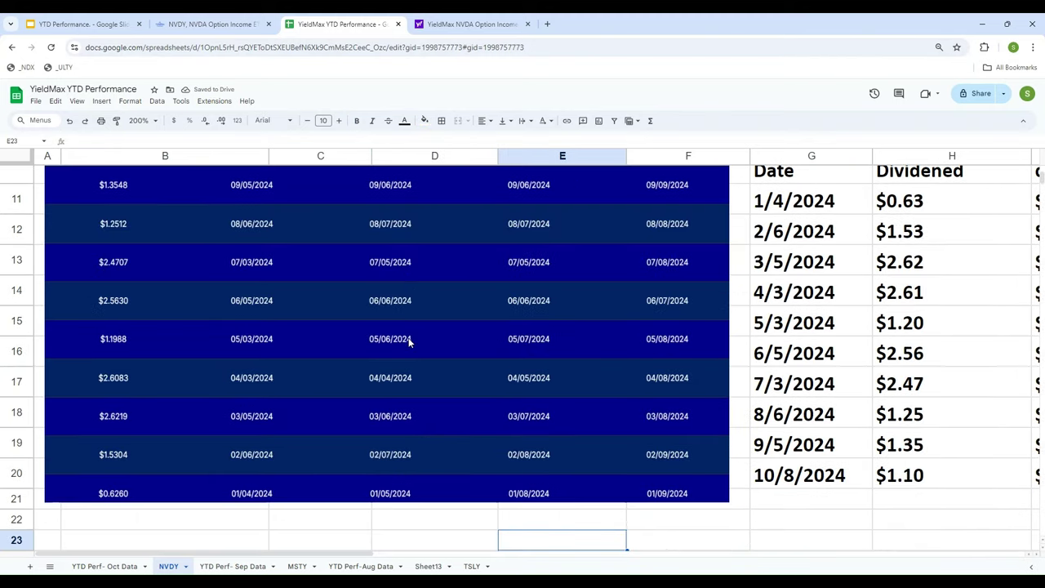
pyautogui.scroll(2, 275, 482)
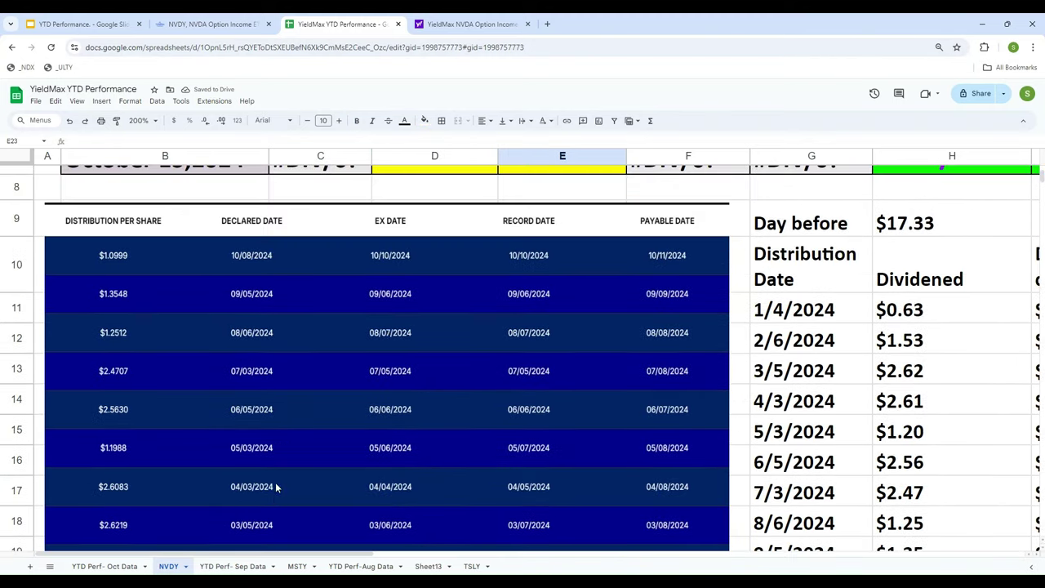
pyautogui.scroll(-3, 279, 489)
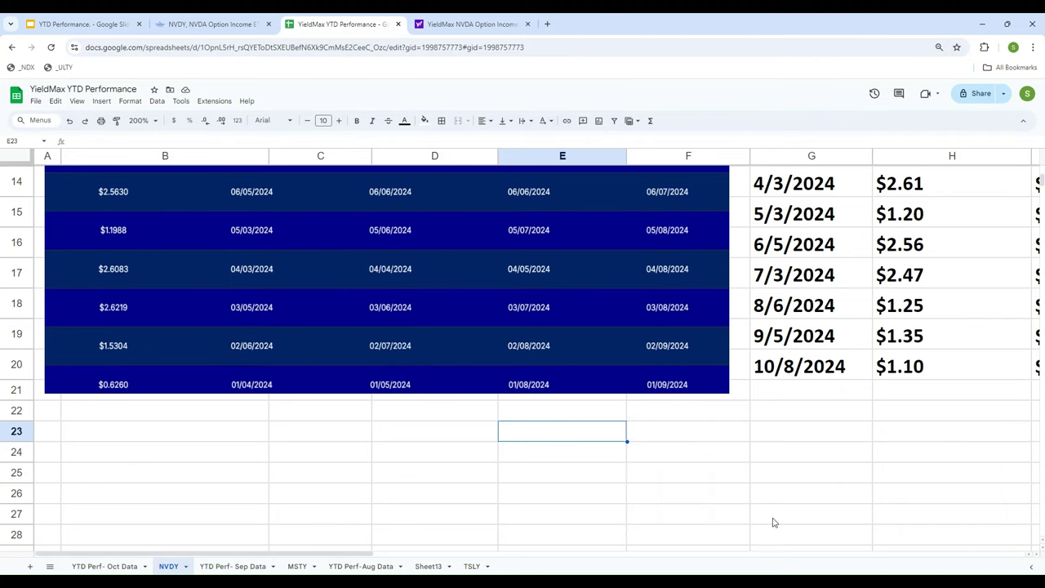
# Examine the 2024 distribution dates, dividends and running dividend totals in columns G to I, and the dividend sum formula in H9
pyautogui.scroll(3, 783, 531)
pyautogui.click(897, 312)
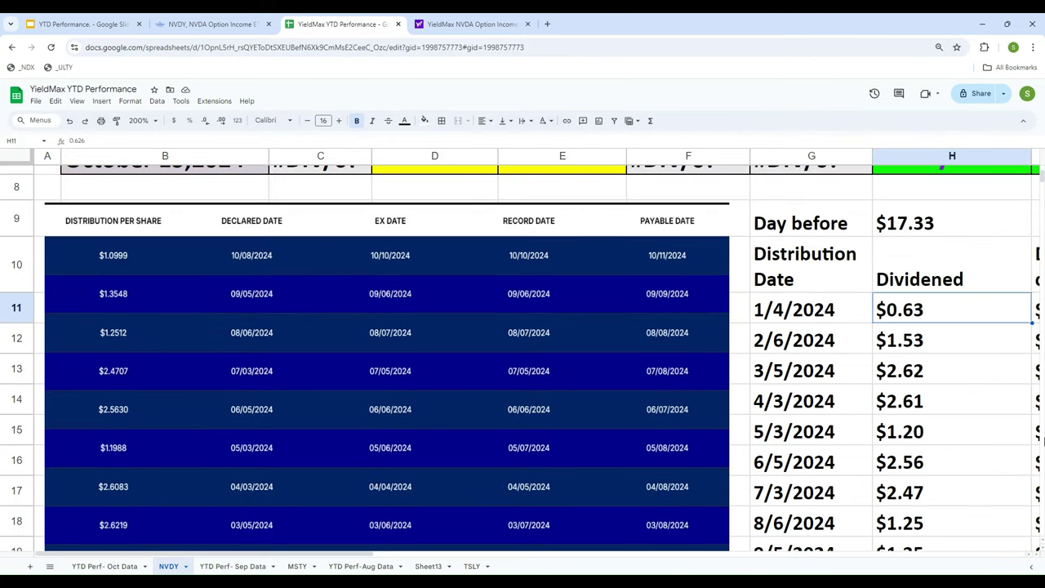
pyautogui.press('Right')
pyautogui.press('Left')
pyautogui.press('Left')
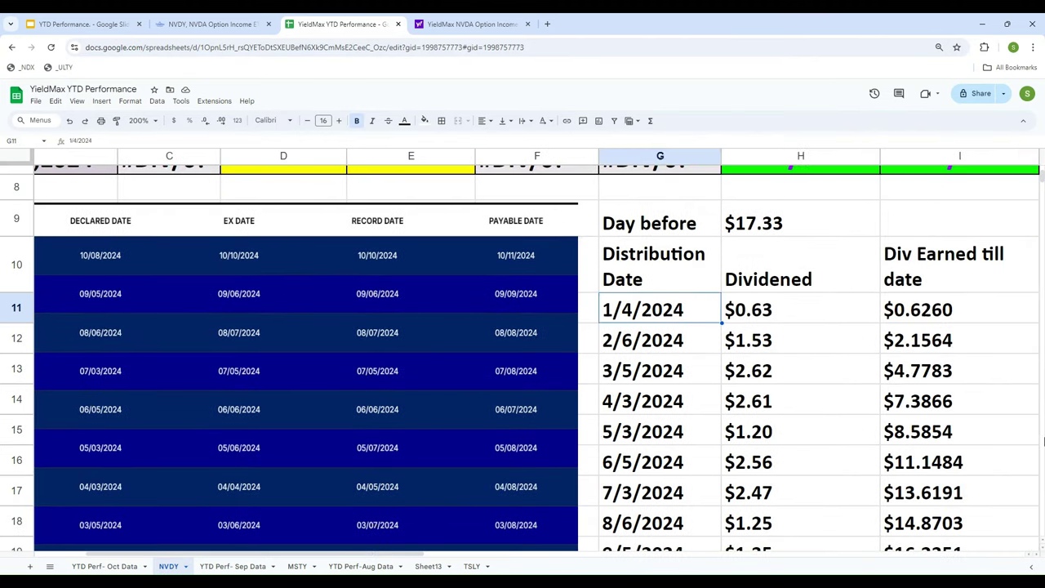
pyautogui.press('Right')
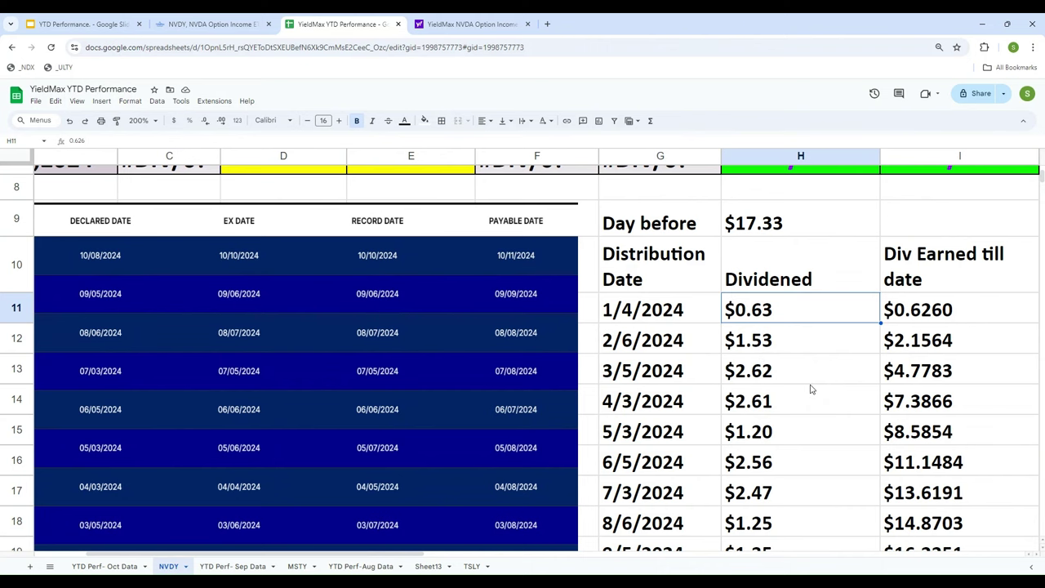
pyautogui.scroll(-3, 811, 389)
pyautogui.scroll(6, 811, 390)
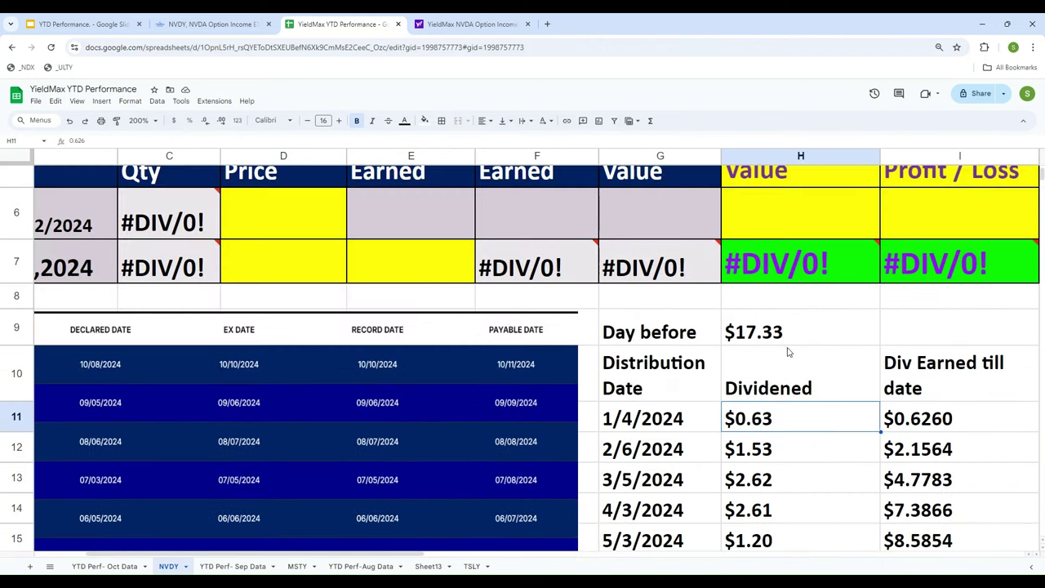
pyautogui.scroll(-5, 787, 454)
pyautogui.scroll(4, 788, 455)
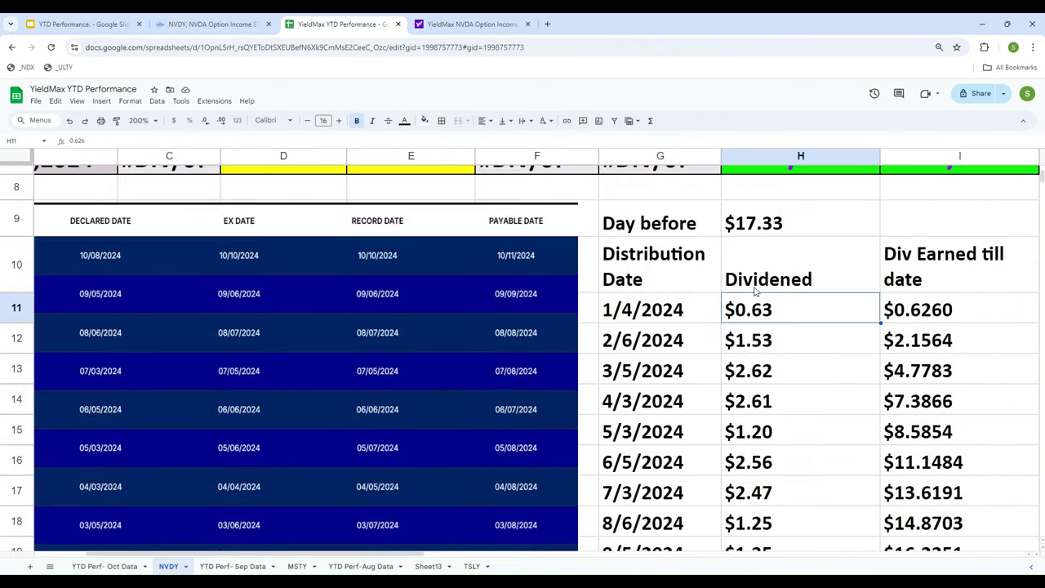
pyautogui.click(716, 225)
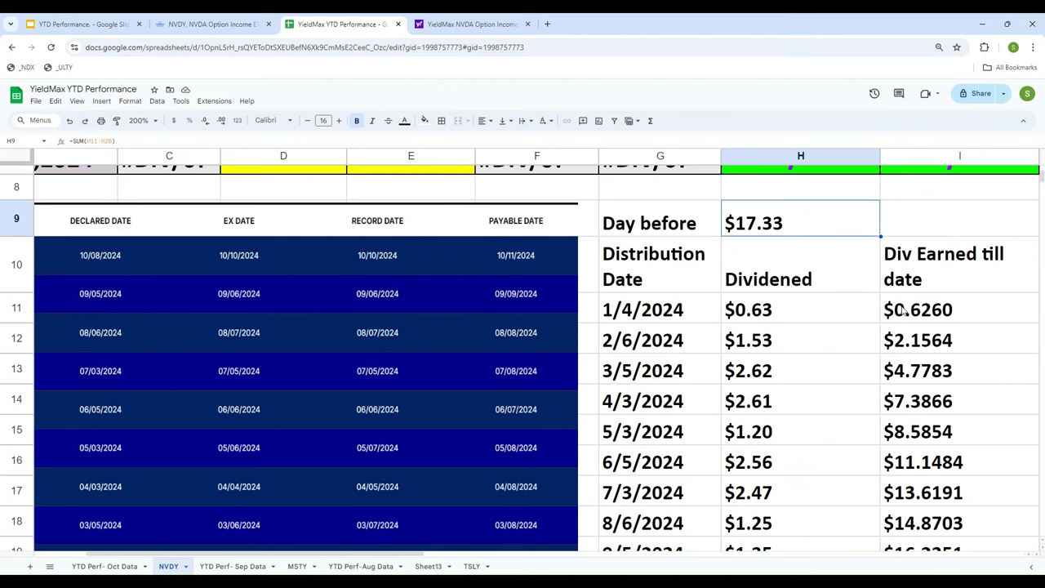
# Enter 17.33 as the per-share dividend earned in E7 of the October 15, 2024 row
pyautogui.hotkey('ctrl', 'Home')
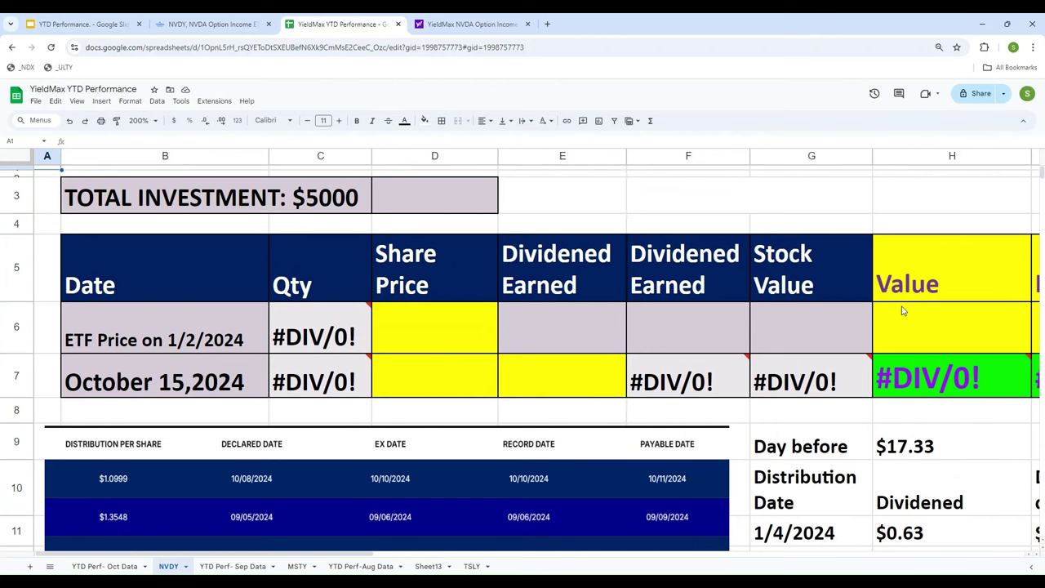
pyautogui.press('Down')
pyautogui.press('Down')
pyautogui.press('Down')
pyautogui.press('Down')
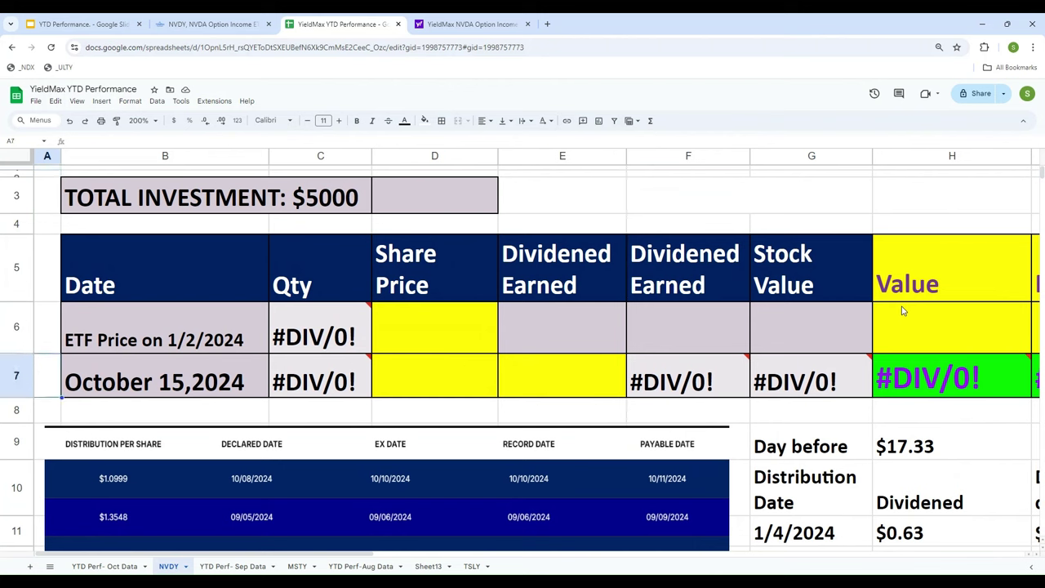
pyautogui.press('Right')
pyautogui.press('Right')
pyautogui.press('Right')
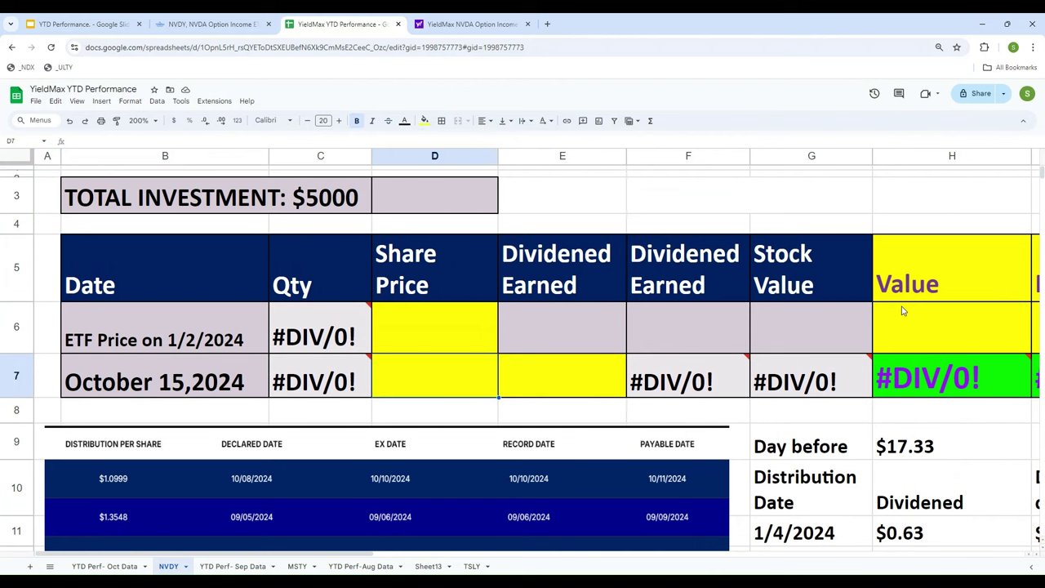
pyautogui.press('Right')
pyautogui.write('17.33')
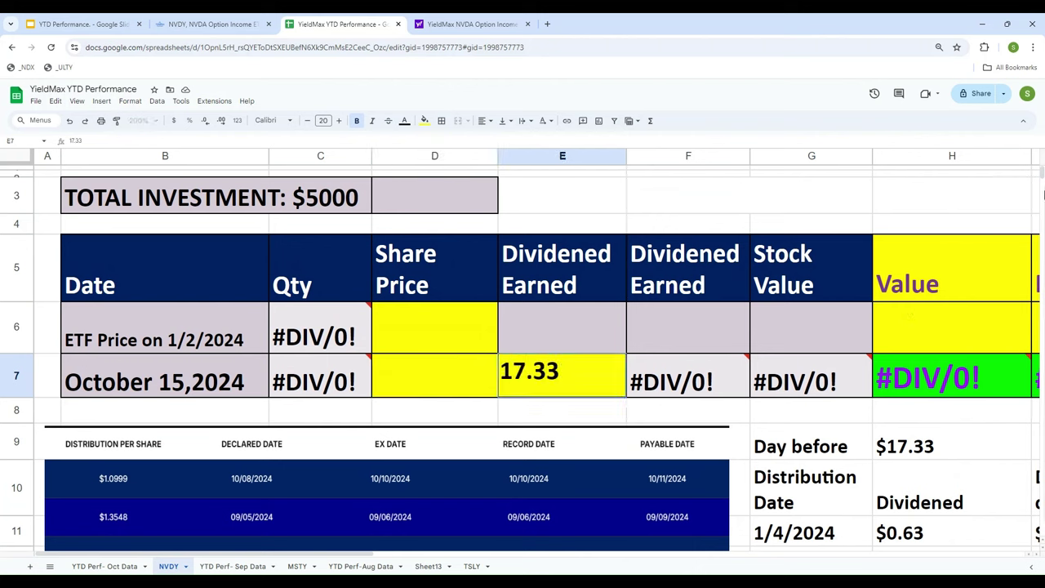
pyautogui.click(320, 420)
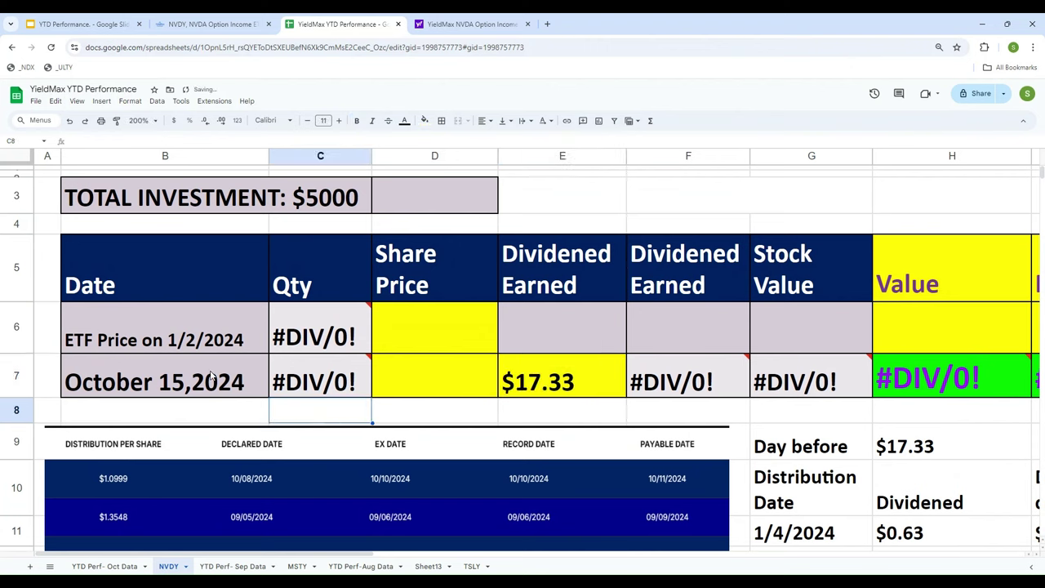
# Switch to NVDY's historical data on Yahoo Finance and find the closing price for January 2, 2024
pyautogui.click(165, 342)
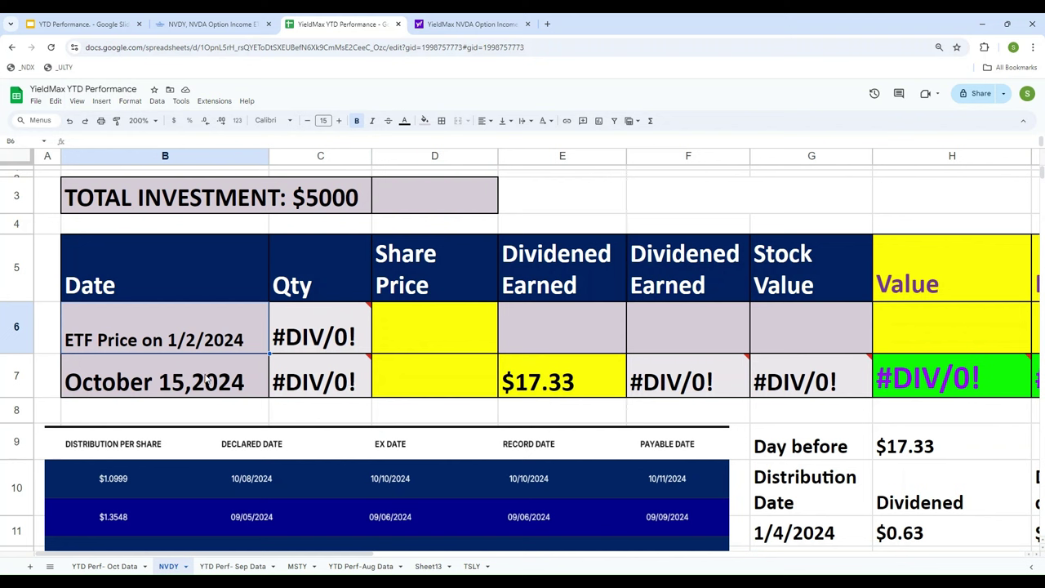
pyautogui.click(467, 24)
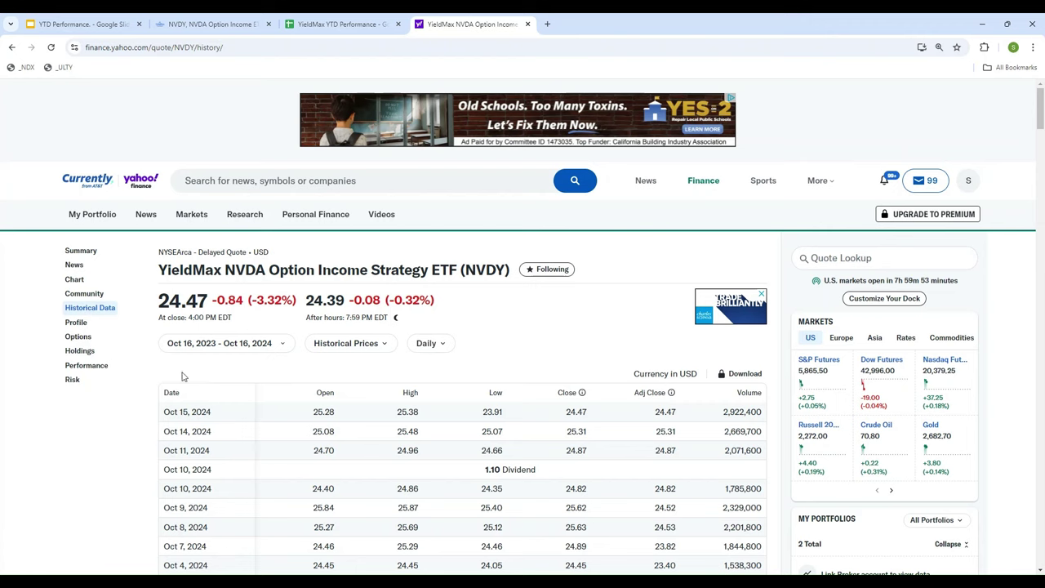
pyautogui.scroll(-7, 272, 432)
pyautogui.scroll(-12, 272, 433)
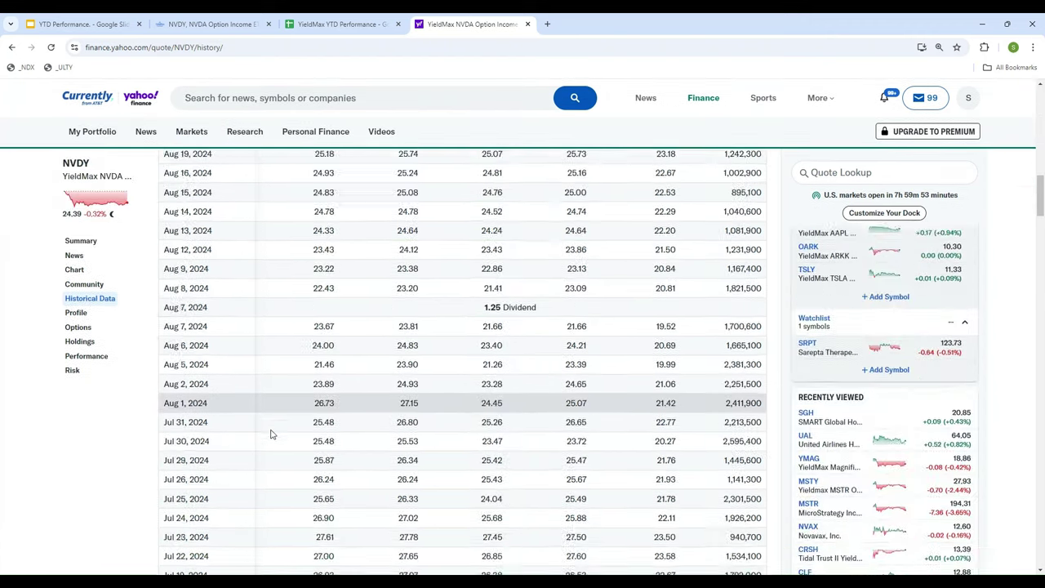
pyautogui.scroll(11, 273, 434)
pyautogui.scroll(10, 272, 433)
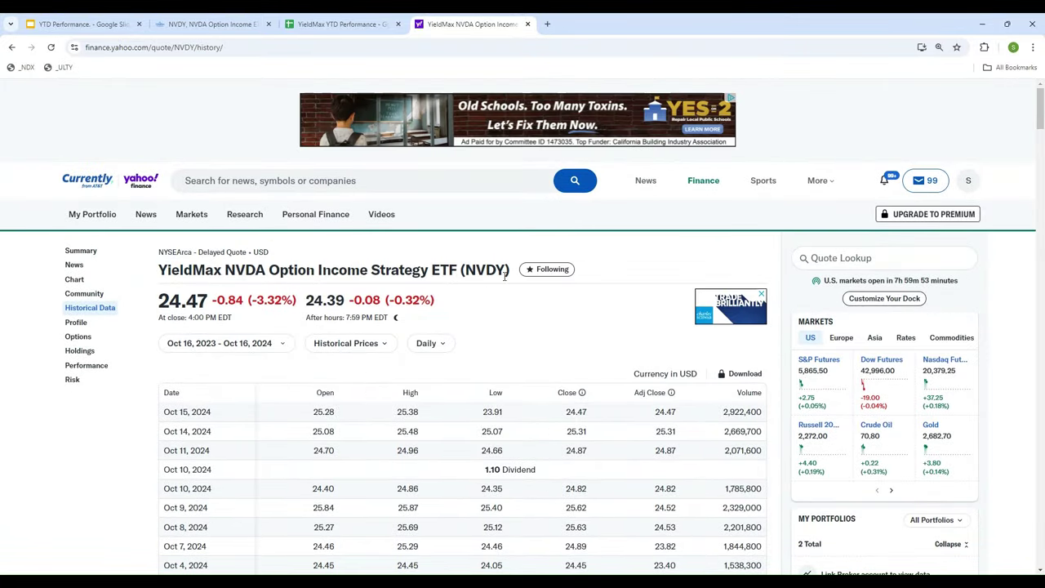
pyautogui.scroll(-10, 463, 382)
pyautogui.scroll(-15, 464, 394)
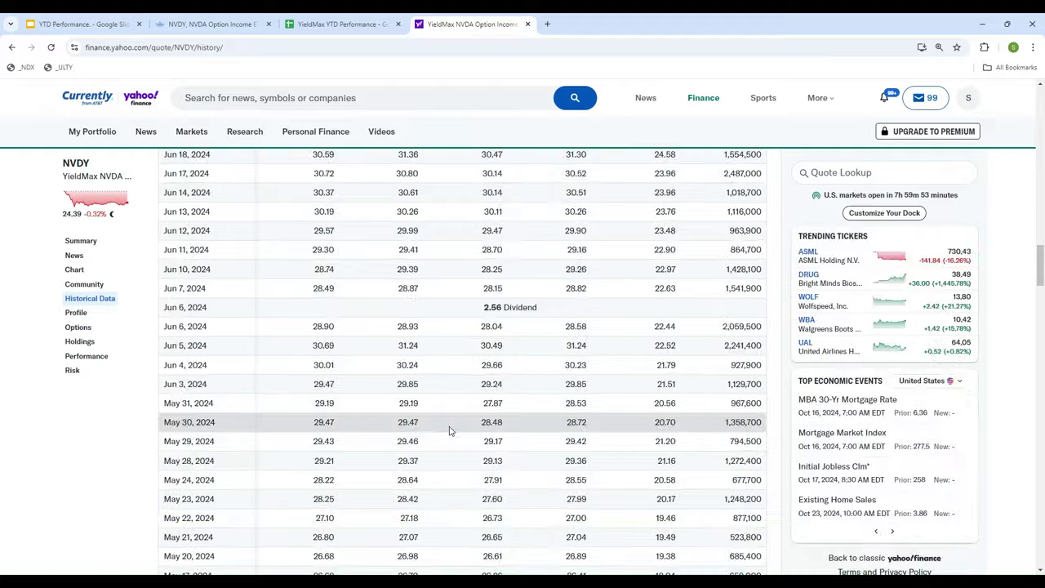
pyautogui.scroll(-10, 425, 471)
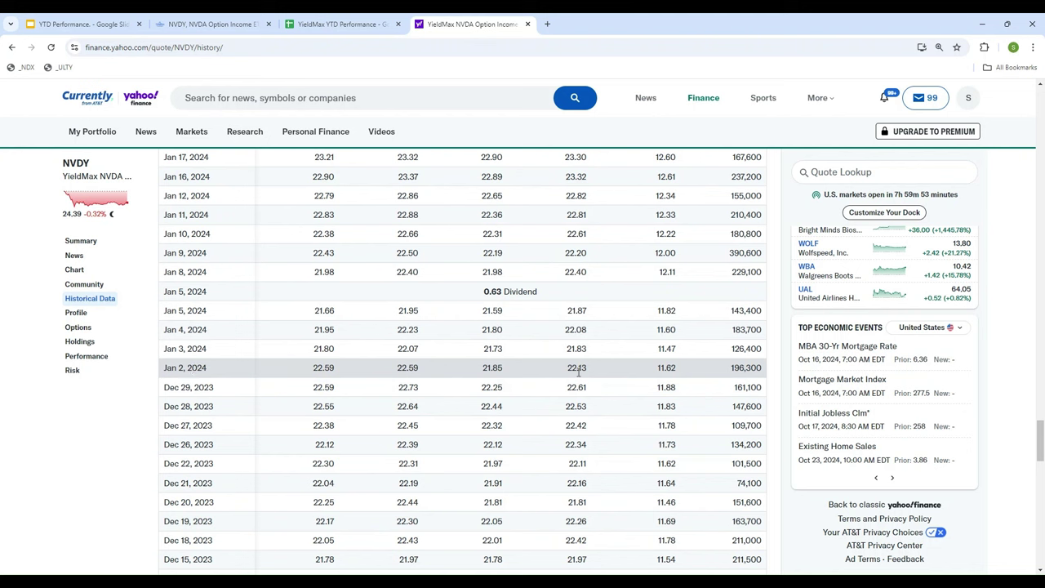
# Return to the spreadsheet and enter 22.13 as the January 2, 2024 share price in D6
pyautogui.click(351, 24)
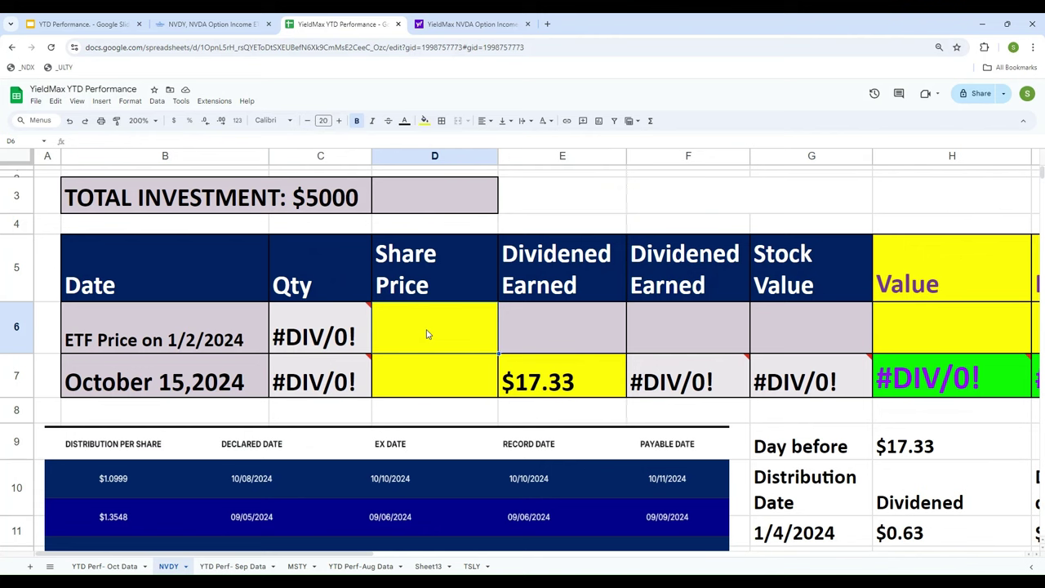
pyautogui.write('22.13')
pyautogui.press('Return')
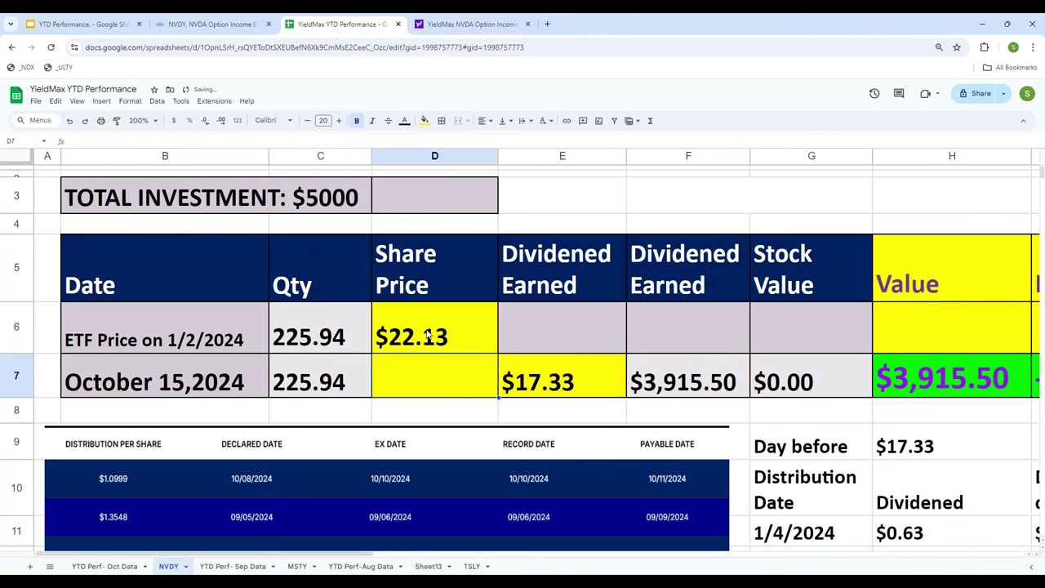
pyautogui.click(314, 346)
# Look up NVDY's October 15, 2024 closing price on Yahoo Finance and enter 24.47 as that day's share price in D7
pyautogui.click(471, 26)
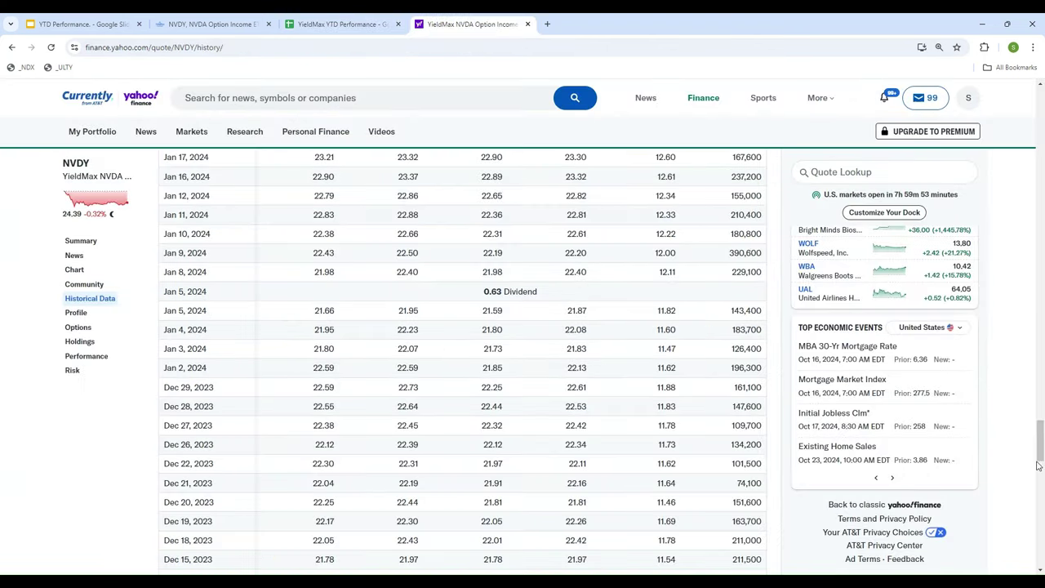
pyautogui.scroll(20, 1042, 367)
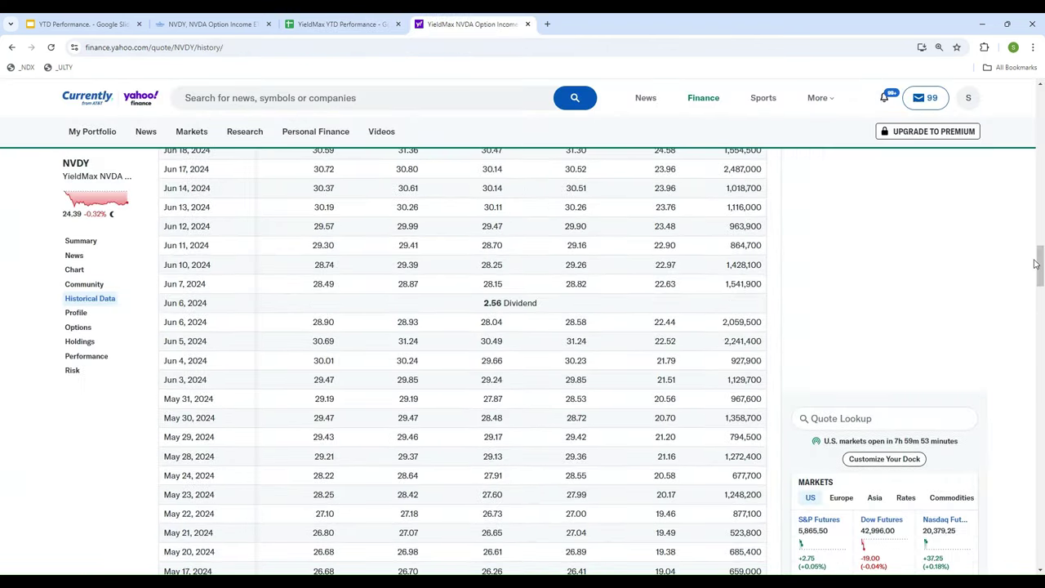
pyautogui.moveTo(1038, 265); pyautogui.dragTo(1040, 94)
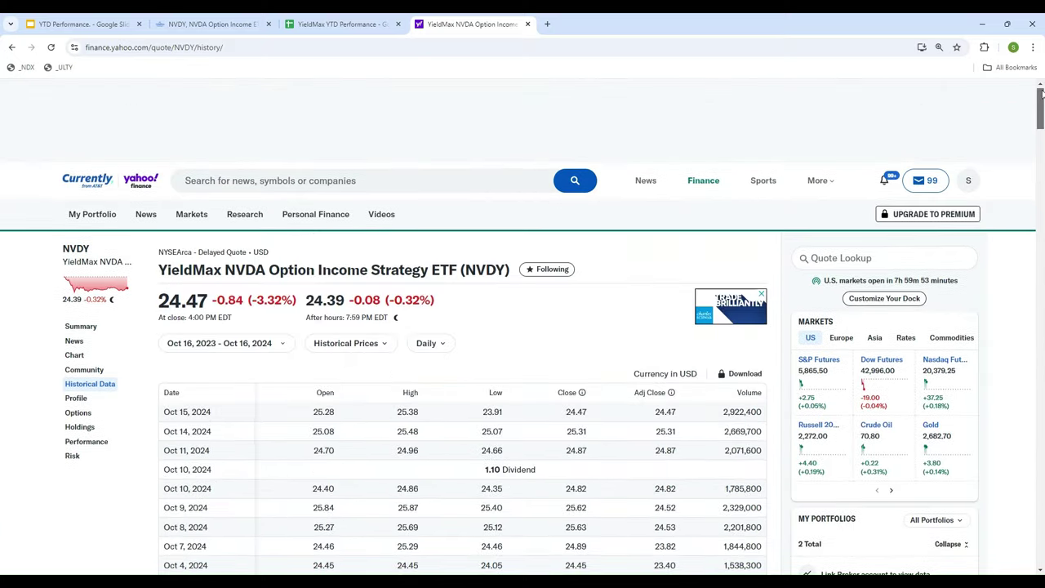
pyautogui.click(326, 28)
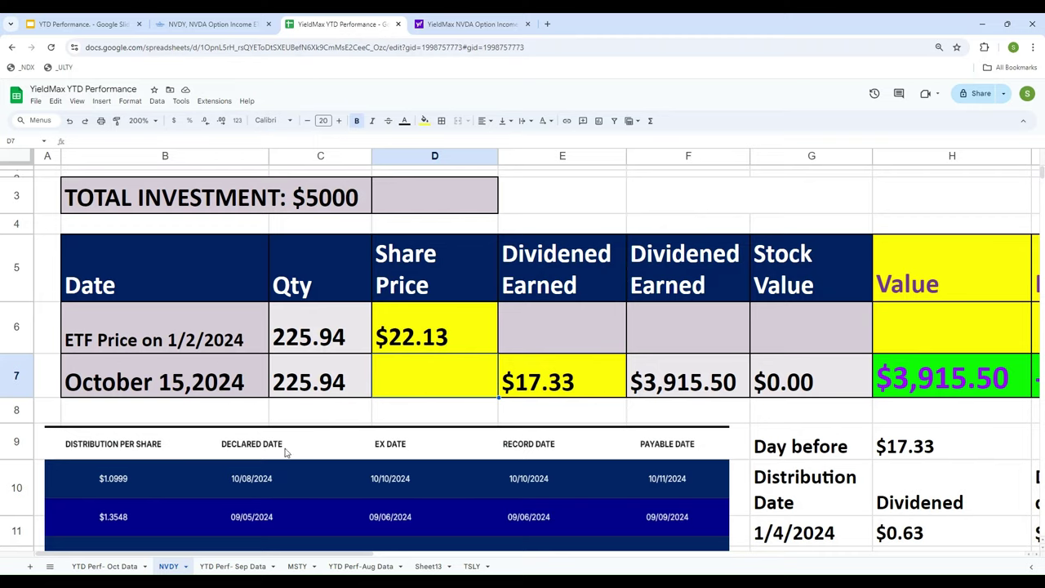
pyautogui.write('24.47')
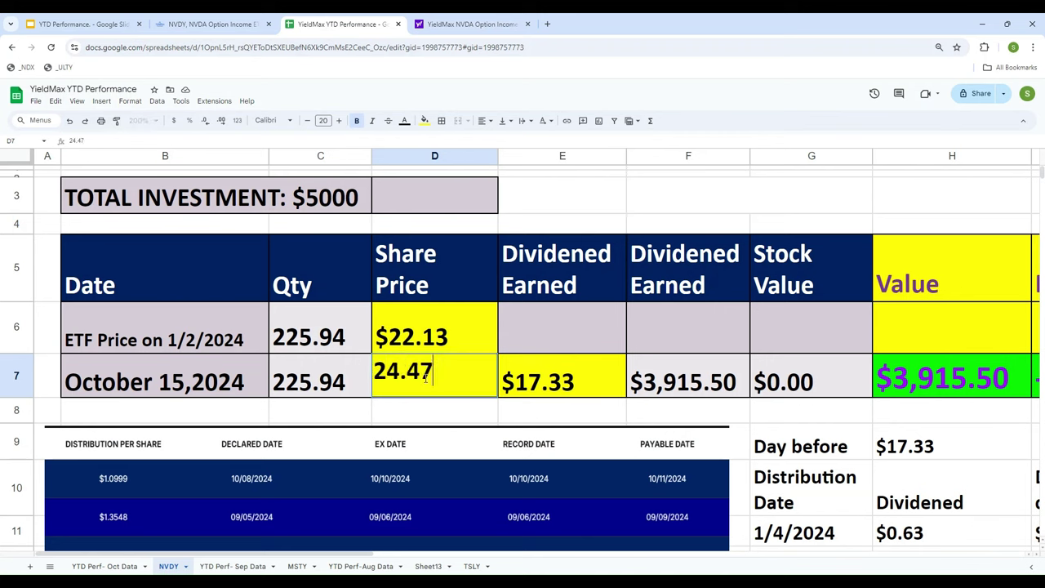
pyautogui.press('Return')
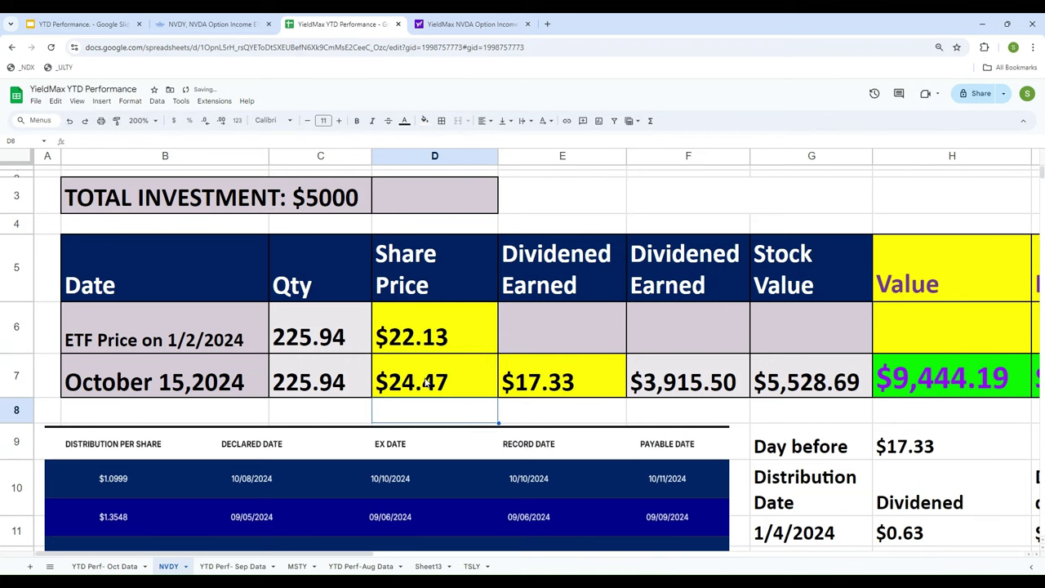
# Clear the total dividend earned in F7 and the stock value in G7
pyautogui.click(692, 384)
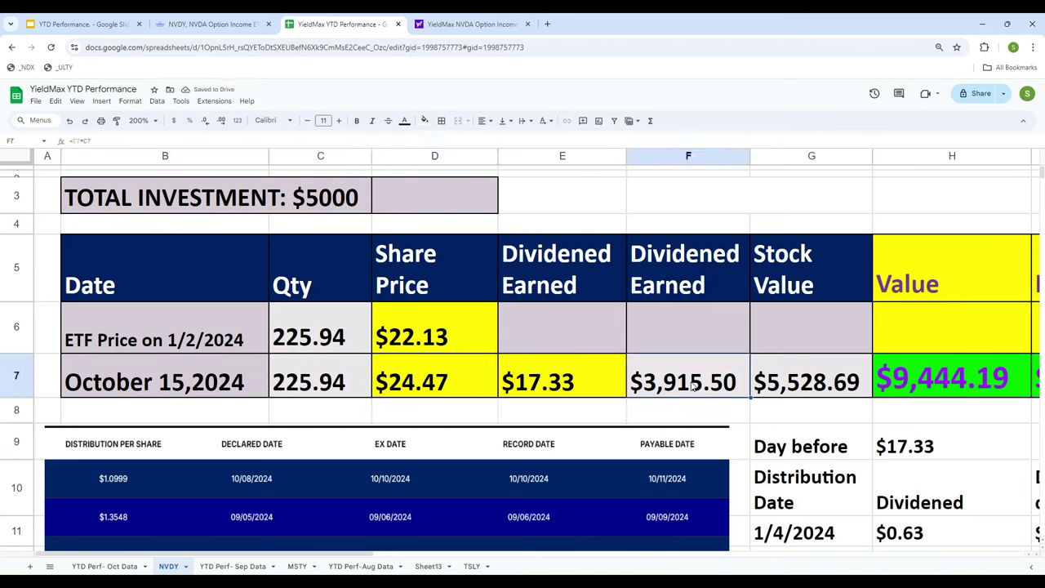
pyautogui.press('Delete')
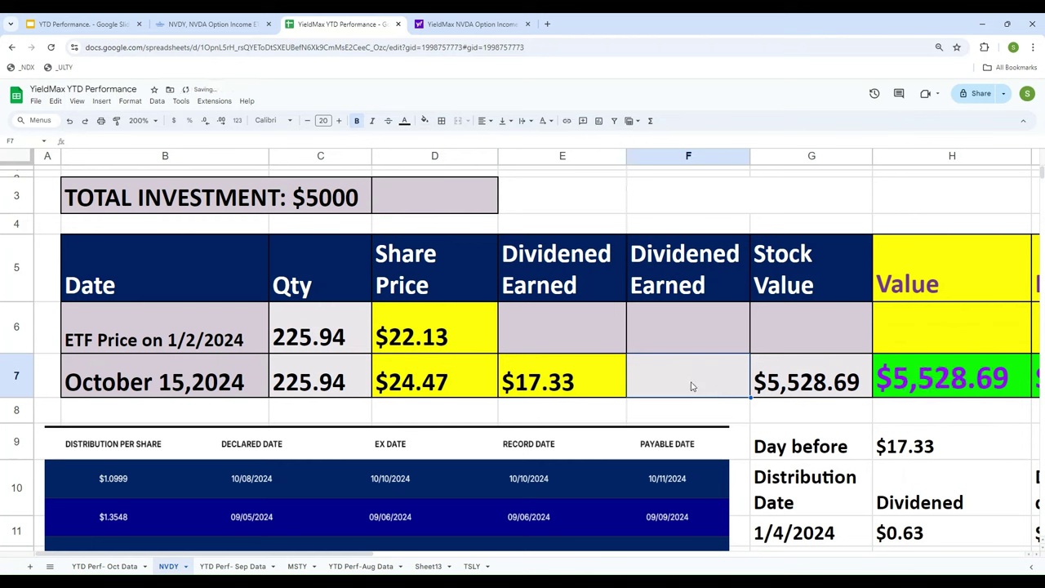
pyautogui.press('Right')
pyautogui.press('Delete')
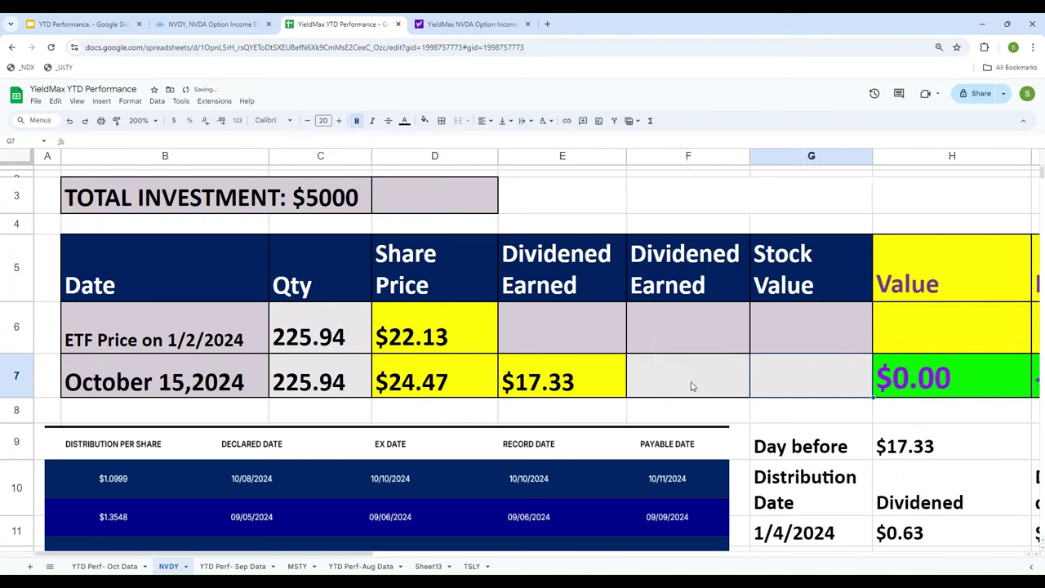
# Calculate the total dividend earned in F7 by multiplying the per-share dividend by the quantity with the formula =E7*C7
pyautogui.press('Left')
pyautogui.press('Left')
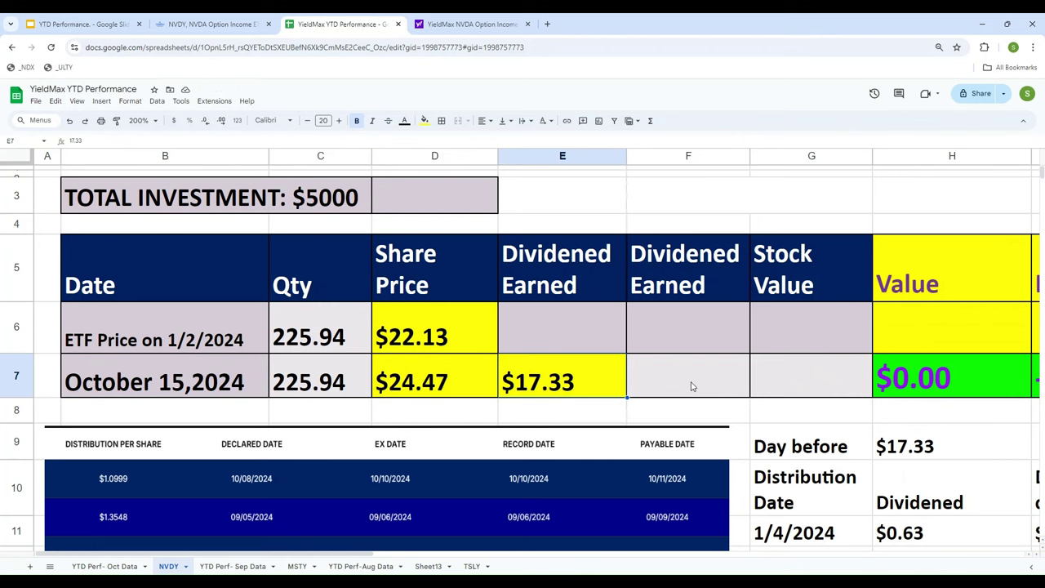
pyautogui.press('Left')
pyautogui.press('Left')
pyautogui.press('Left')
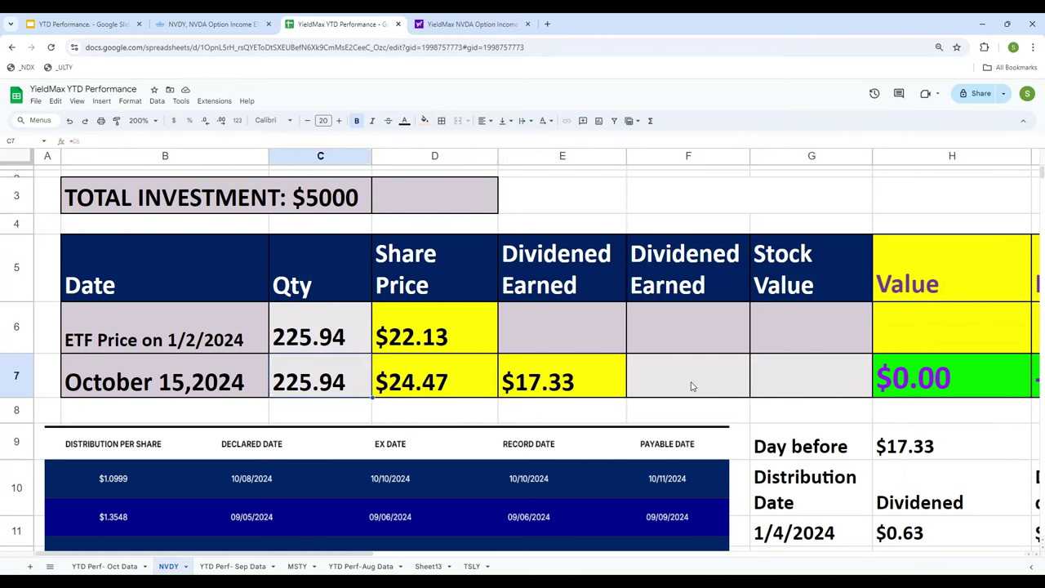
pyautogui.press('Right')
pyautogui.press('Right')
pyautogui.press('Right')
pyautogui.press('Right')
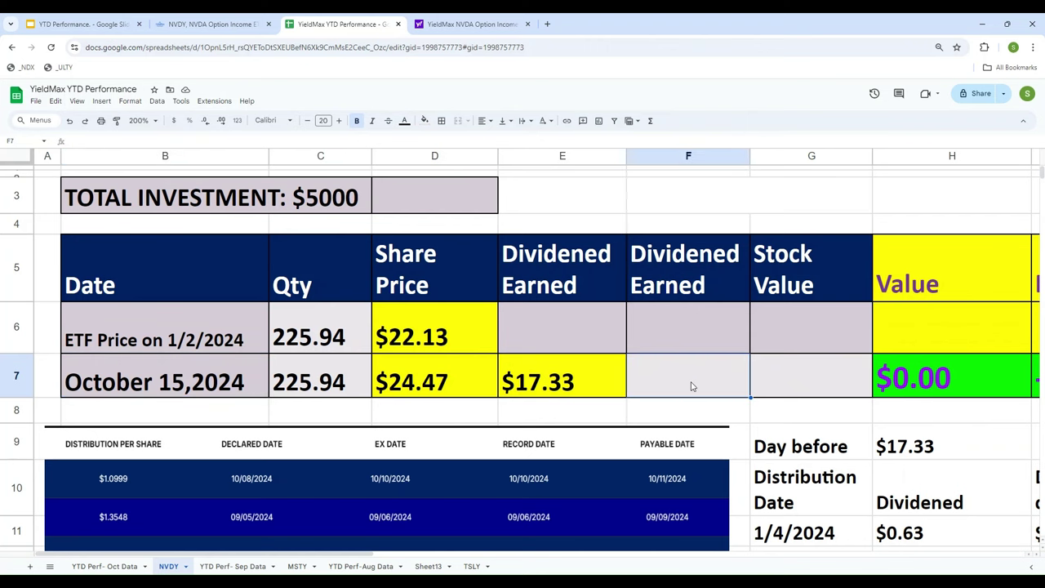
pyautogui.write('=')
pyautogui.press('Left')
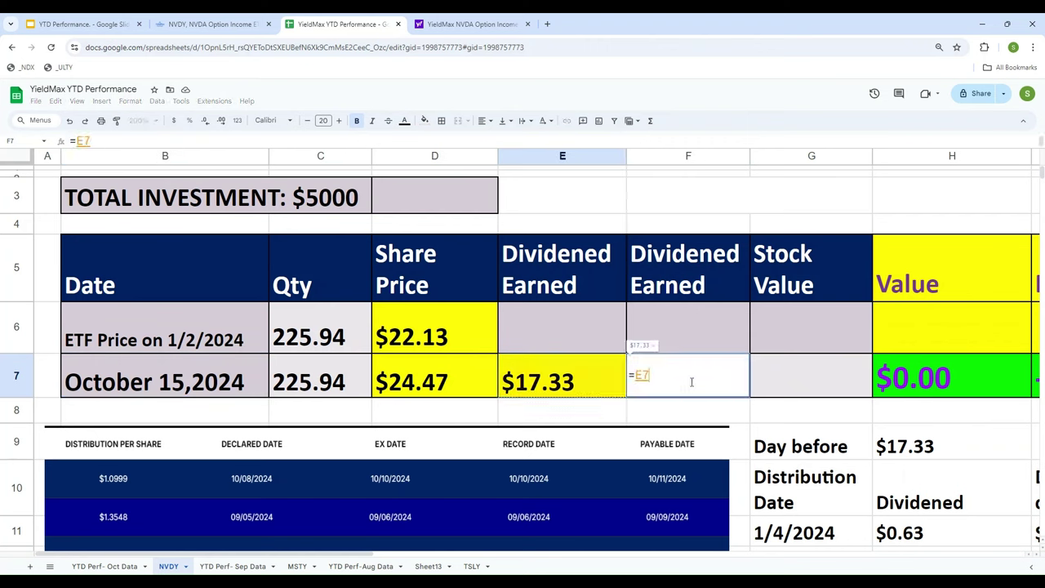
pyautogui.write('*')
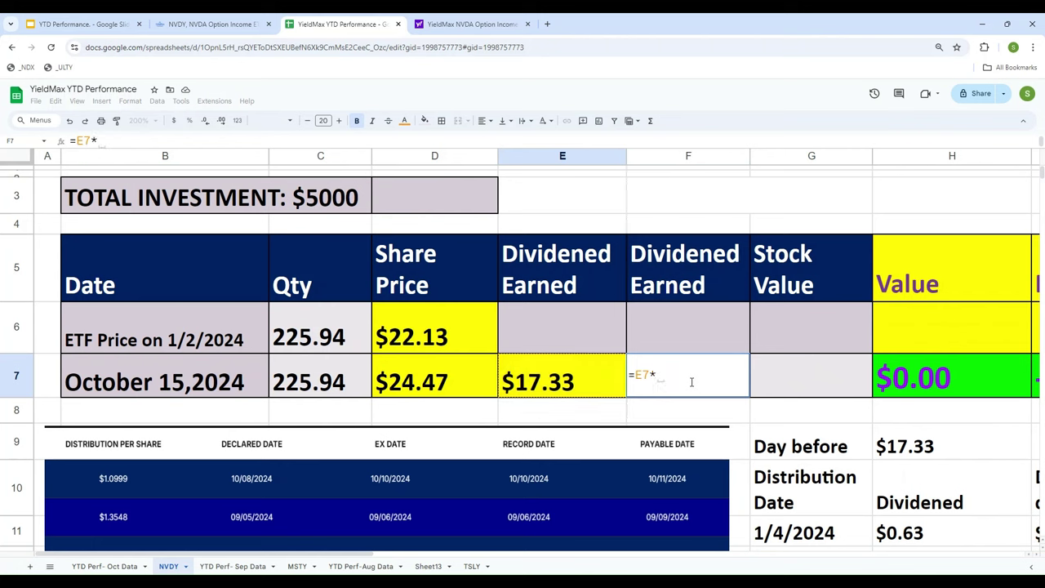
pyautogui.press('Left')
pyautogui.press('Left')
pyautogui.press('Left')
pyautogui.press('Return')
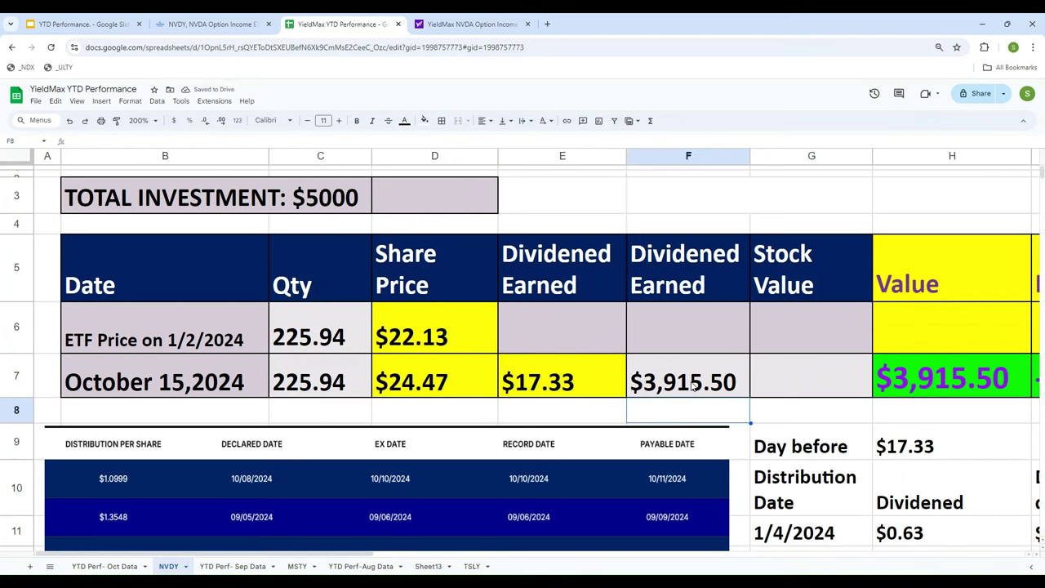
pyautogui.click(693, 387)
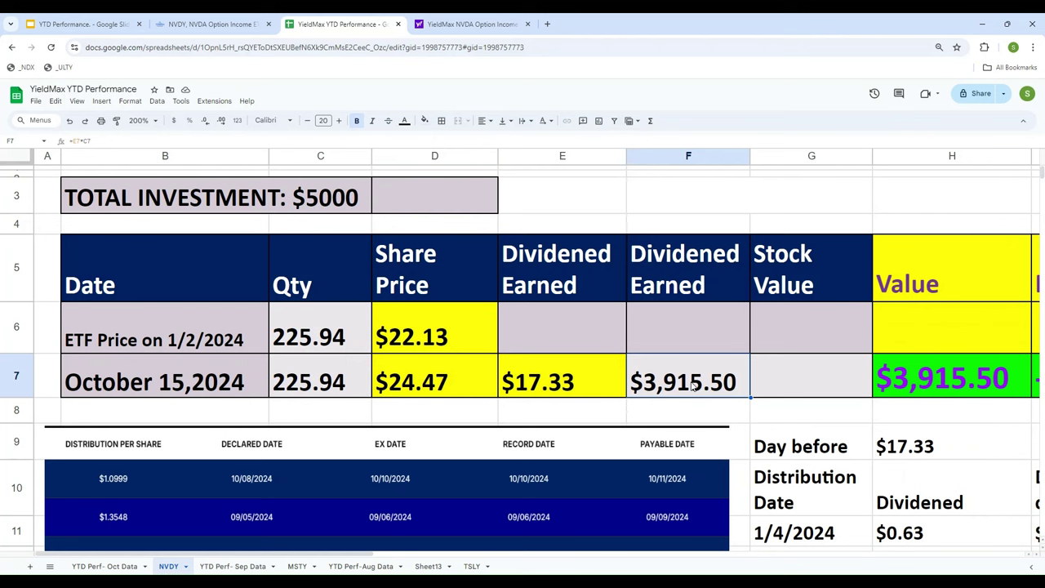
# Calculate the stock value in G7 by multiplying the October share price by the quantity with the formula =D7*C7
pyautogui.click(811, 382)
pyautogui.write('=')
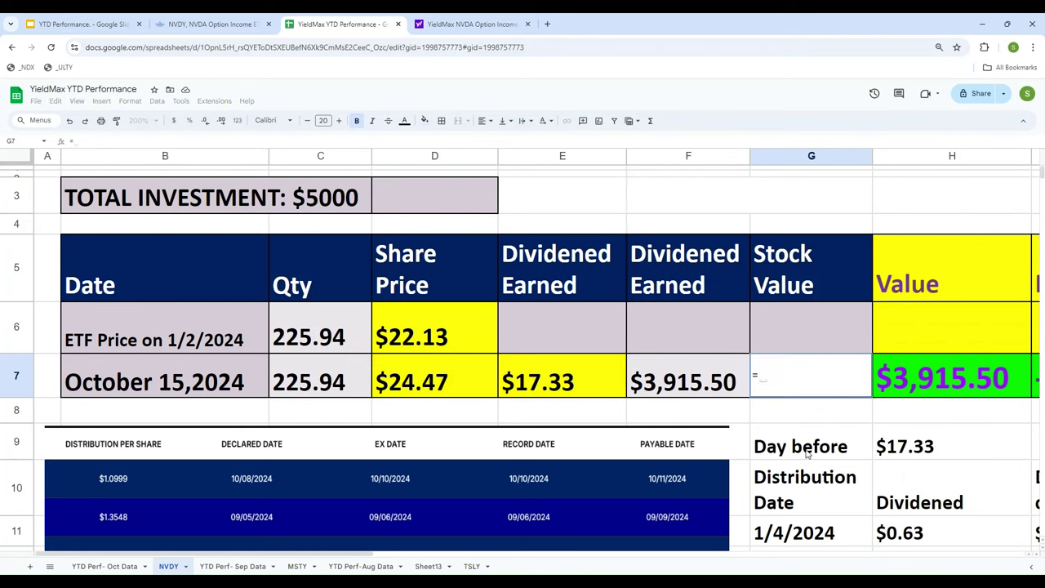
pyautogui.press('Left')
pyautogui.press('Left')
pyautogui.press('Left')
pyautogui.press('Left')
pyautogui.press('Right')
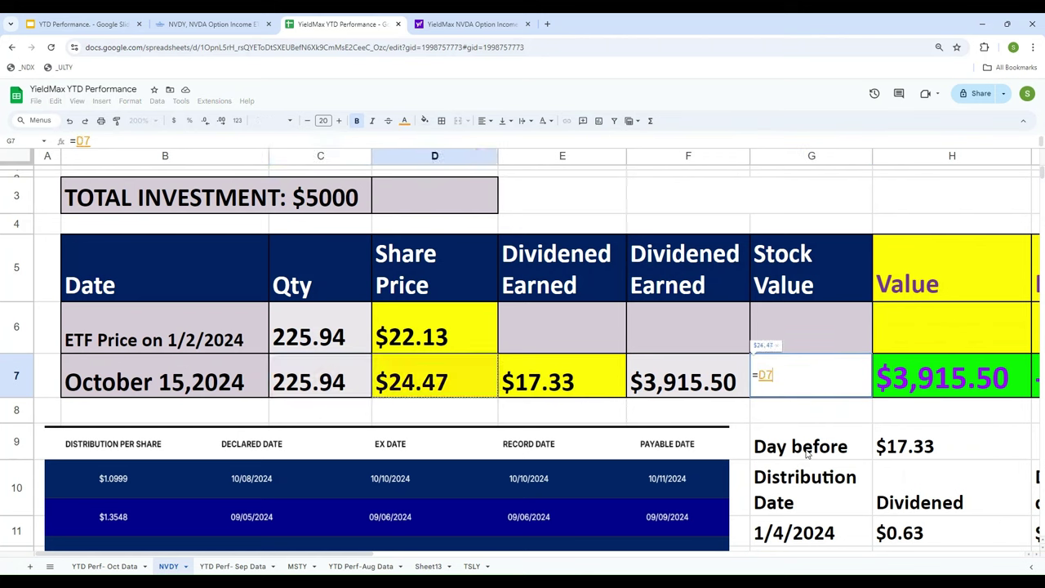
pyautogui.write('*')
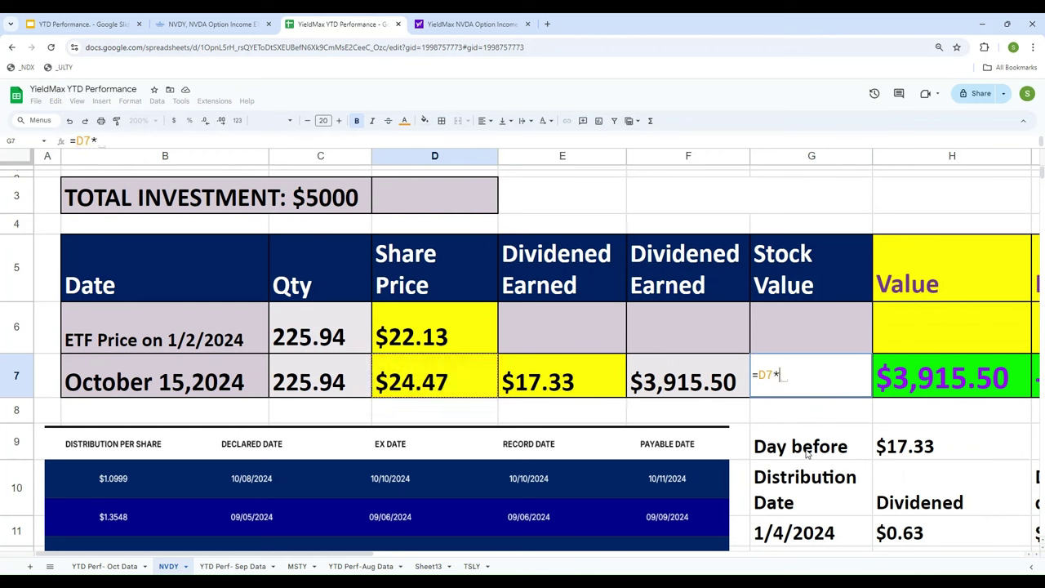
pyautogui.press('Left')
pyautogui.press('Left')
pyautogui.press('Left')
pyautogui.press('Left')
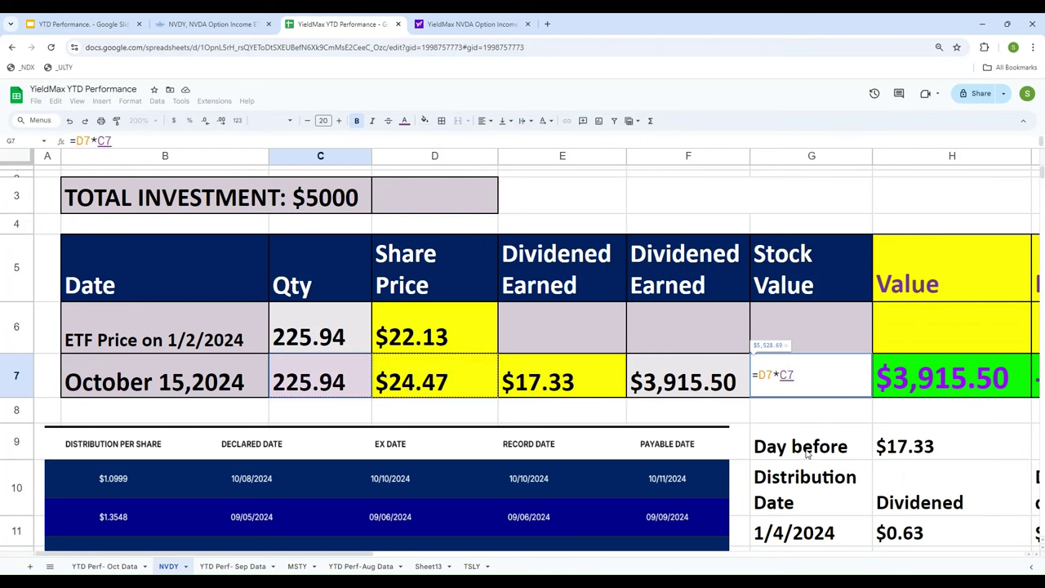
pyautogui.press('Return')
pyautogui.press('Up')
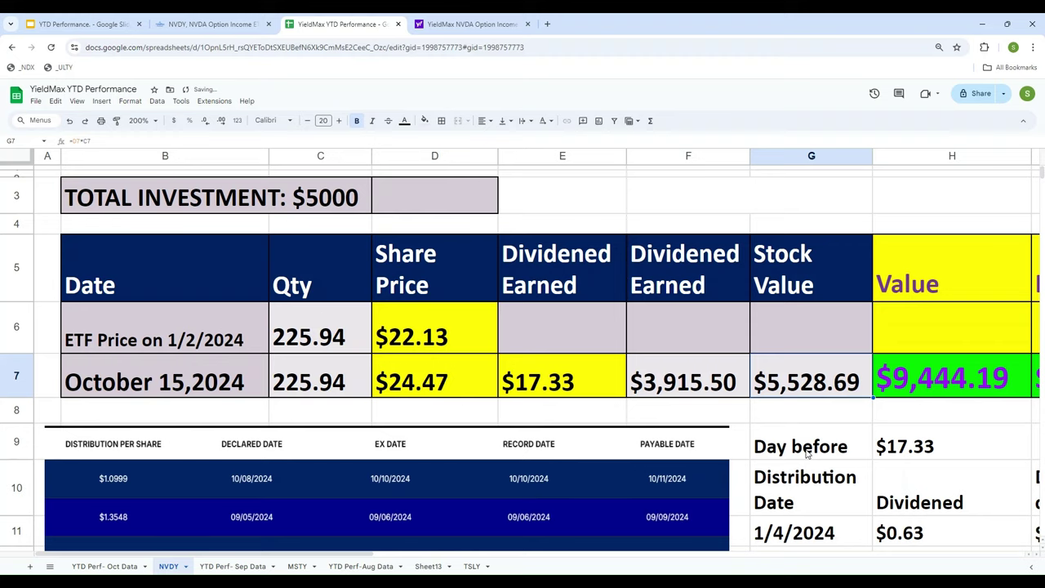
# Rebuild the total value in H7 by adding the stock value and the dividend earned with the formula =G7+F7
pyautogui.press('Right')
pyautogui.press('Right')
pyautogui.press('Right')
pyautogui.press('Left')
pyautogui.press('Left')
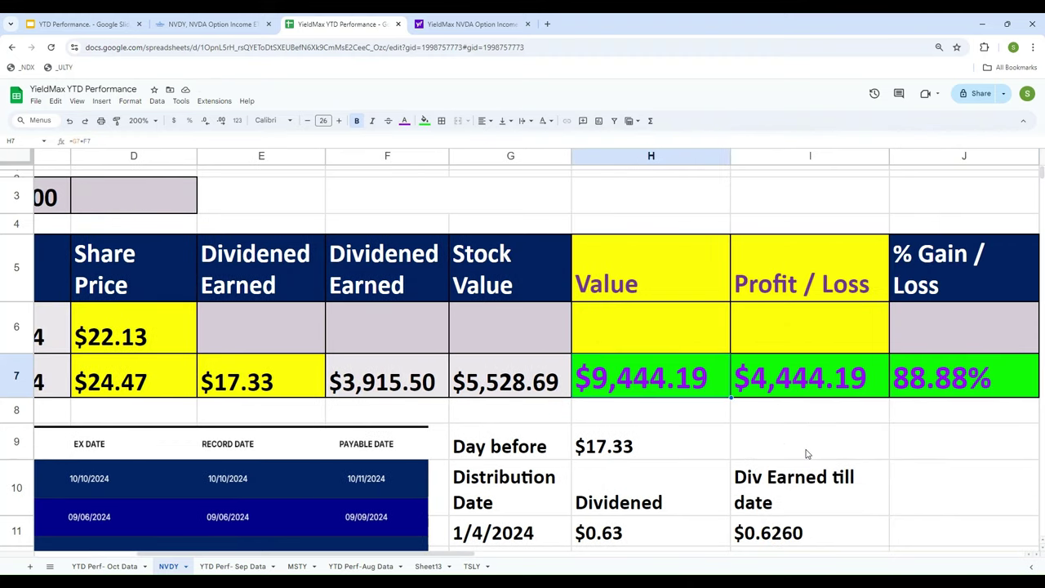
pyautogui.write('=')
pyautogui.press('Left')
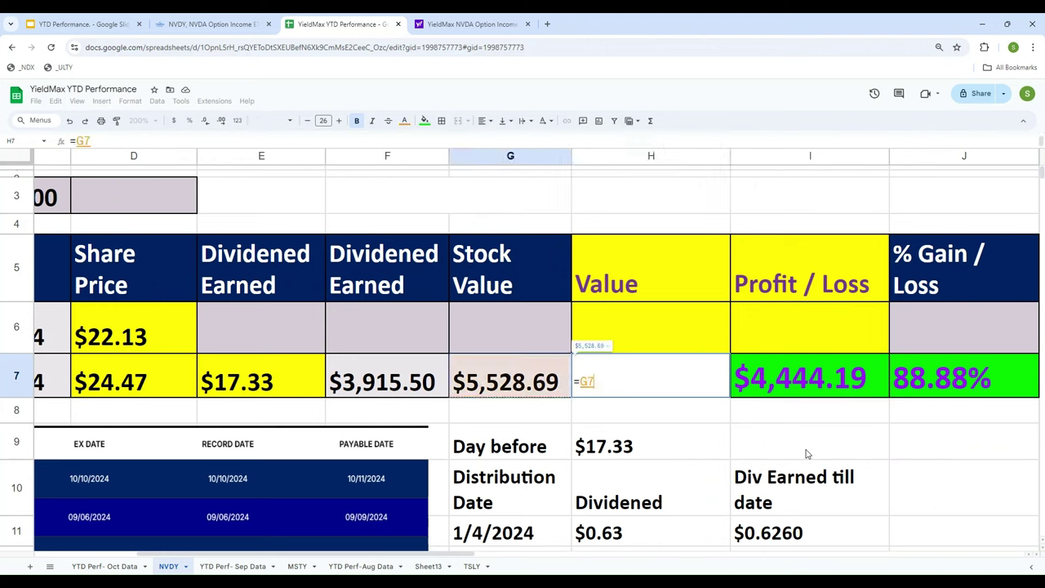
pyautogui.write('+')
pyautogui.press('Left')
pyautogui.press('Left')
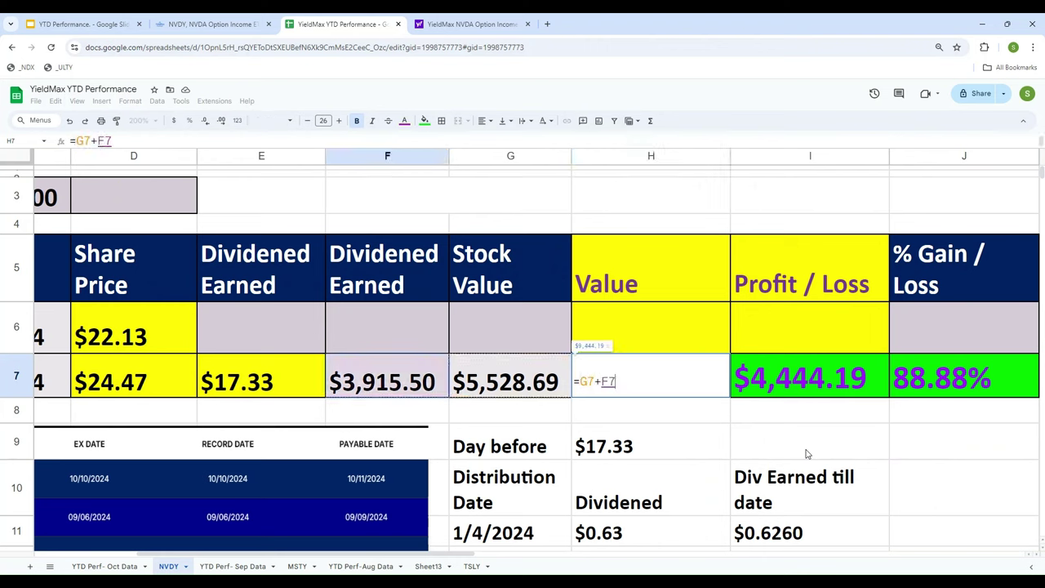
pyautogui.press('Return')
pyautogui.press('Up')
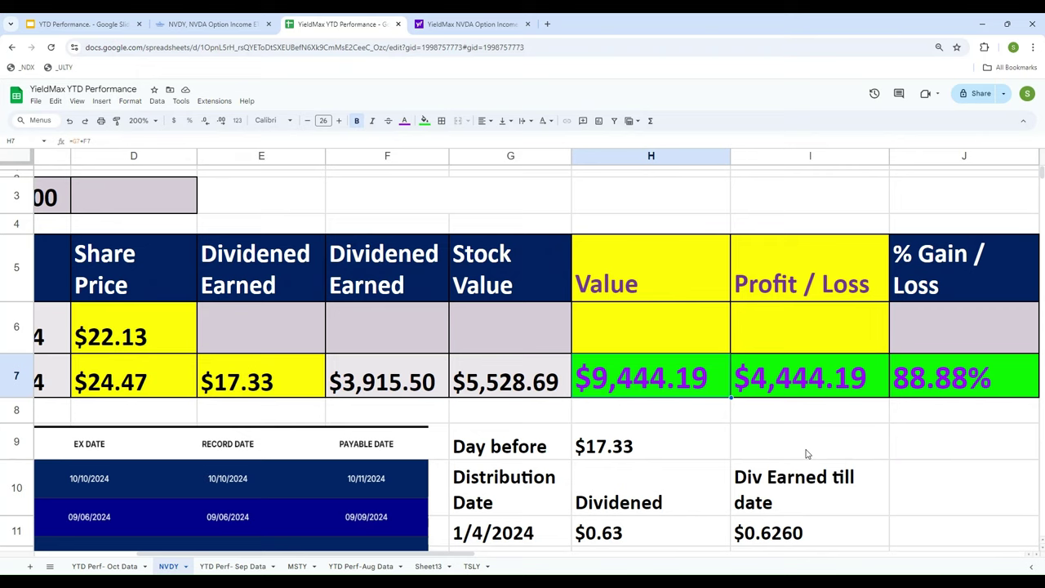
# Review the October 15, 2024 row from the quantity through the profit/loss in I7 and the percentage gain in J7
pyautogui.hotkey('ctrl', 'Home')
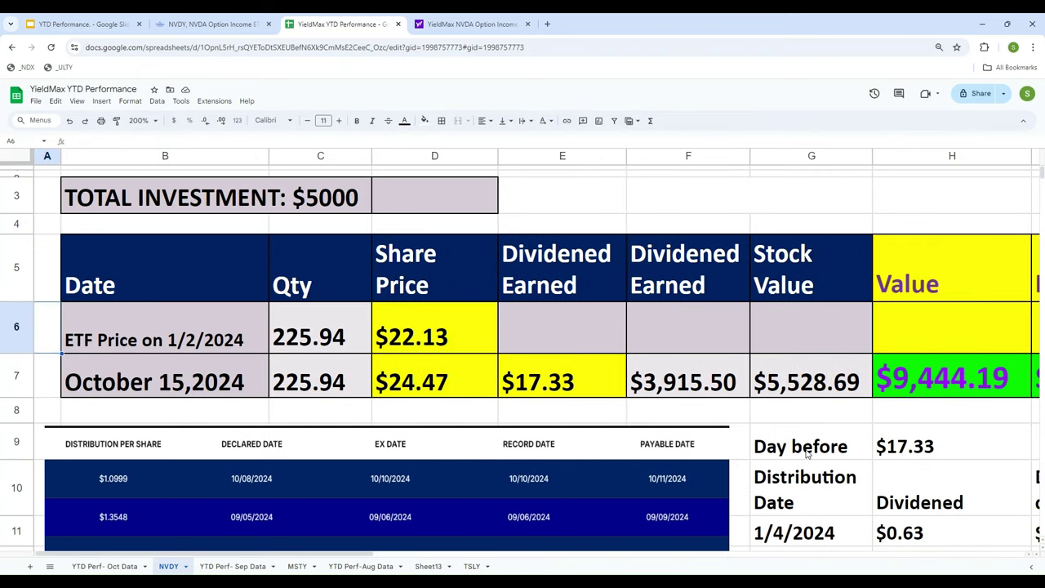
pyautogui.press('Right')
pyautogui.press('Right')
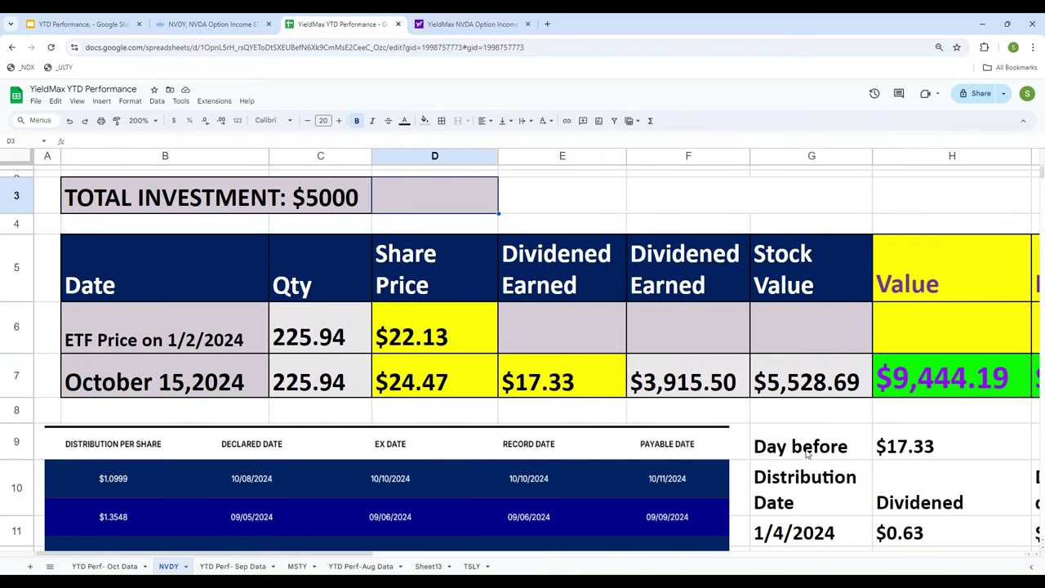
pyautogui.press('Left')
pyautogui.press('Left')
pyautogui.press('Left')
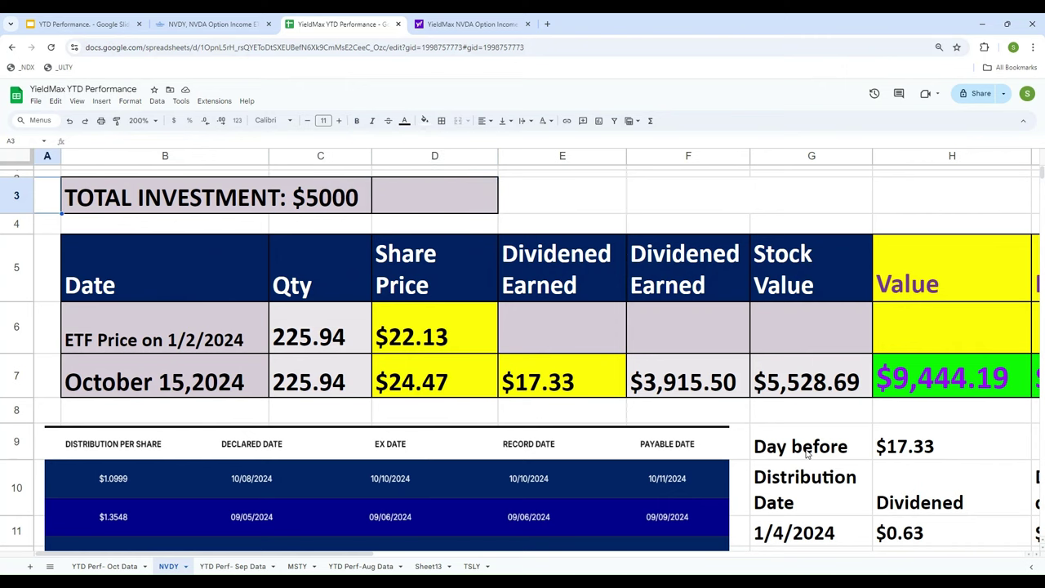
pyautogui.press('Down')
pyautogui.press('Down')
pyautogui.press('Down')
pyautogui.press('Right')
pyautogui.press('Right')
pyautogui.press('Down')
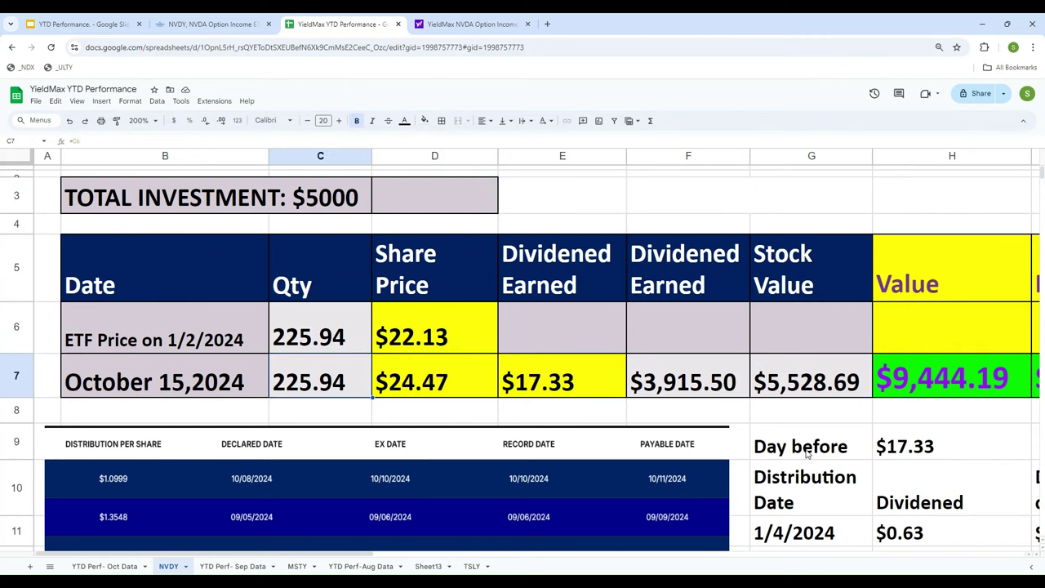
pyautogui.press('Right')
pyautogui.press('Right')
pyautogui.press('Right')
pyautogui.press('Right')
pyautogui.press('Right')
pyautogui.press('Right')
pyautogui.press('Right')
pyautogui.press('Right')
pyautogui.press('Right')
pyautogui.press('Right')
pyautogui.press('Left')
pyautogui.press('Left')
pyautogui.press('Left')
pyautogui.press('Left')
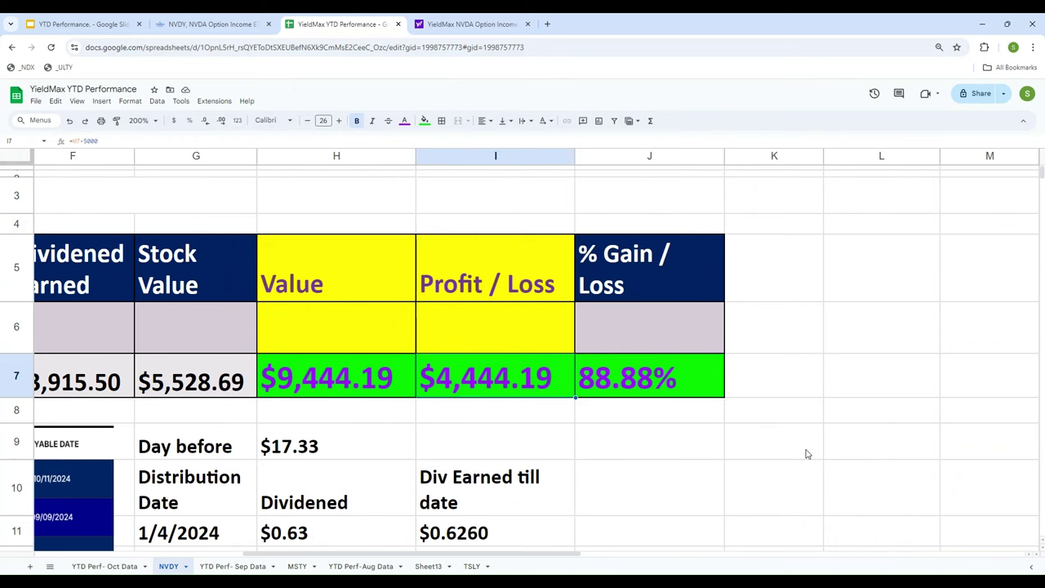
pyautogui.press('Right')
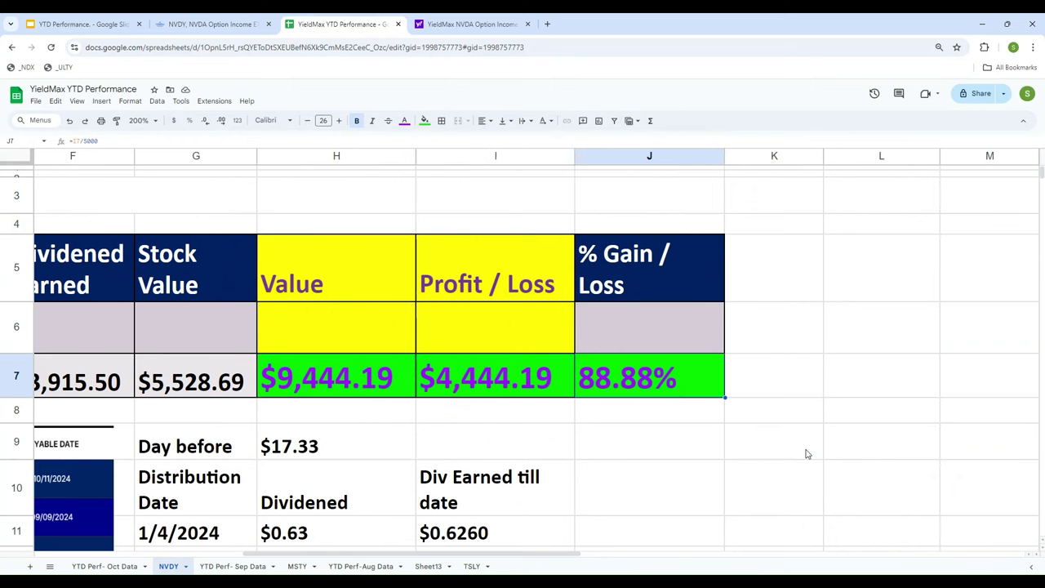
pyautogui.press('Left')
pyautogui.press('Home')
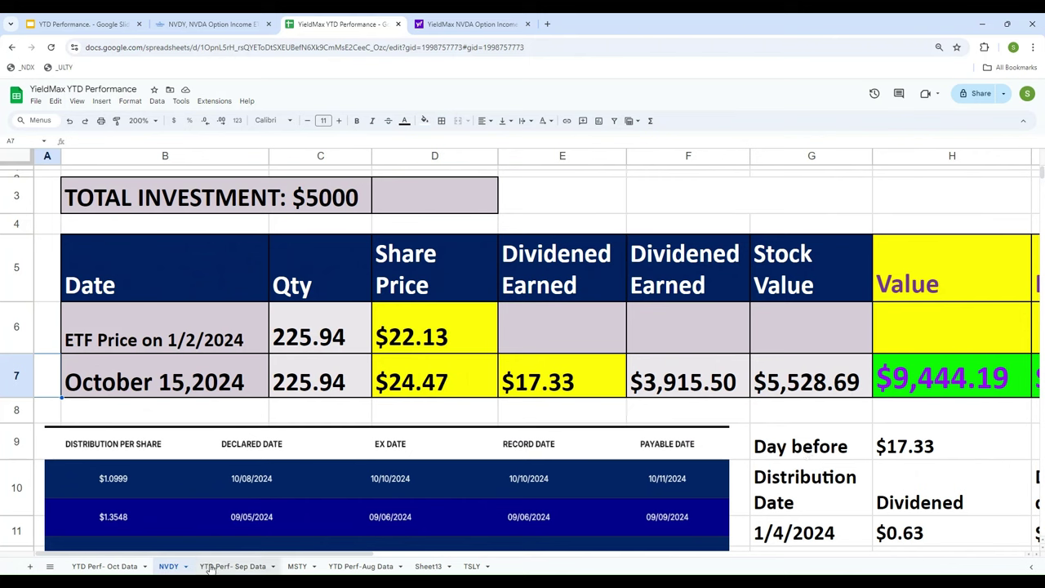
# On the YTD Perf- Oct Data sheet, unhide columns I to S and hide the NAME column
pyautogui.click(111, 565)
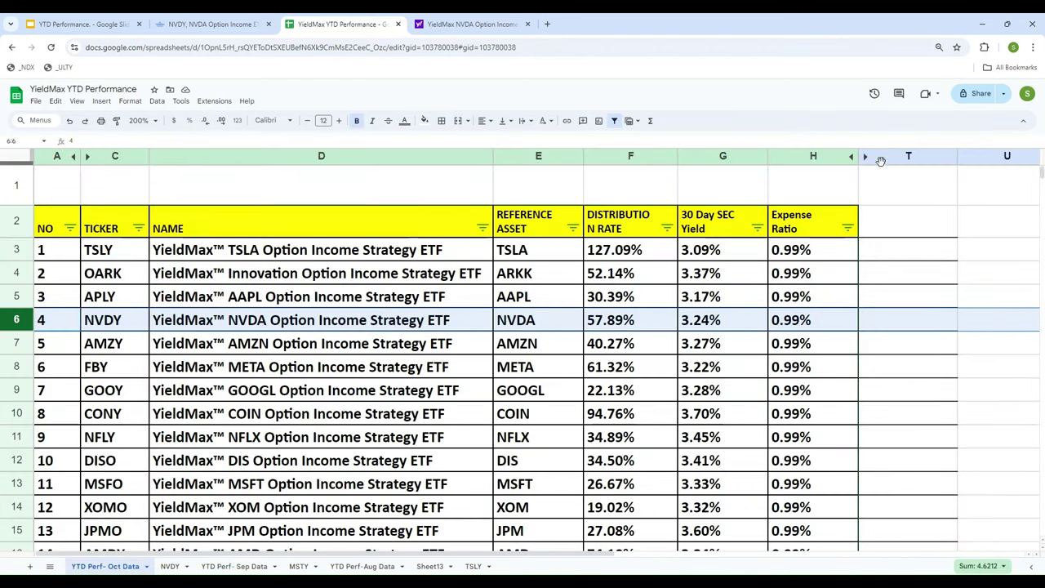
pyautogui.click(870, 158)
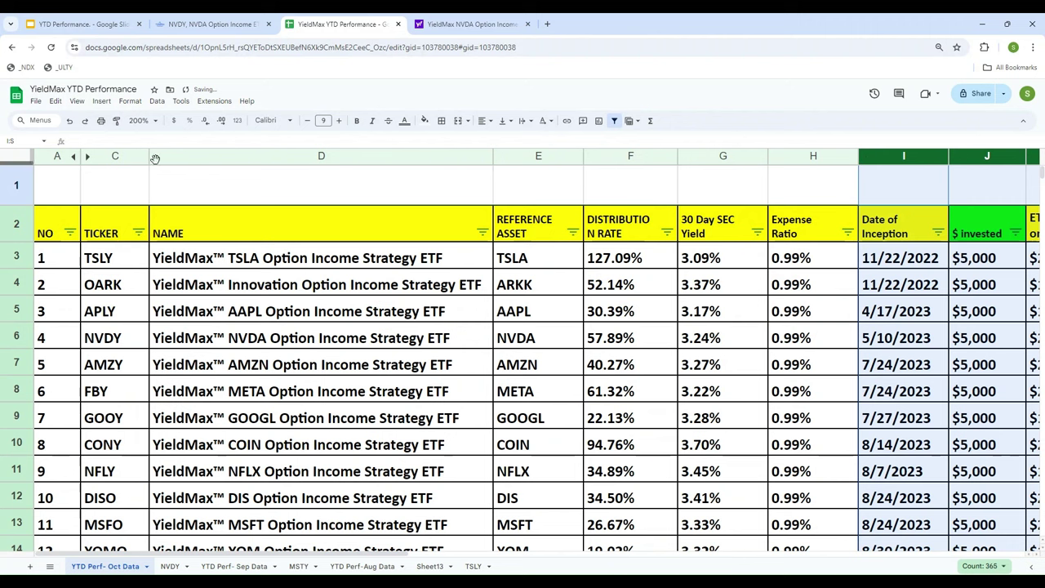
pyautogui.click(196, 155)
pyautogui.rightClick(196, 155)
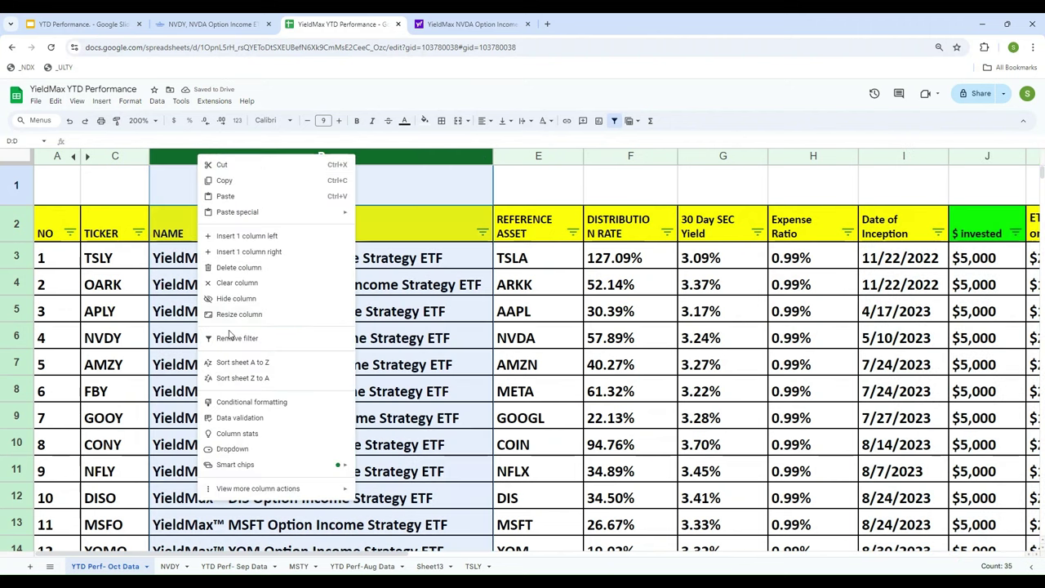
pyautogui.click(228, 299)
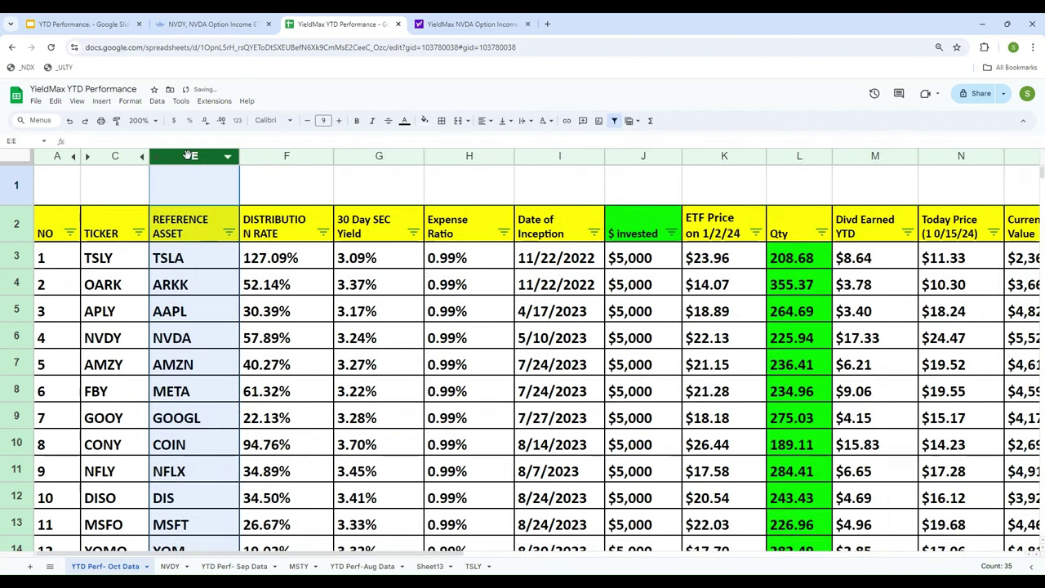
# Hide the REFERENCE ASSET and Expense Ratio columns in the October performance table
pyautogui.rightClick(195, 157)
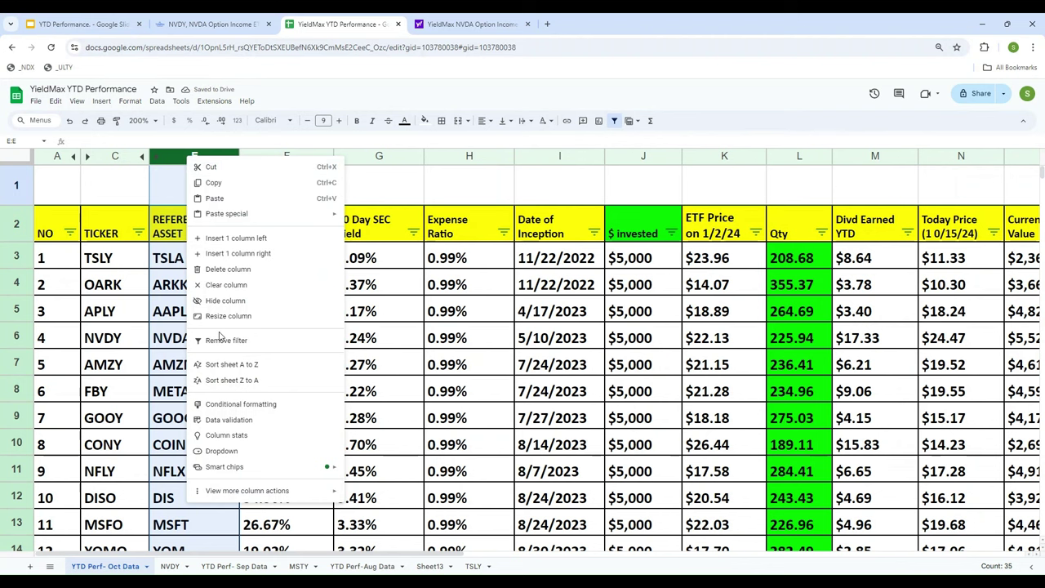
pyautogui.click(218, 301)
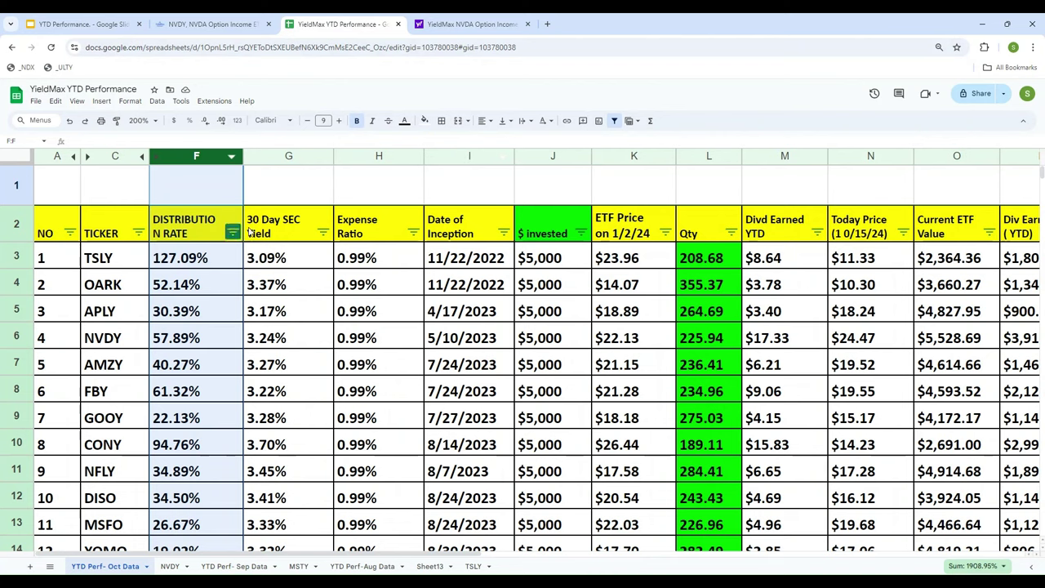
pyautogui.scroll(-10, 415, 336)
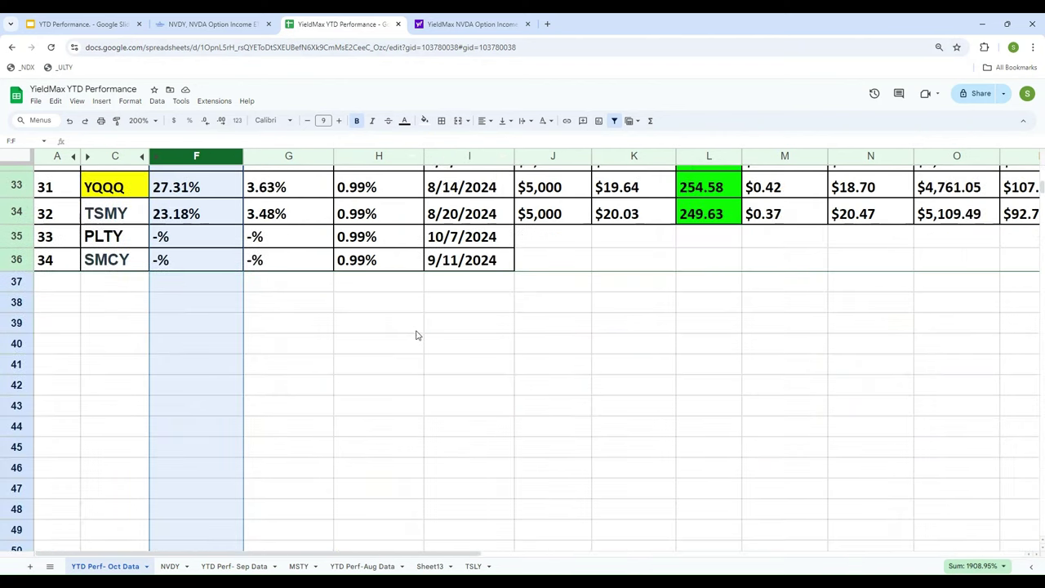
pyautogui.scroll(10, 415, 336)
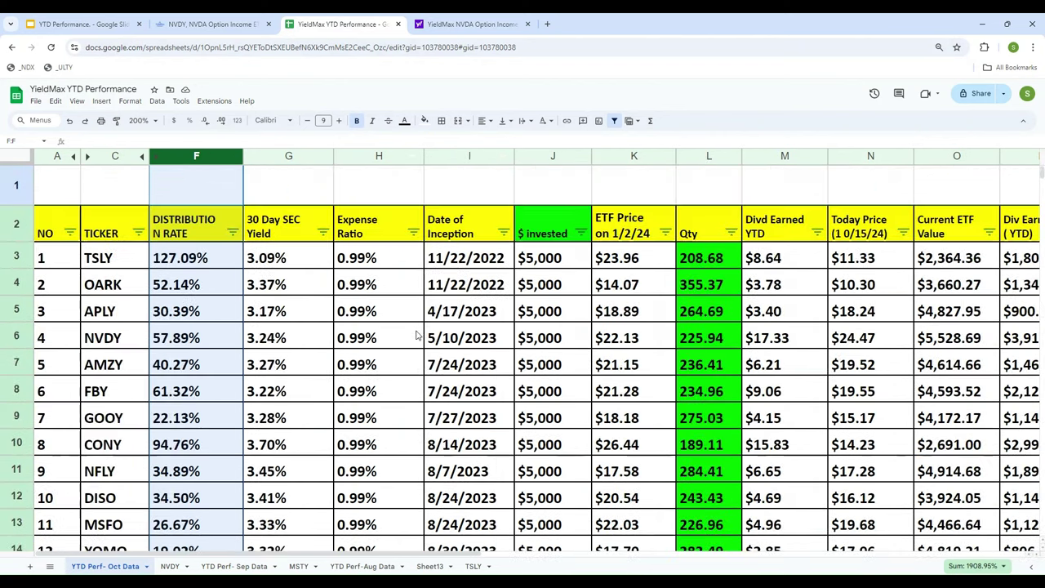
pyautogui.click(362, 156)
pyautogui.rightClick(359, 158)
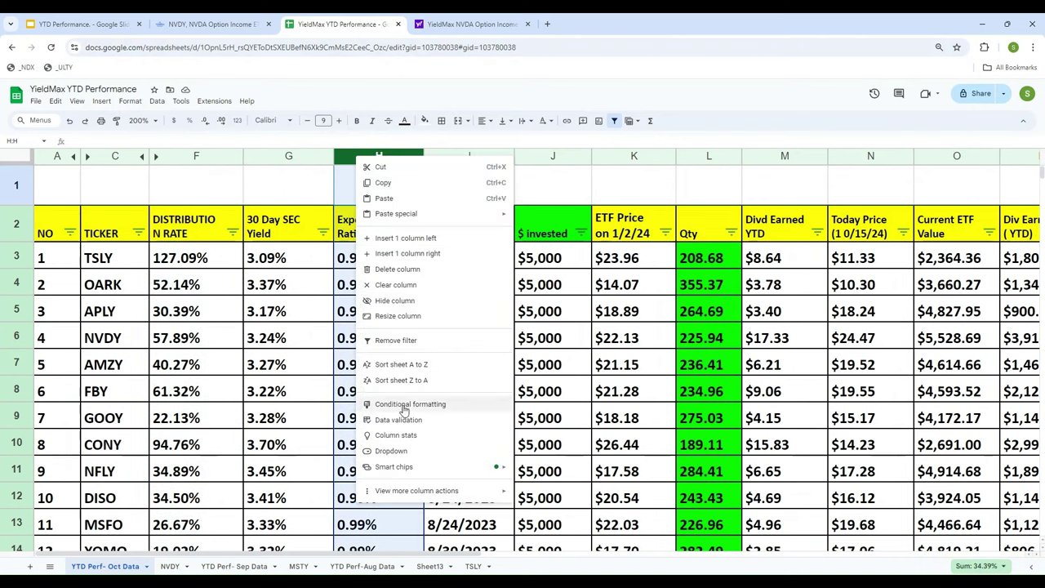
pyautogui.click(374, 300)
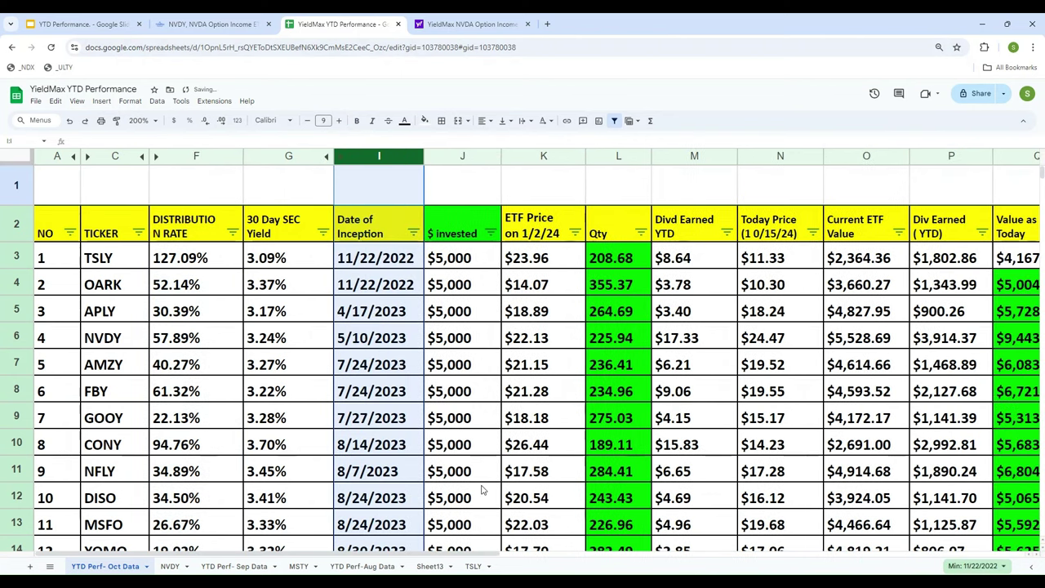
# Check the $ invested amounts down column J, then hide that column
pyautogui.click(452, 257)
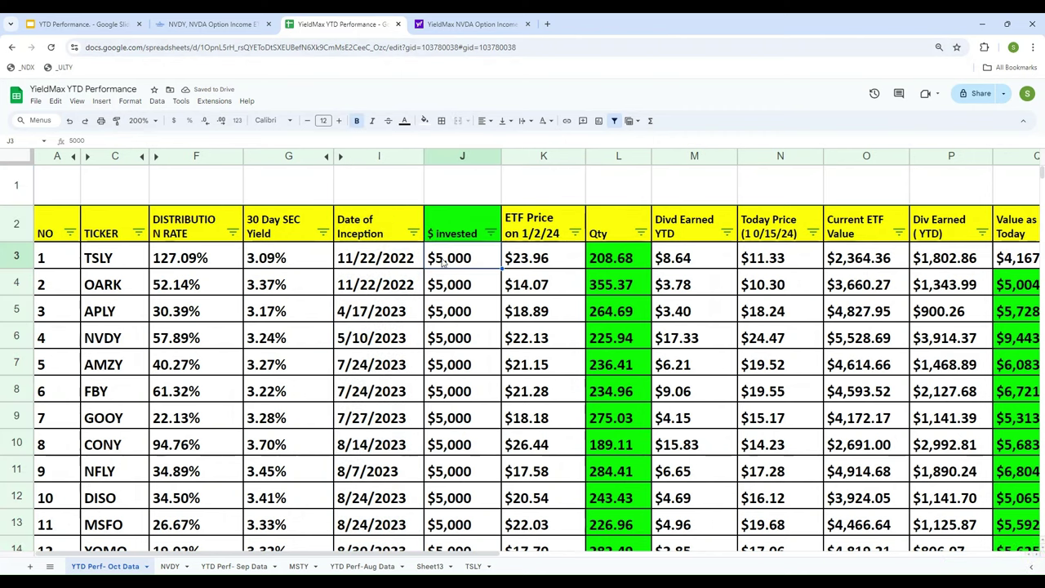
pyautogui.scroll(-5, 485, 321)
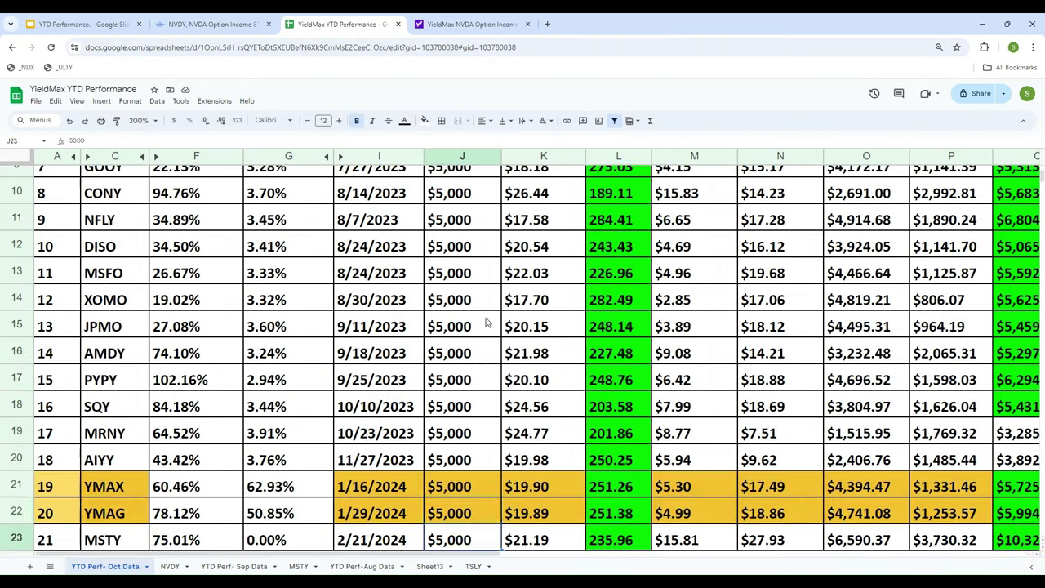
pyautogui.scroll(3, 486, 321)
pyautogui.scroll(2, 486, 321)
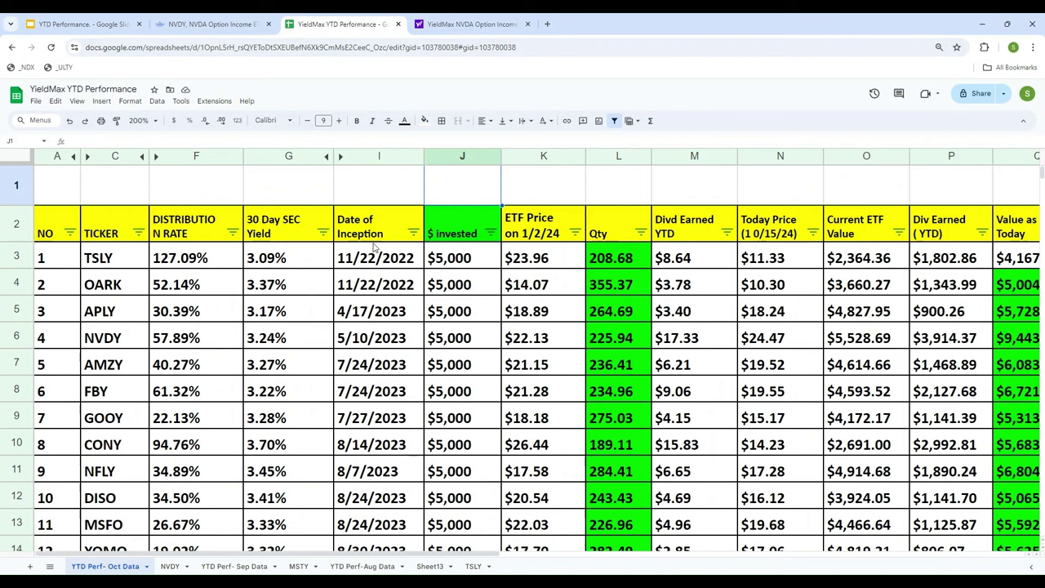
pyautogui.click(450, 158)
pyautogui.rightClick(450, 157)
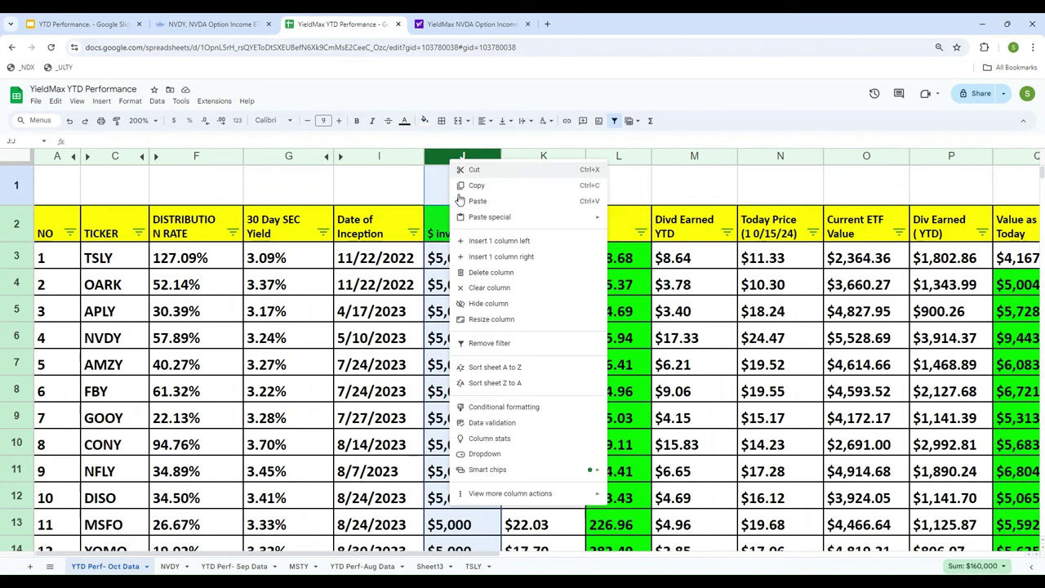
pyautogui.click(476, 304)
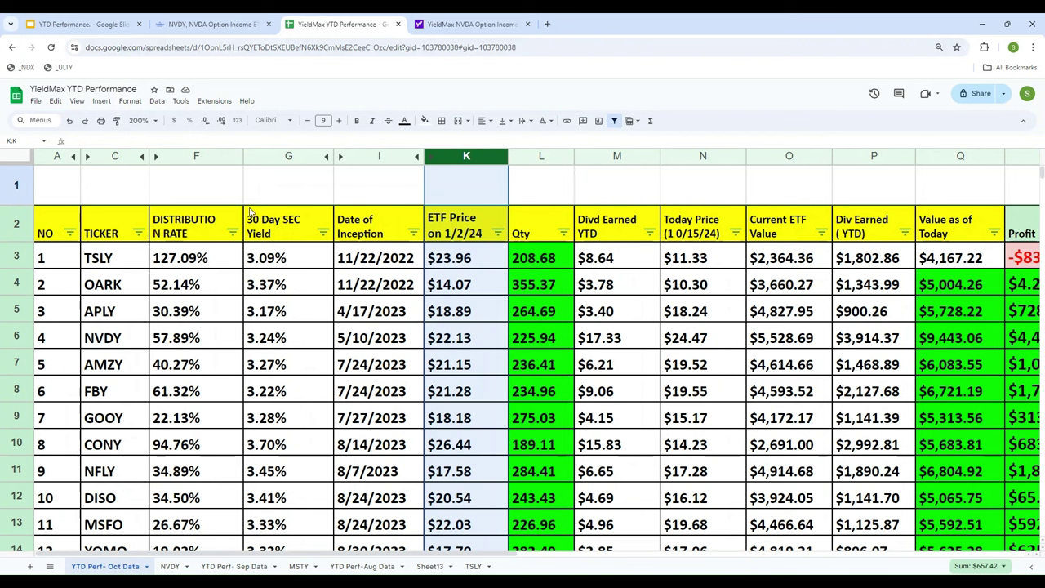
# Hide the 30 Day SEC Yield and Date of Inception columns so the table fits through % Change
pyautogui.click(265, 158)
pyautogui.rightClick(263, 155)
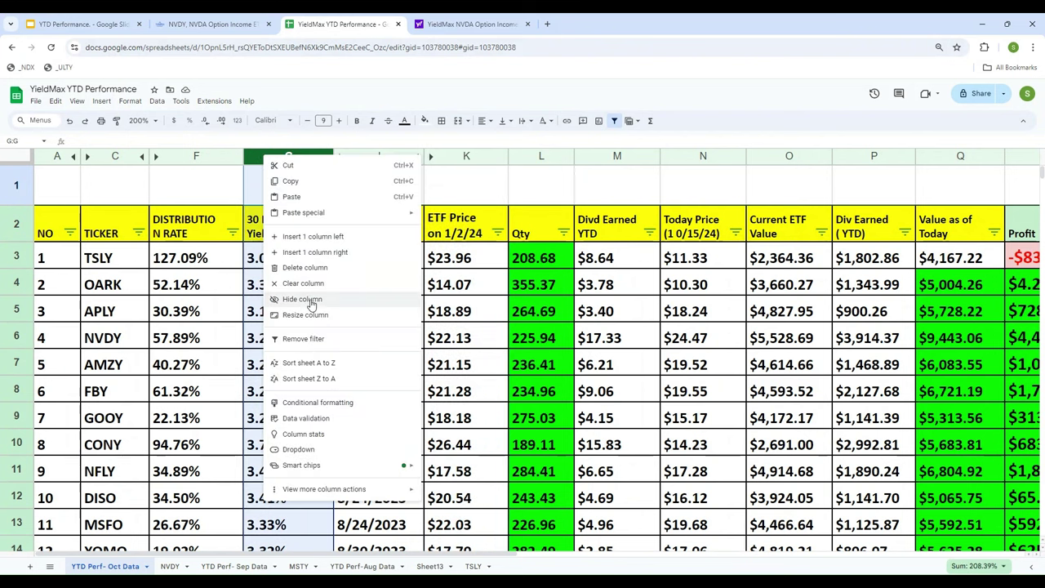
pyautogui.click(302, 298)
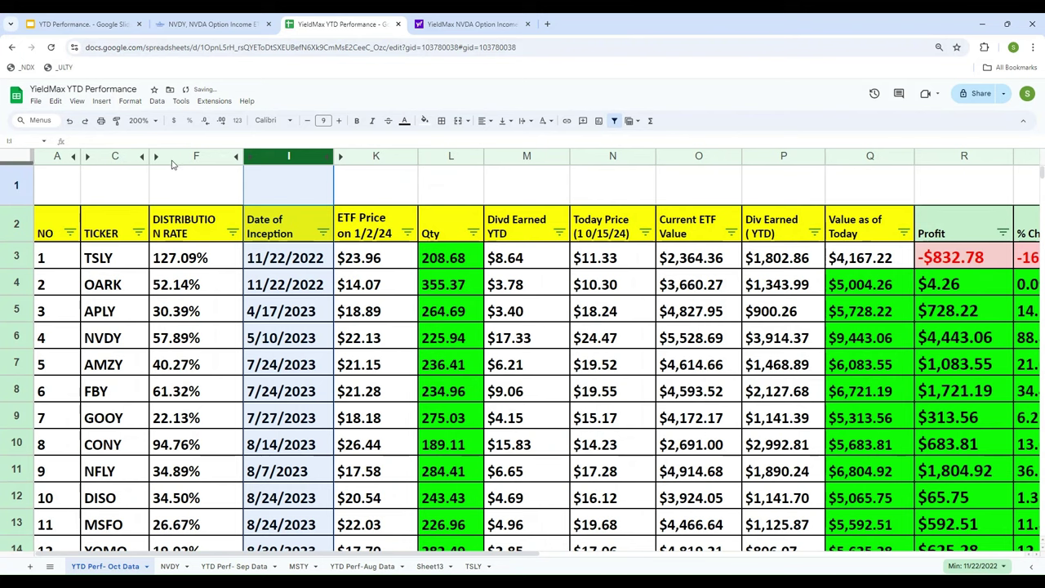
pyautogui.click(176, 157)
pyautogui.click(271, 155)
pyautogui.rightClick(272, 155)
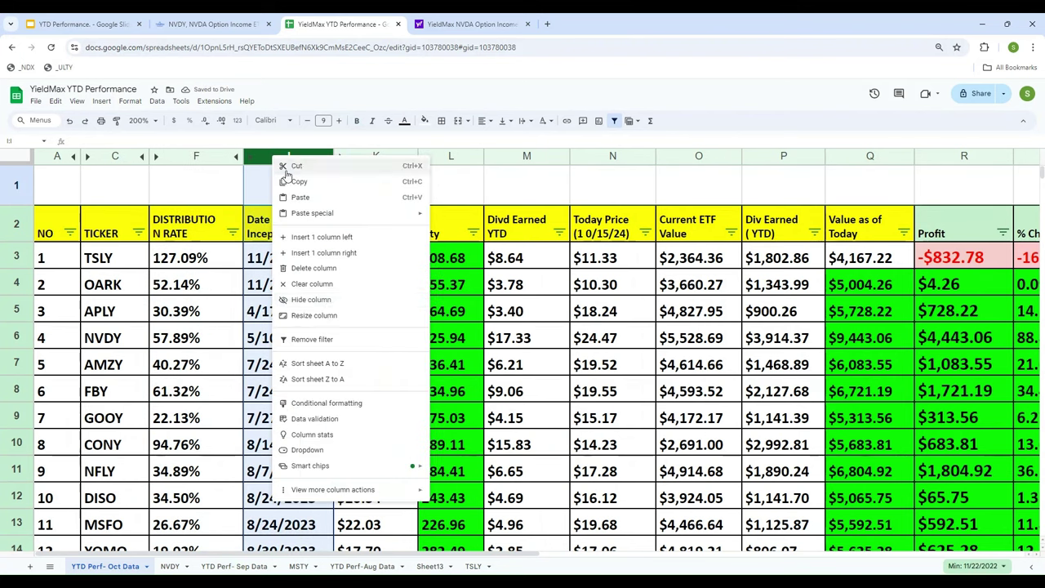
pyautogui.click(327, 300)
pyautogui.click(307, 323)
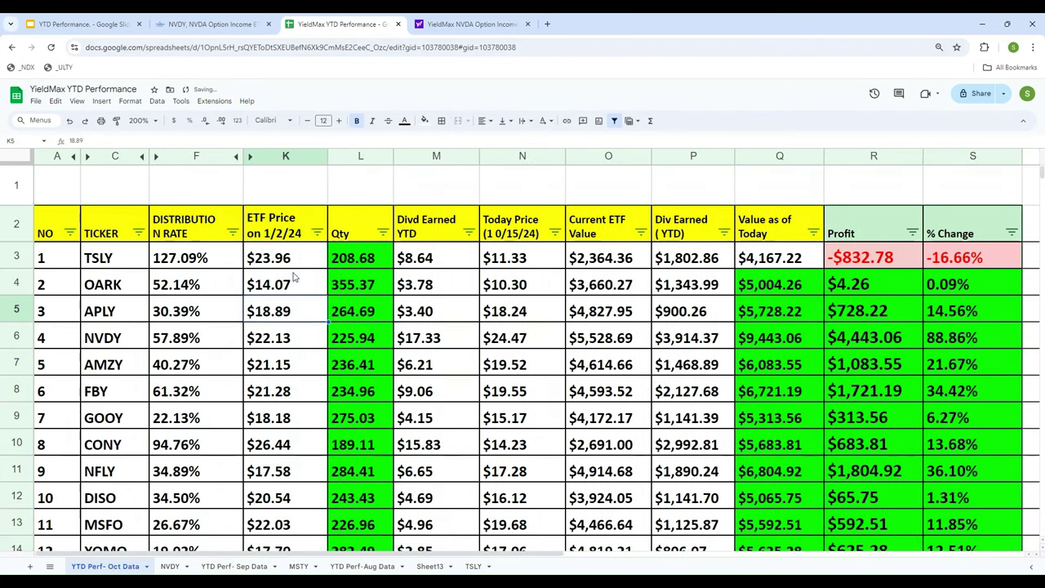
# Look through the full list of ETFs in the October table, from TSLY down past SMCY, and return to the top
pyautogui.press('Left')
pyautogui.press('Left')
pyautogui.press('Left')
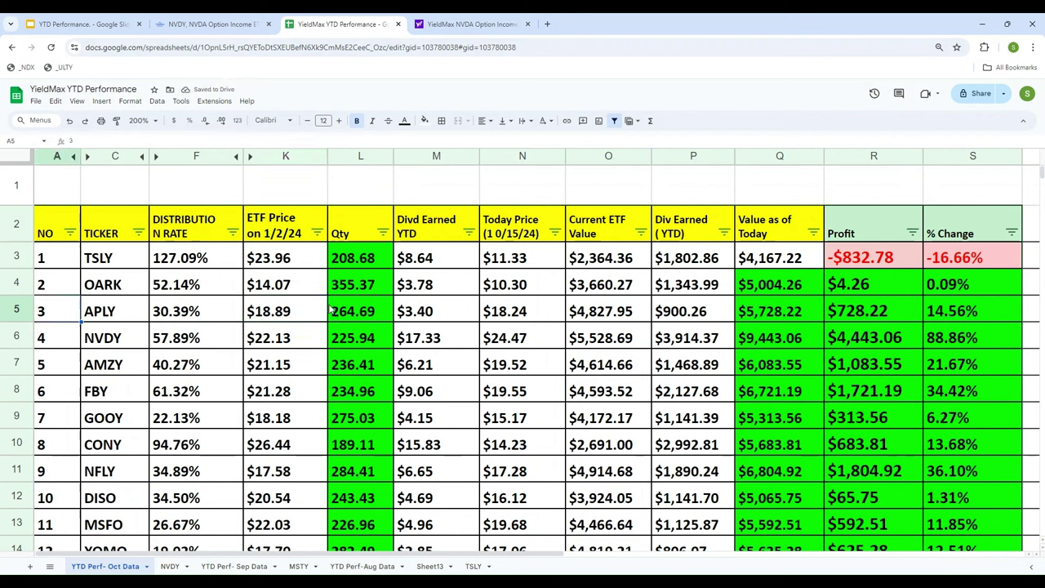
pyautogui.press('Up')
pyautogui.press('Up')
pyautogui.press('Up')
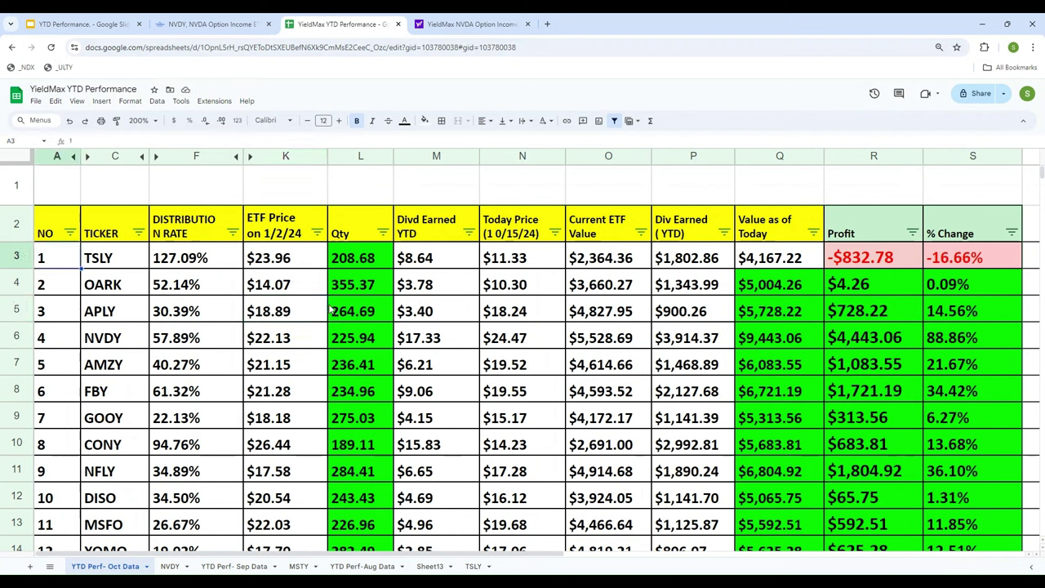
pyautogui.press('Down')
pyautogui.press('Down')
pyautogui.press('Down')
pyautogui.press('Down')
pyautogui.press('Down')
pyautogui.press('Down')
pyautogui.press('Down')
pyautogui.press('Down')
pyautogui.press('Down')
pyautogui.press('Down')
pyautogui.press('Down')
pyautogui.press('Down')
pyautogui.press('Down')
pyautogui.press('Down')
pyautogui.press('Down')
pyautogui.press('Down')
pyautogui.press('Down')
pyautogui.press('Down')
pyautogui.press('Down')
pyautogui.press('Down')
pyautogui.press('Down')
pyautogui.press('Down')
pyautogui.press('Down')
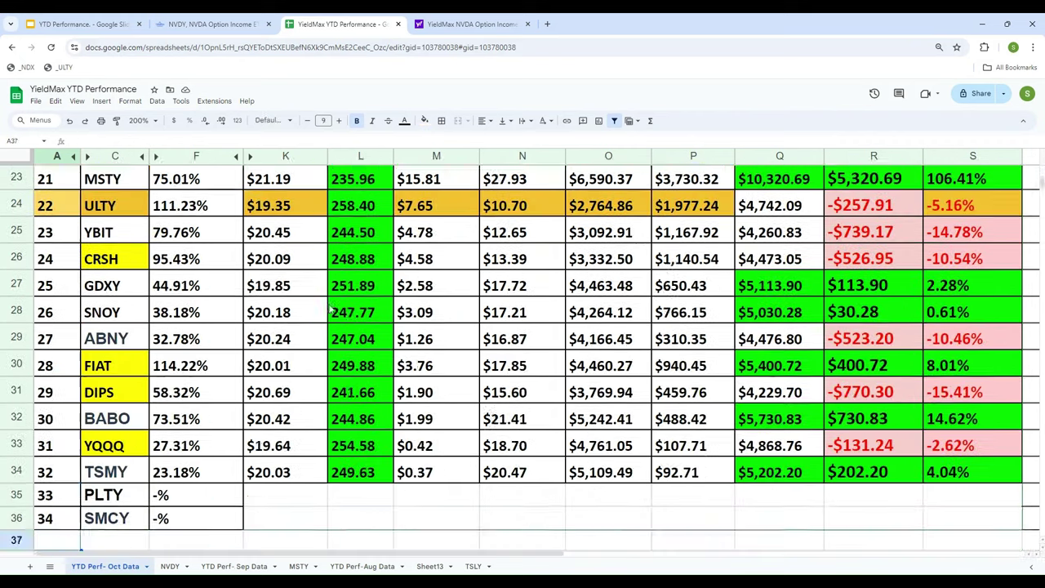
pyautogui.press('Up')
pyautogui.press('Up')
pyautogui.press('Up')
pyautogui.press('Up')
pyautogui.press('Up')
pyautogui.press('Up')
pyautogui.press('Up')
pyautogui.press('Up')
pyautogui.press('Up')
pyautogui.press('Up')
pyautogui.press('Up')
pyautogui.press('Up')
pyautogui.press('Up')
pyautogui.press('Up')
pyautogui.press('Up')
pyautogui.press('Up')
pyautogui.press('Up')
pyautogui.press('Up')
pyautogui.press('Up')
pyautogui.press('Up')
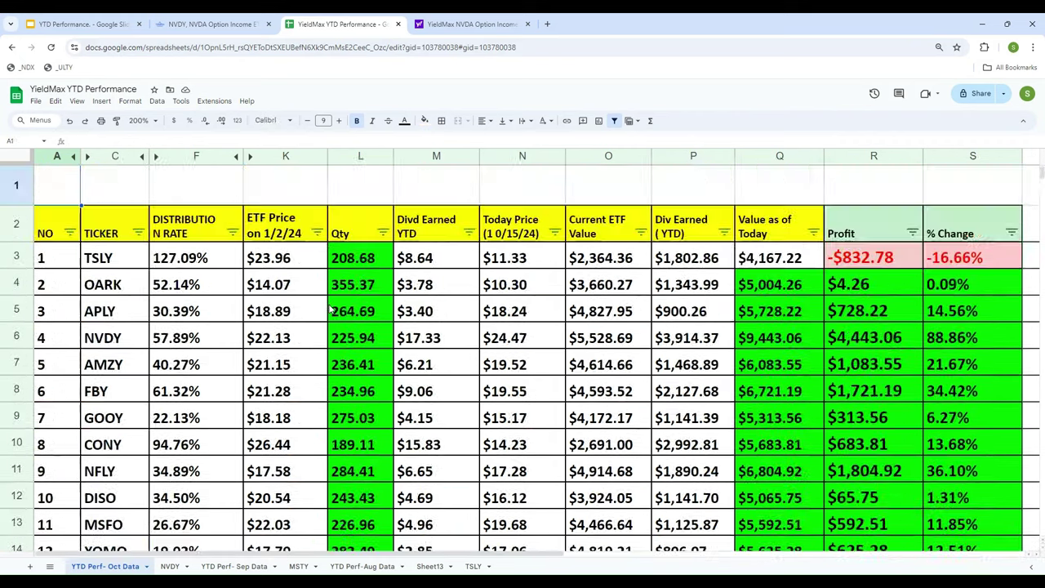
# Examine TSLY's distribution rate and its ETF price on 1/2/24 in the October table
pyautogui.press('Up')
pyautogui.press('Up')
pyautogui.press('Up')
pyautogui.press('Right')
pyautogui.press('Right')
pyautogui.press('Right')
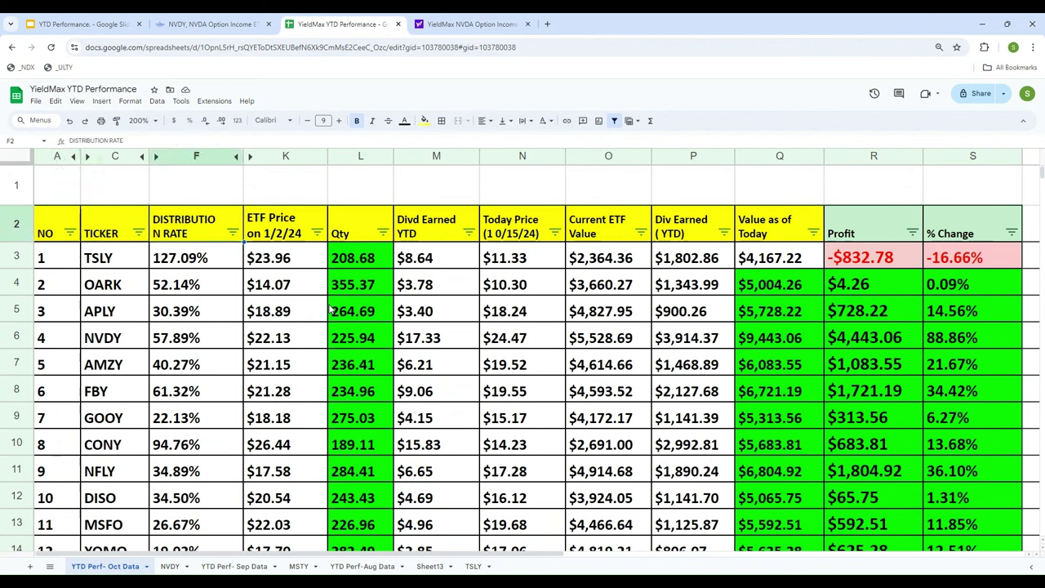
pyautogui.press('Down')
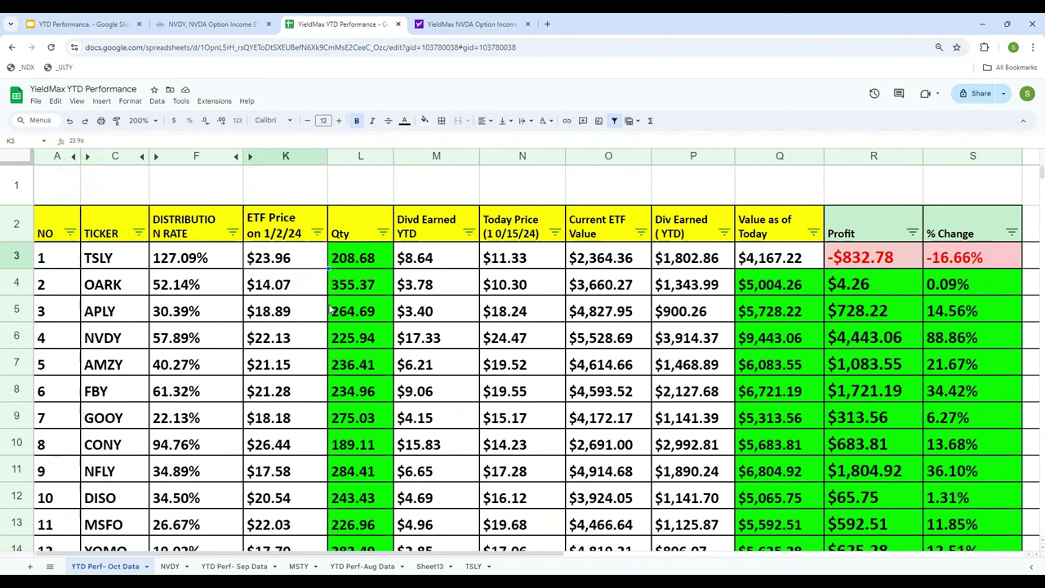
pyautogui.press('Left')
pyautogui.press('Left')
pyautogui.press('Left')
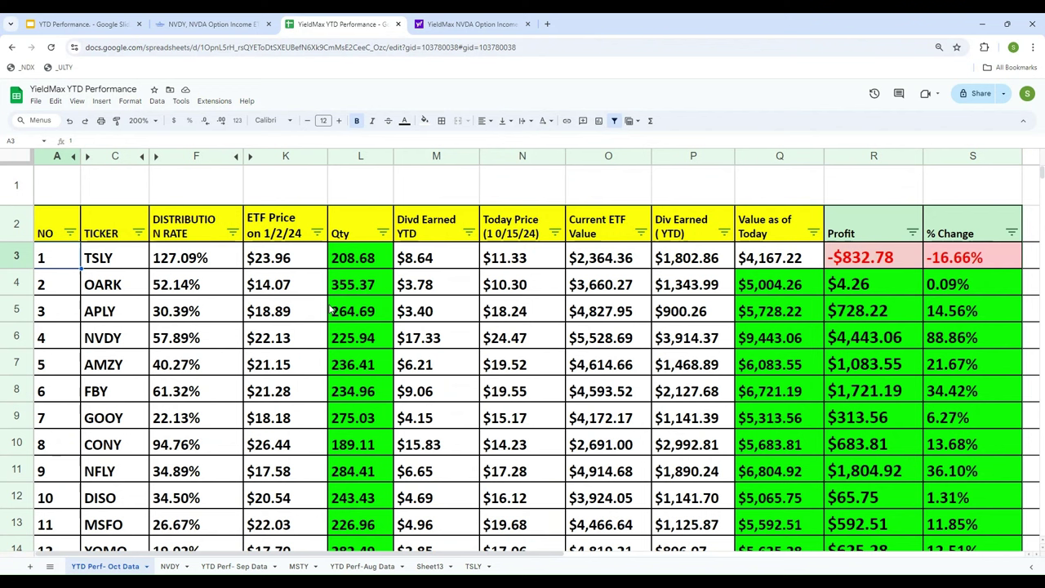
pyautogui.press('Right')
pyautogui.press('Right')
pyautogui.press('Right')
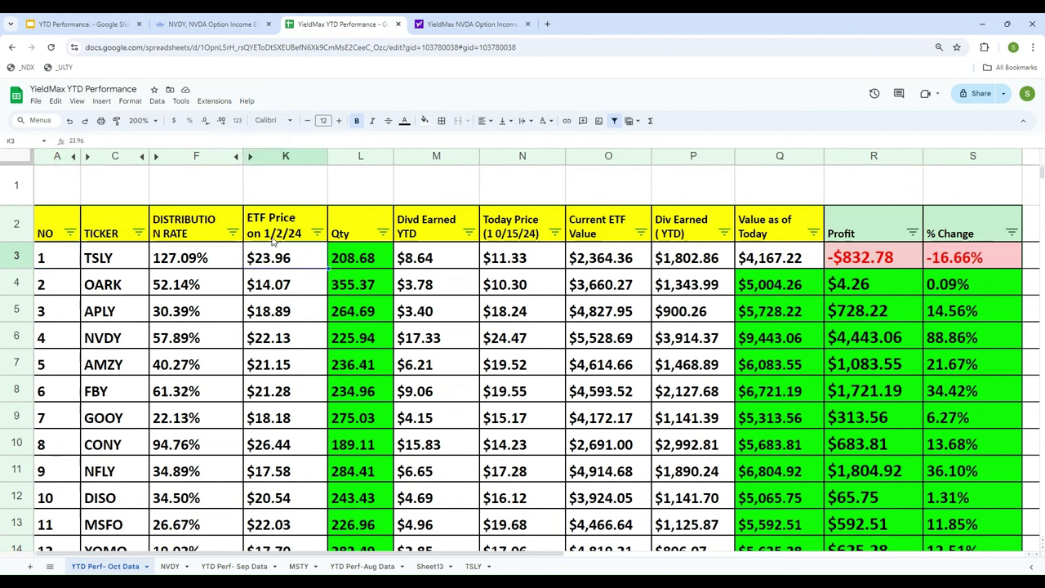
# On Yahoo Finance, look up TSLY's historical prices and find its closing price for Jan 2, 2024
pyautogui.click(448, 24)
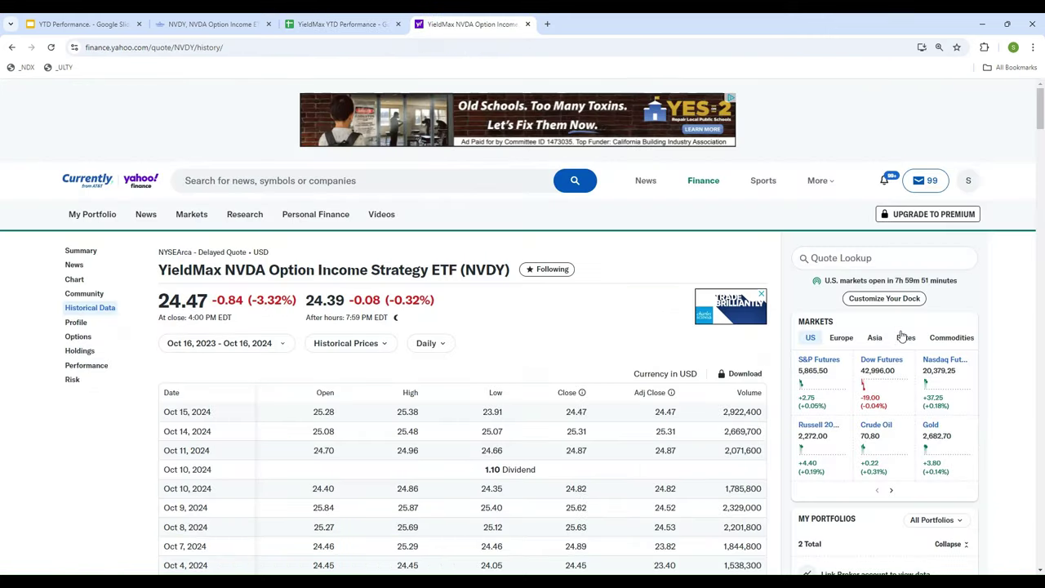
pyautogui.click(841, 257)
pyautogui.write('TSLY')
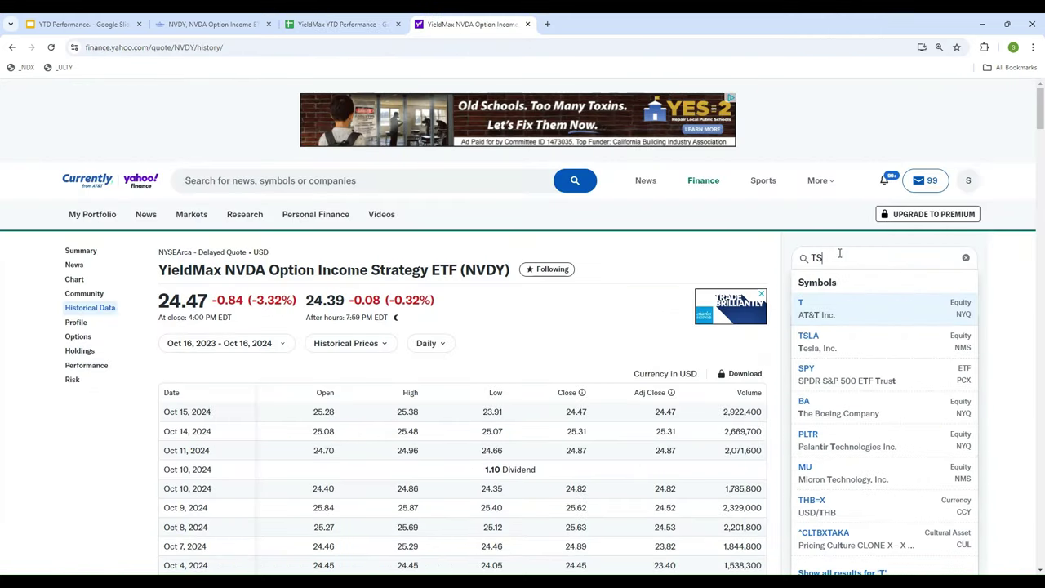
pyautogui.click(814, 320)
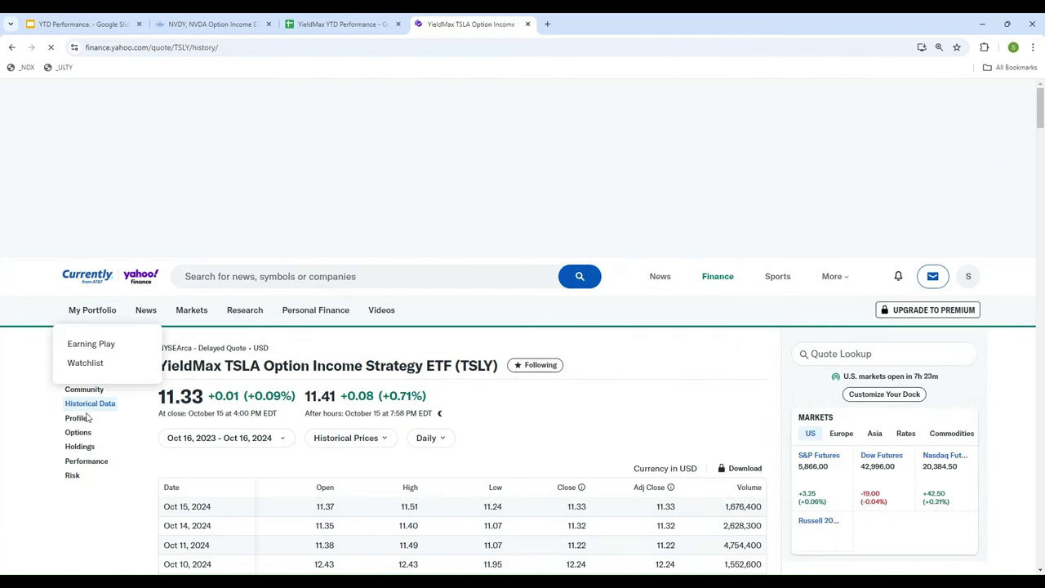
pyautogui.scroll(-20, 206, 449)
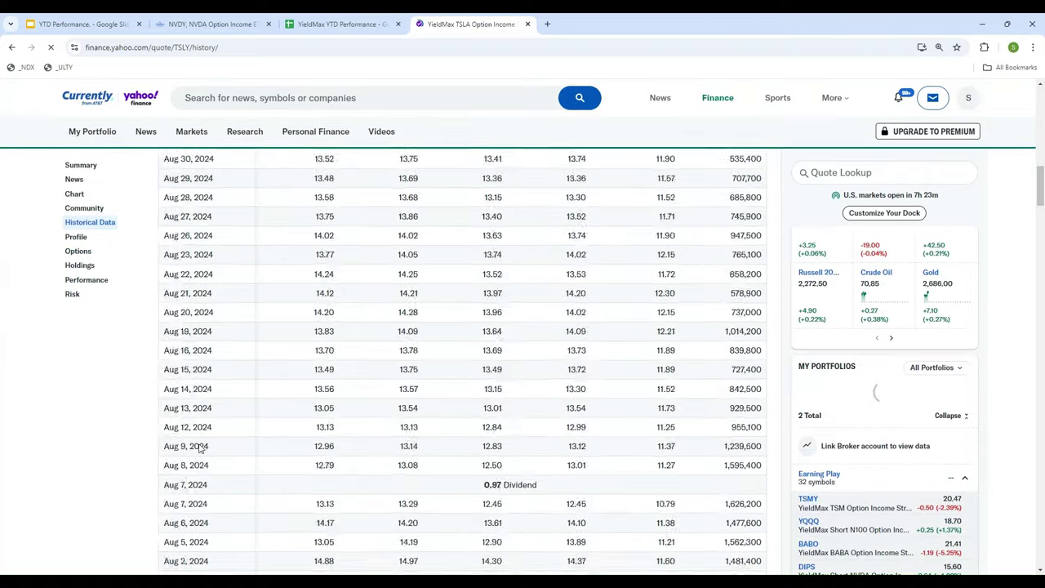
pyautogui.scroll(-20, 206, 449)
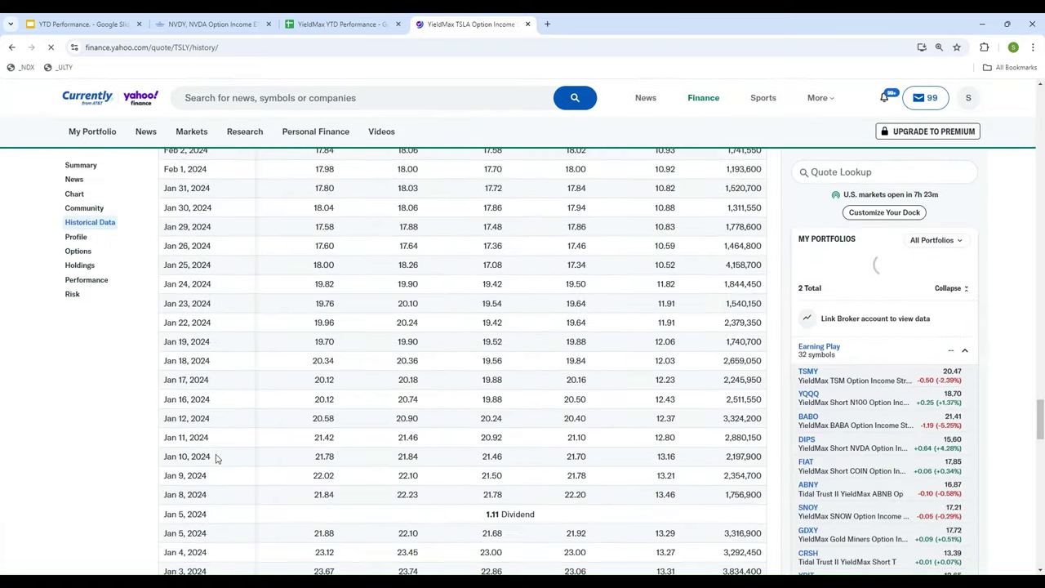
pyautogui.scroll(-3, 214, 478)
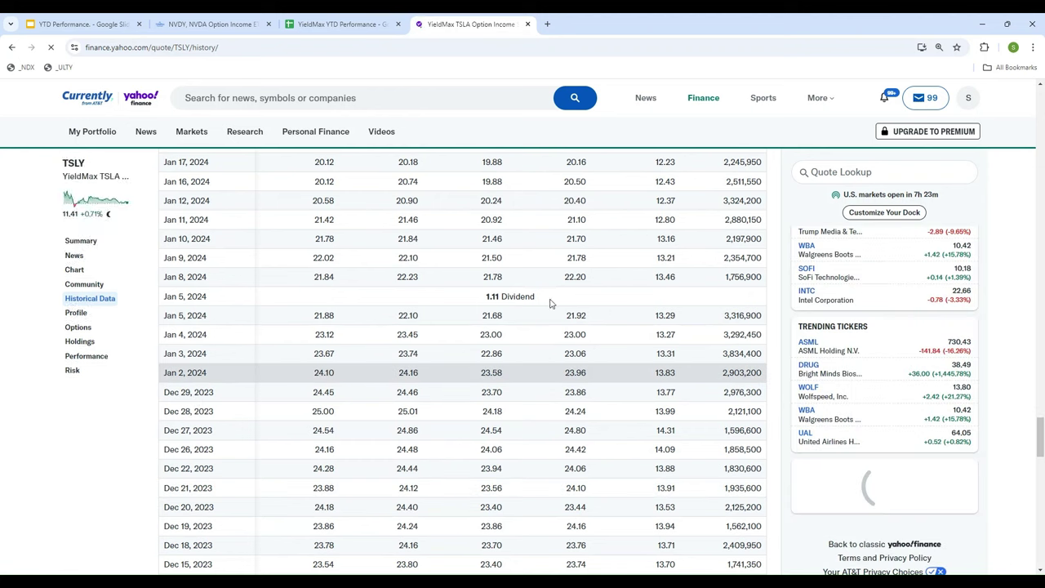
# Back in the October data sheet, check TSLY's ETF Price on 1/2/24 against the Yahoo Finance close
pyautogui.click(335, 25)
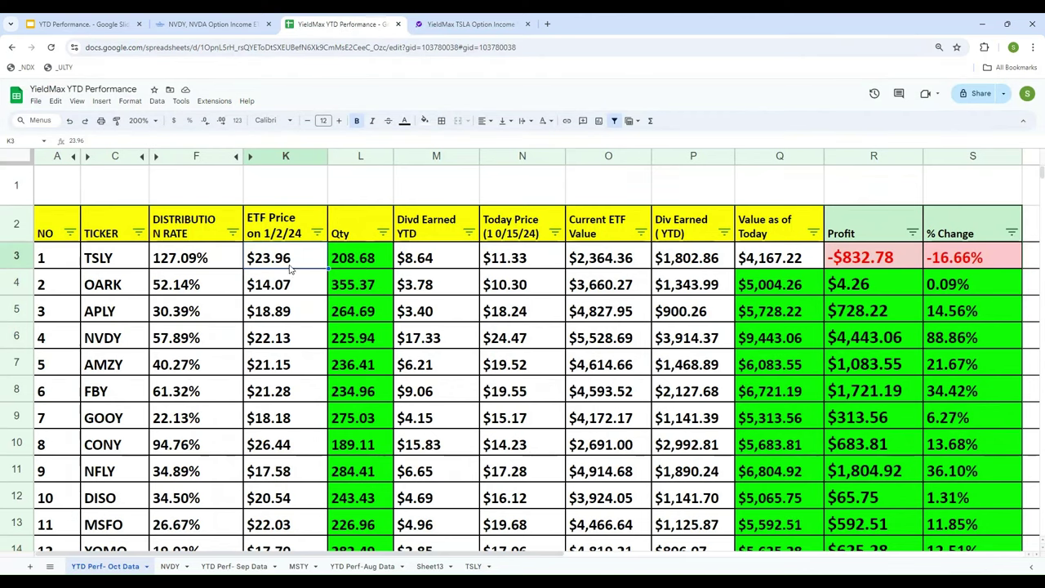
pyautogui.press('Left')
pyautogui.press('Left')
pyautogui.press('Left')
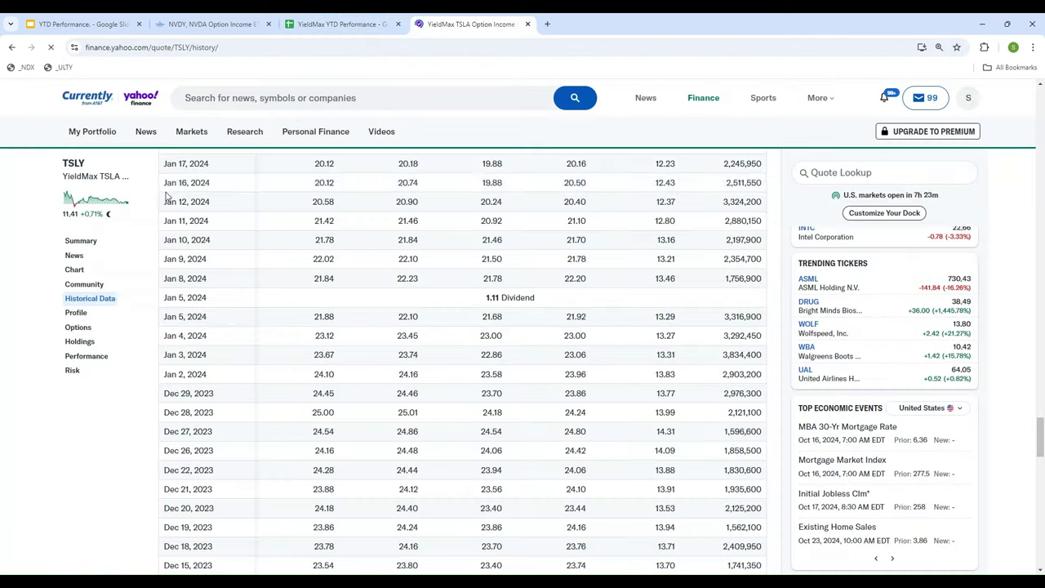
# On the YieldMax ETFs website, open the TSLY fund page and examine its 2024 distributions per share
pyautogui.click(469, 24)
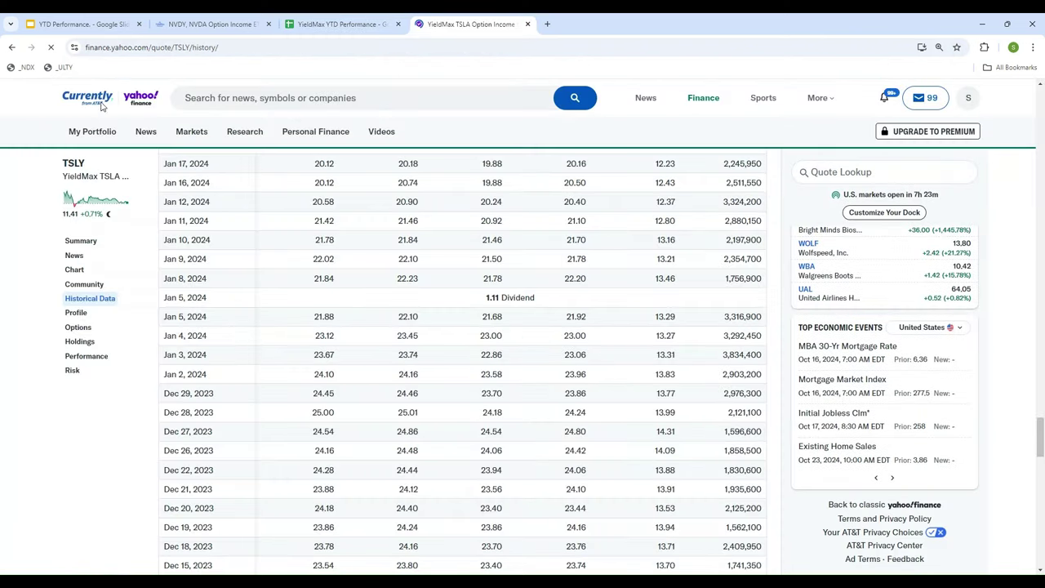
pyautogui.click(183, 22)
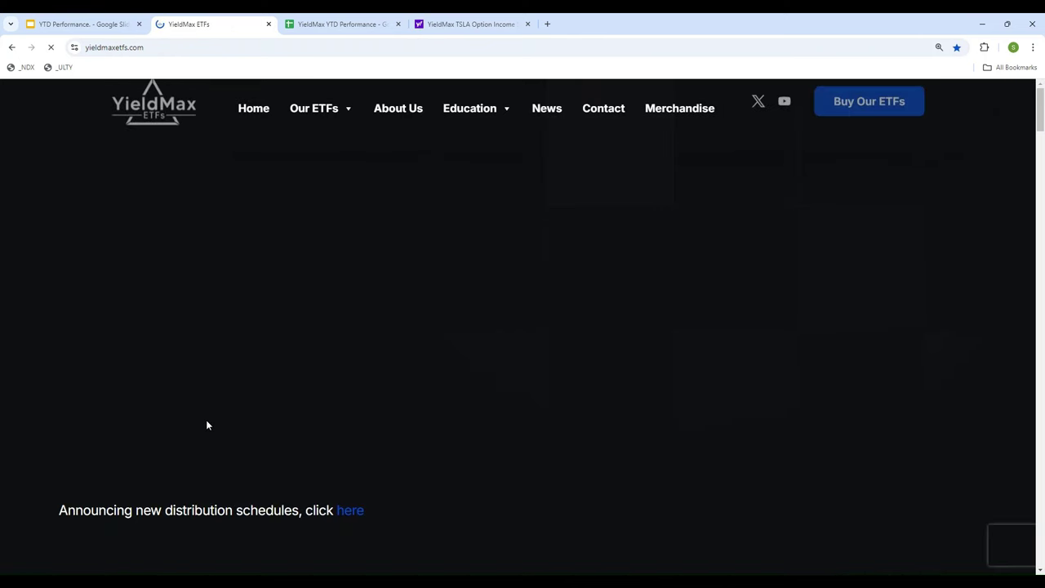
pyautogui.scroll(-4, 210, 418)
pyautogui.scroll(-2, 210, 421)
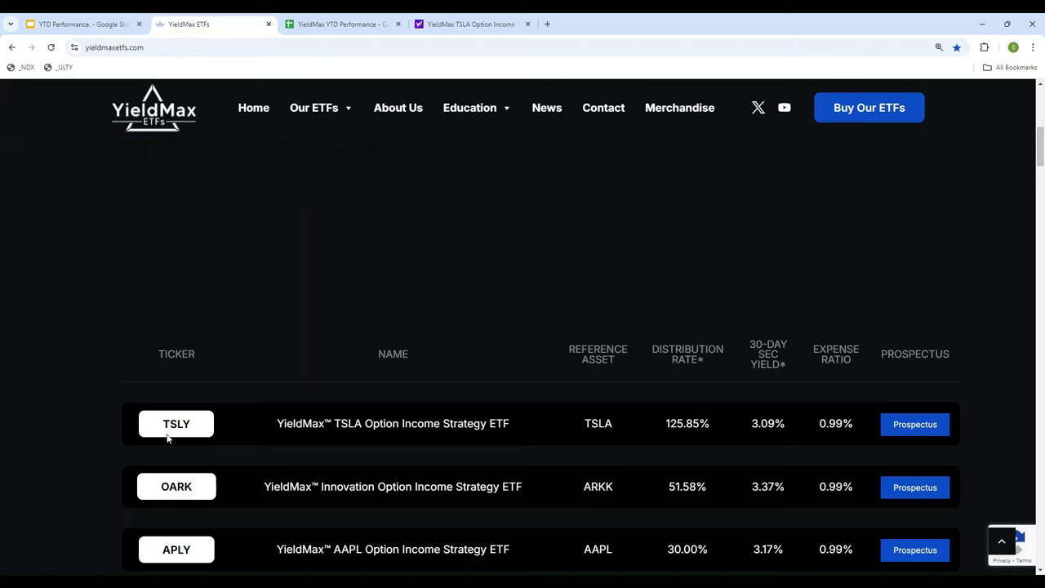
pyautogui.click(168, 437)
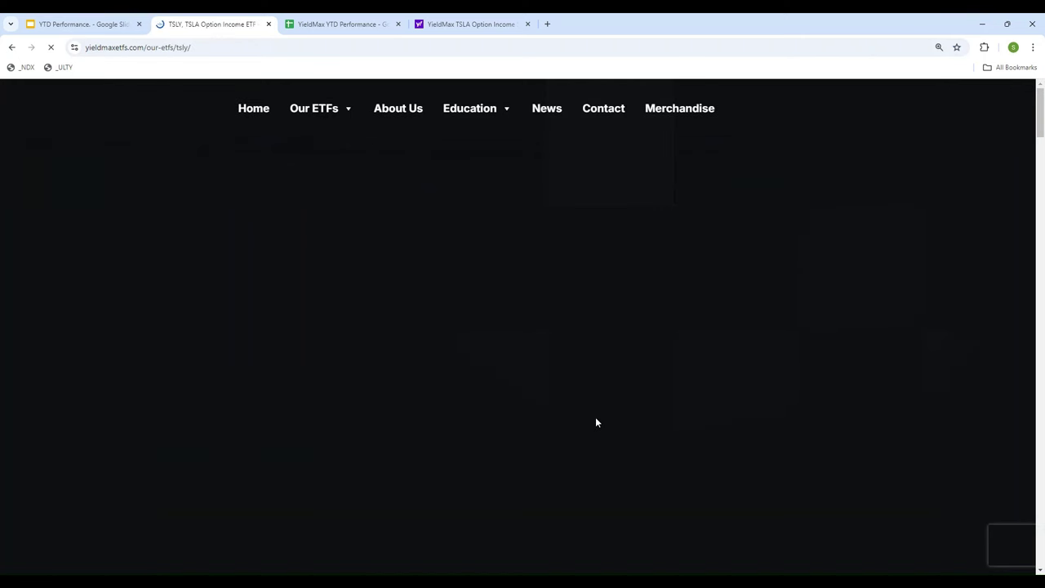
pyautogui.scroll(-5, 596, 422)
pyautogui.scroll(-5, 596, 422)
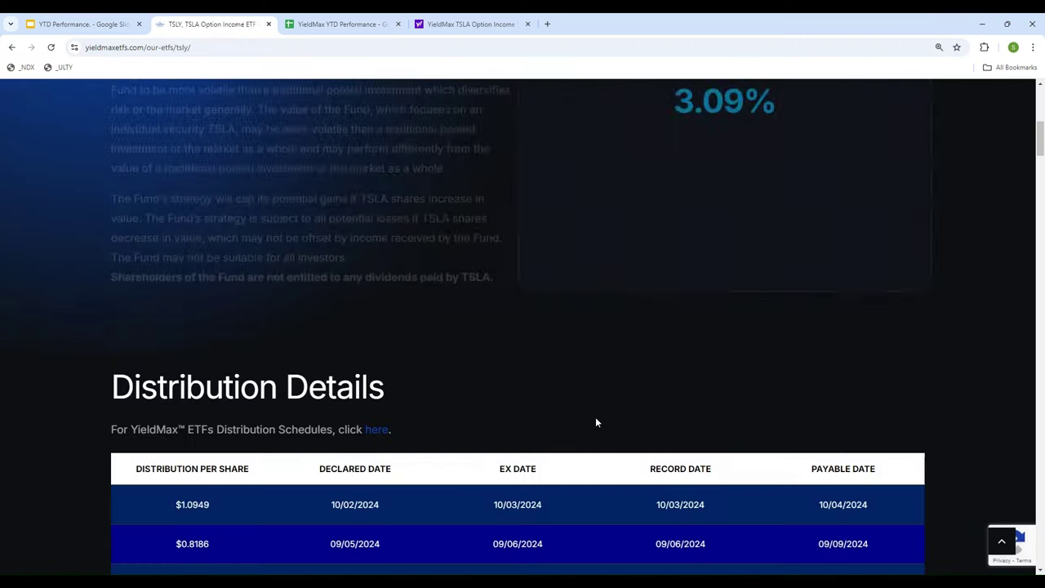
pyautogui.scroll(-4, 595, 421)
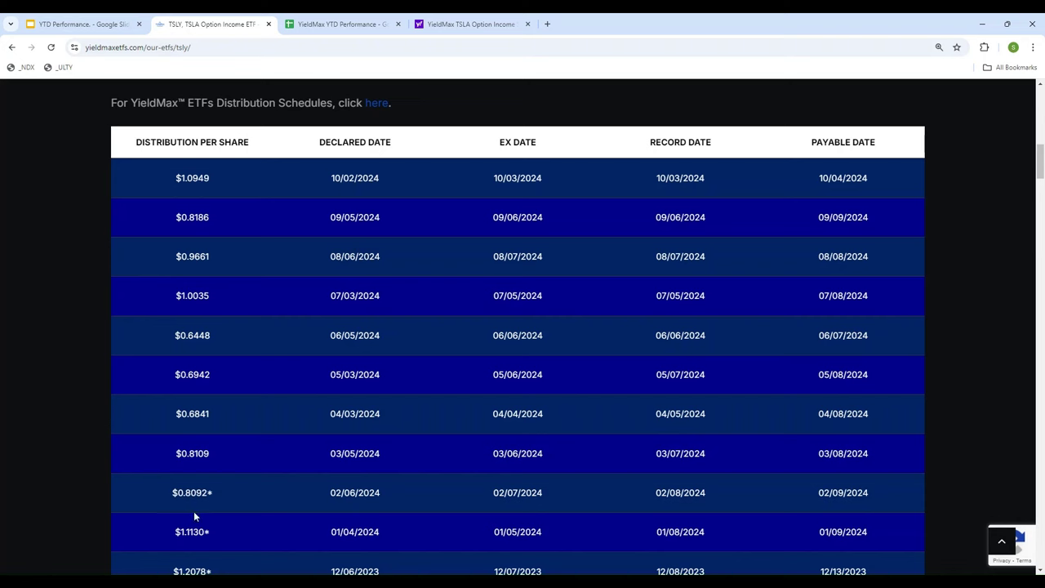
# Return to the October data sheet and review TSLY's quantity, dividends earned YTD and today's price
pyautogui.click(344, 23)
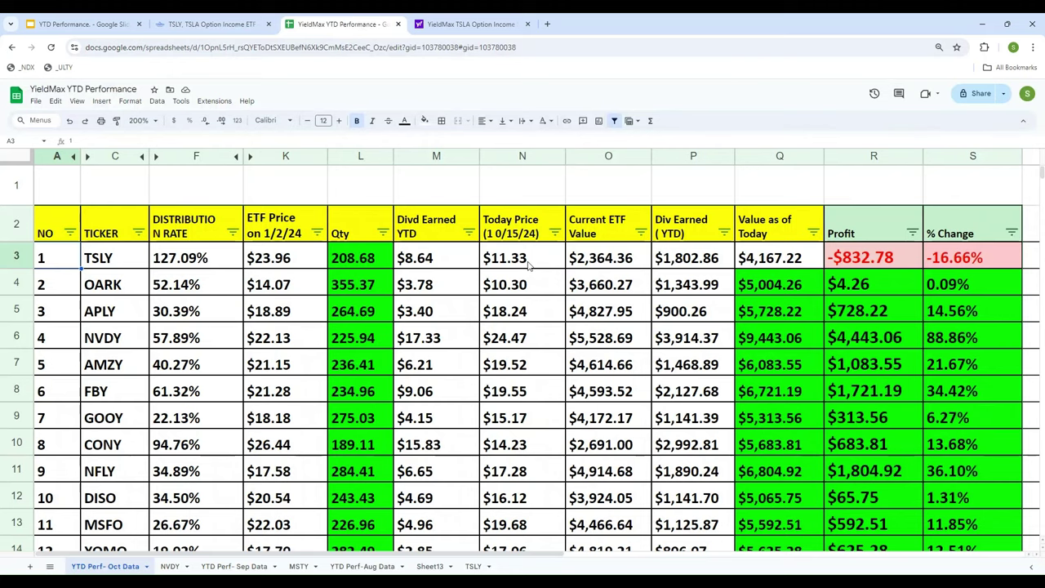
pyautogui.click(57, 526)
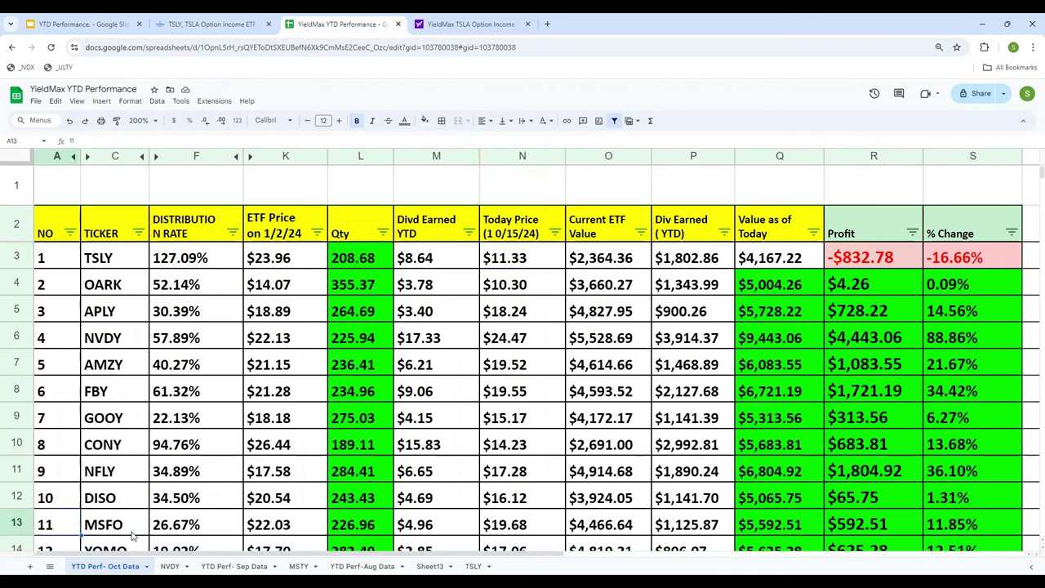
pyautogui.rightClick(132, 534)
pyautogui.click(527, 257)
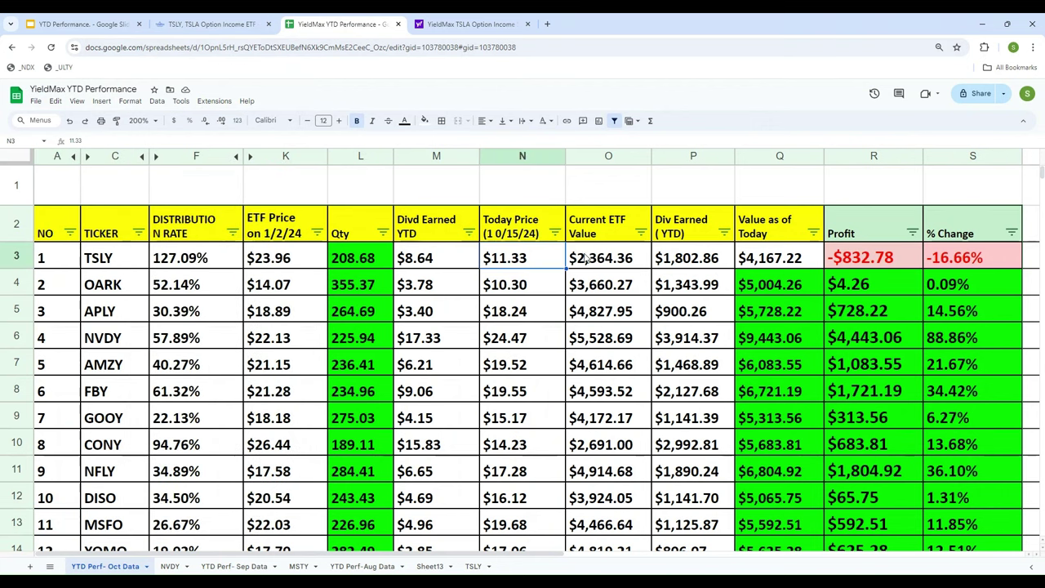
pyautogui.click(603, 267)
pyautogui.press('Left')
pyautogui.press('Left')
pyautogui.press('Left')
pyautogui.press('Left')
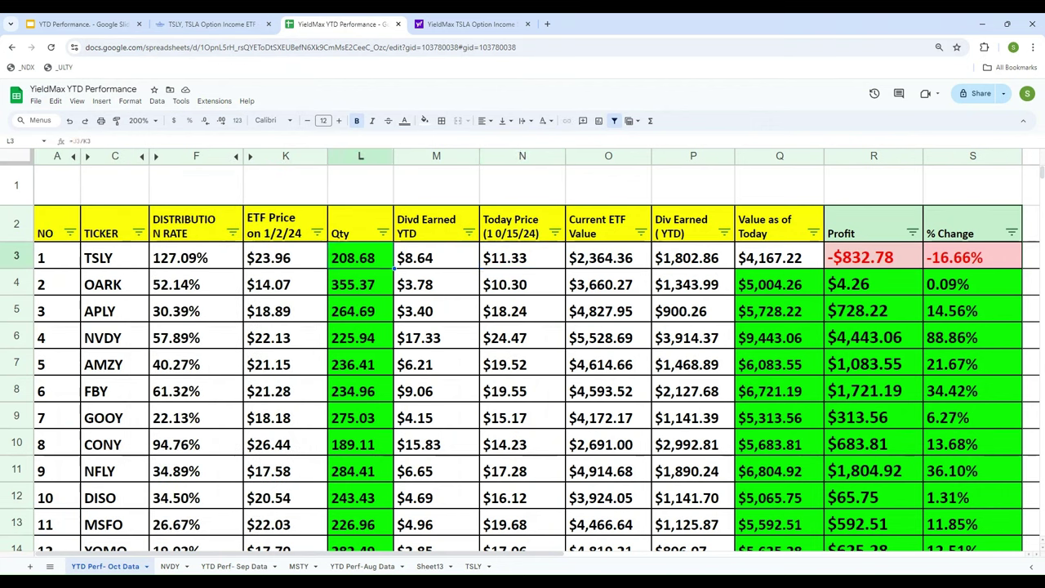
pyautogui.press('Right')
pyautogui.press('Right')
pyautogui.press('Right')
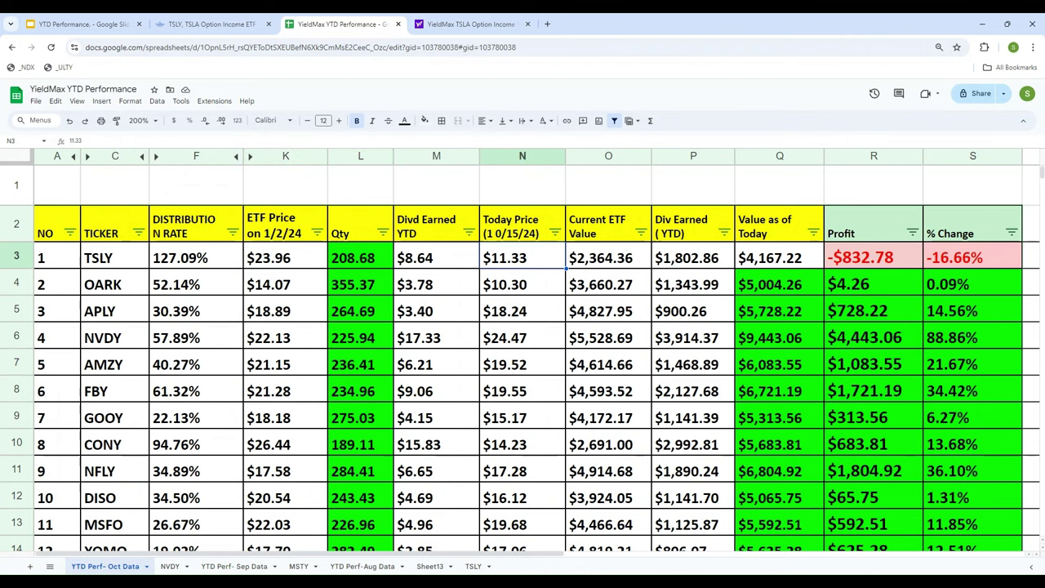
# Check TSLY's Oct 15, 2024 closing price in the Yahoo Finance historical data
pyautogui.click(448, 24)
pyautogui.moveTo(1042, 461); pyautogui.dragTo(1041, 413)
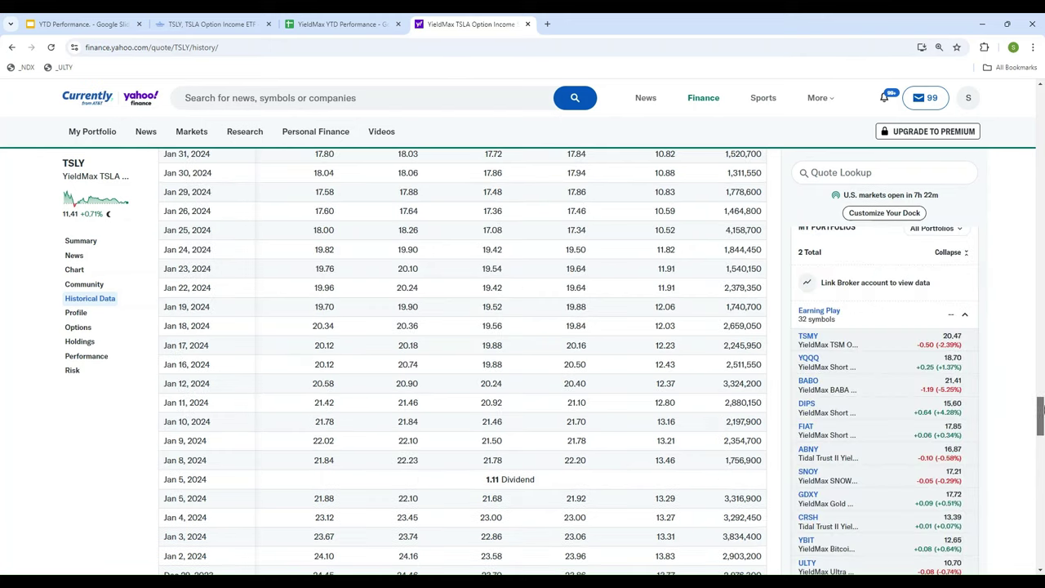
pyautogui.click(1041, 135)
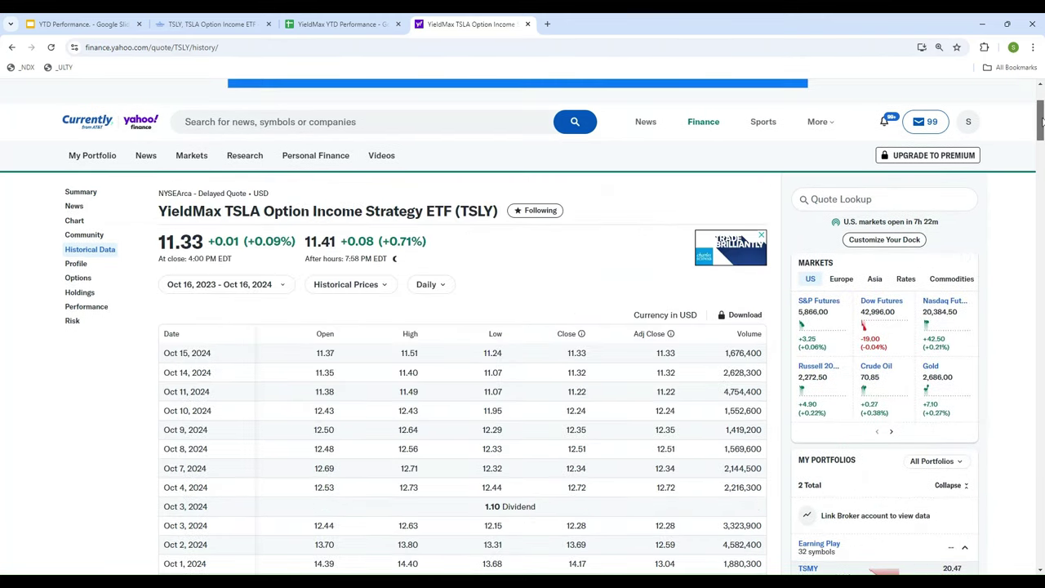
pyautogui.moveTo(1041, 121); pyautogui.dragTo(1041, 99)
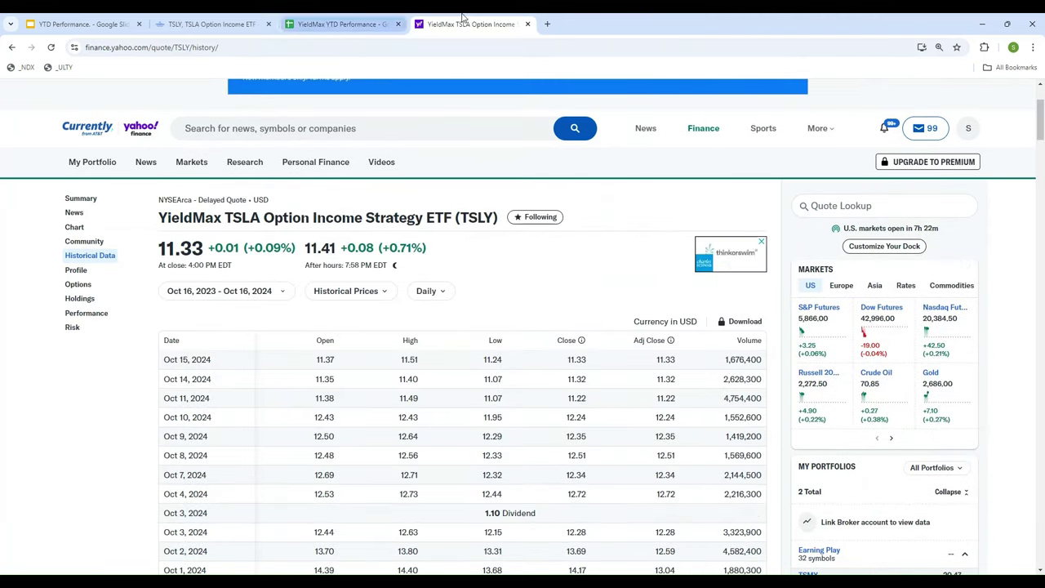
# In the October data sheet, re-enter TSLY's Current ETF Value formula in O3 as =N3*L3
pyautogui.click(343, 24)
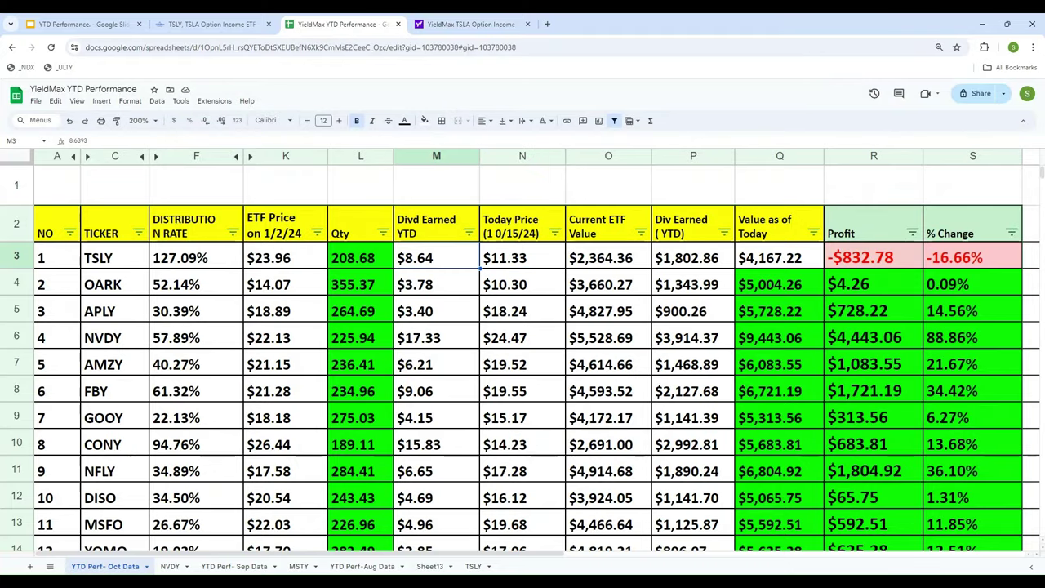
pyautogui.click(608, 257)
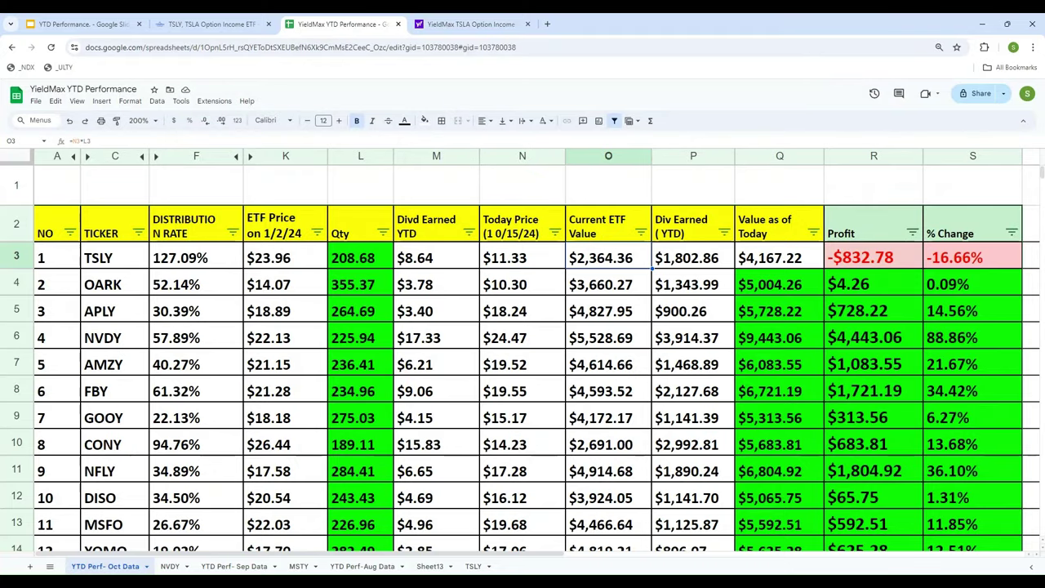
pyautogui.write('=N3')
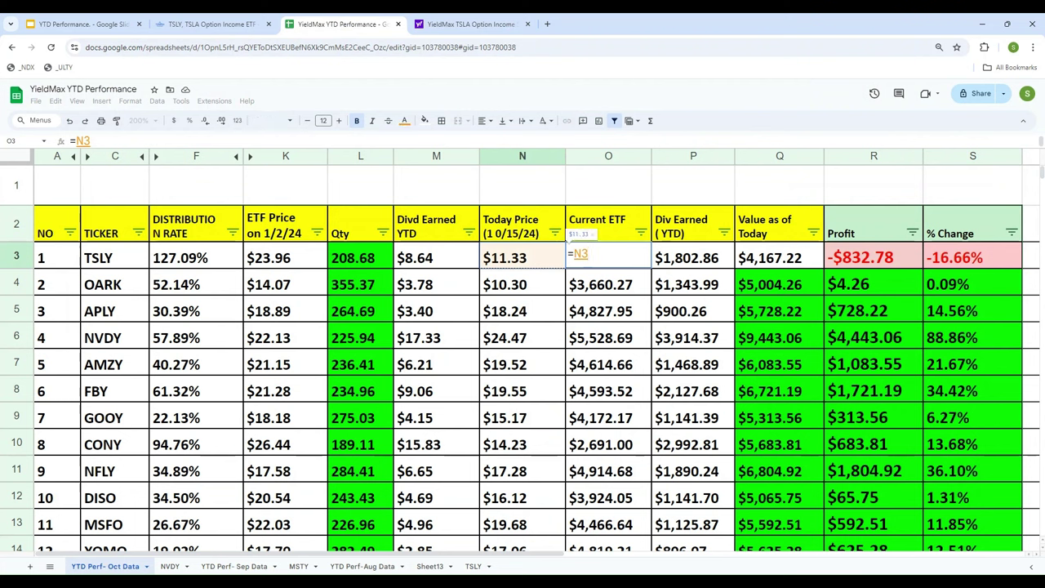
pyautogui.write('*')
pyautogui.press('Left')
pyautogui.press('Left')
pyautogui.press('Left')
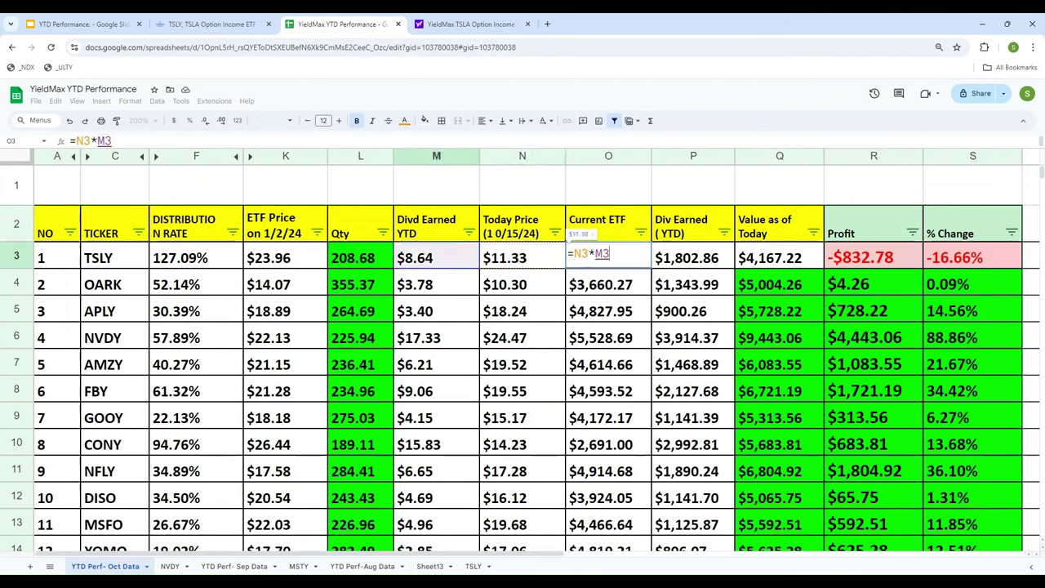
pyautogui.press('Return')
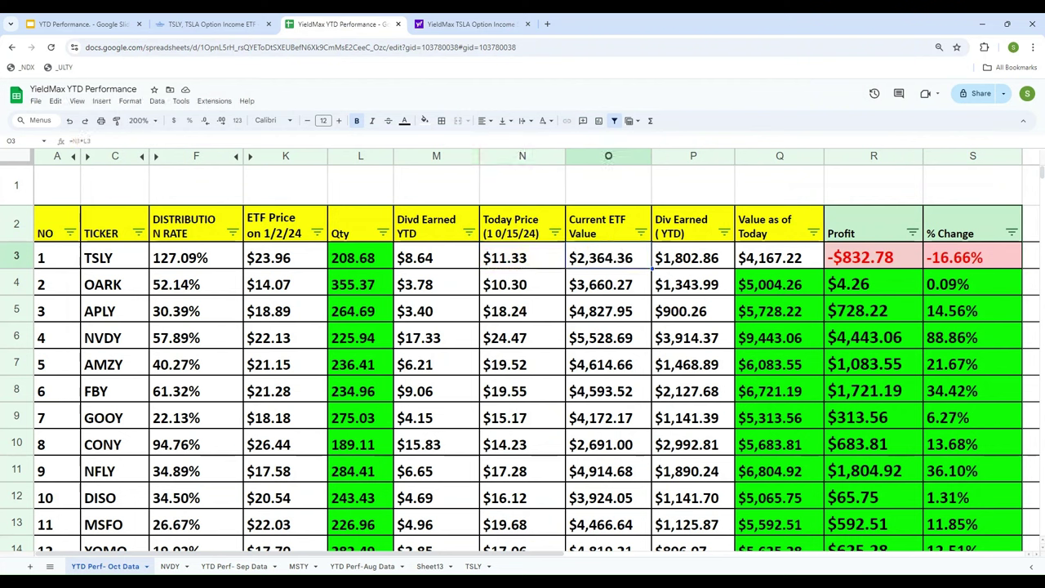
# Re-enter TSLY's Div Earned (YTD) formula in P3 as =N3*L3
pyautogui.press('Right')
pyautogui.write('=')
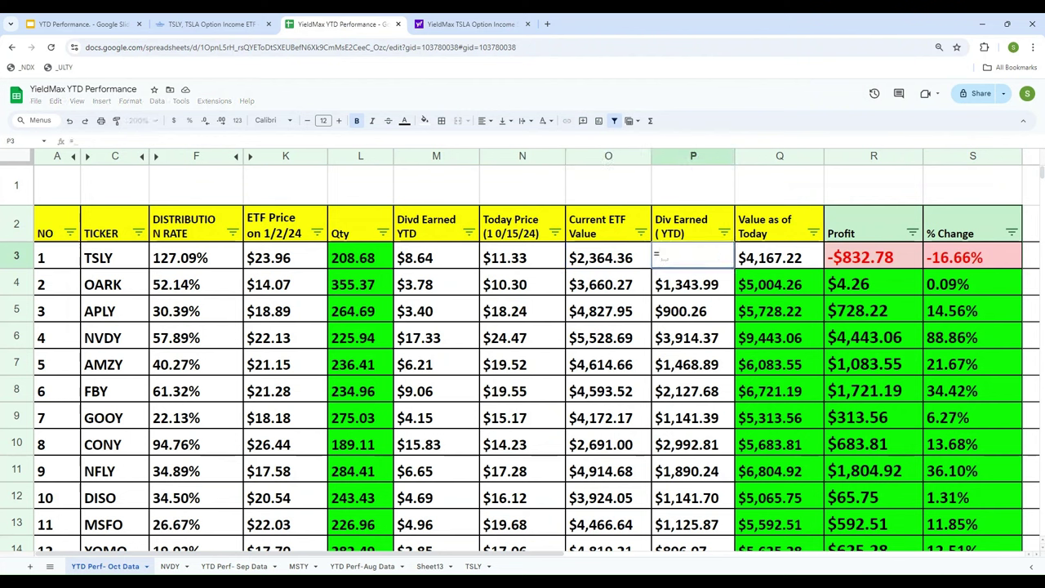
pyautogui.press('Left')
pyautogui.press('Left')
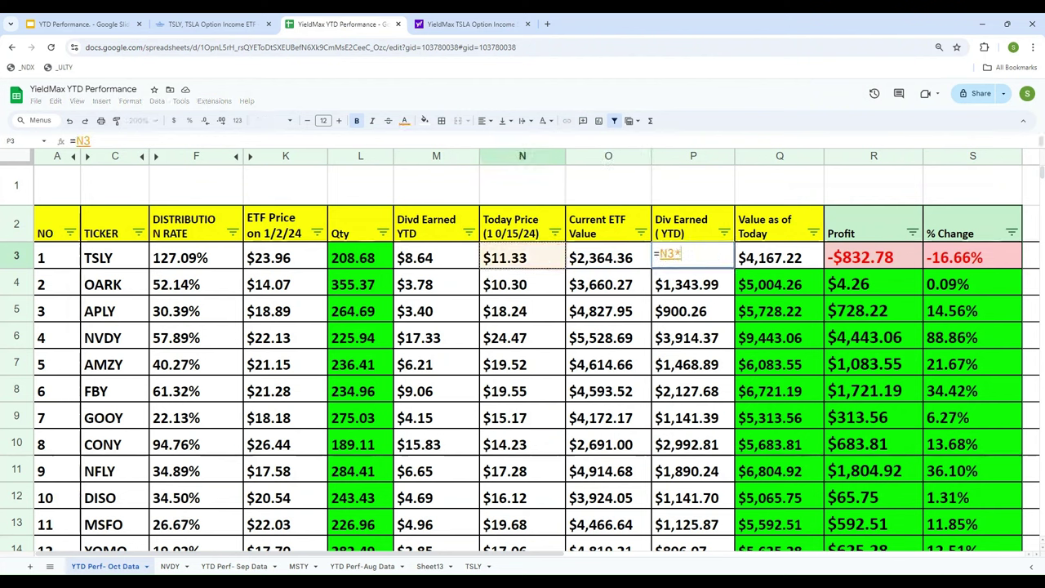
pyautogui.write('*')
pyautogui.press('Left')
pyautogui.press('Left')
pyautogui.press('Left')
pyautogui.press('Return')
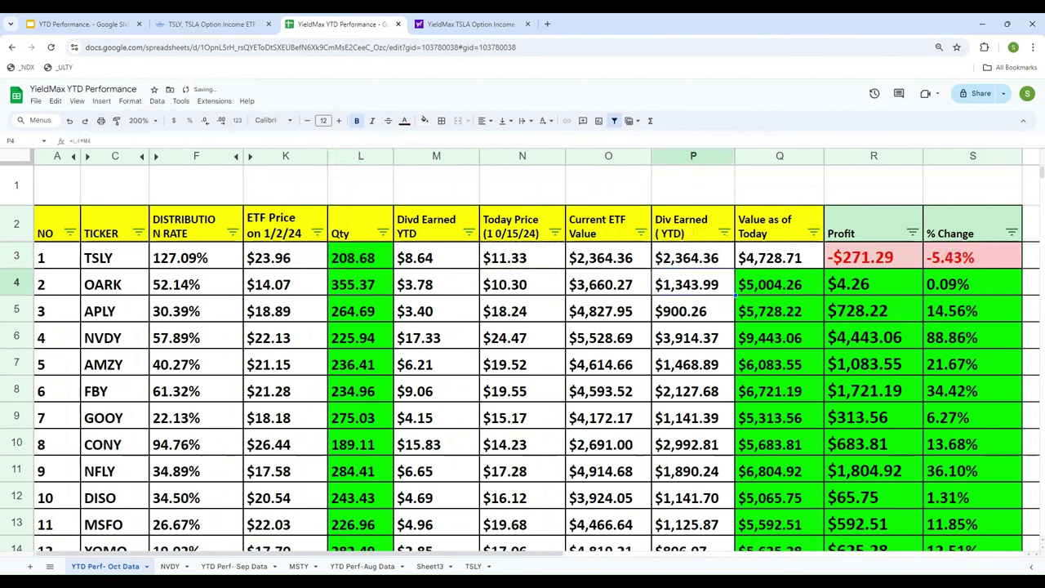
# Re-enter TSLY's Value as of Today formula in Q3 as =P3+O3
pyautogui.press('Up')
pyautogui.press('Right')
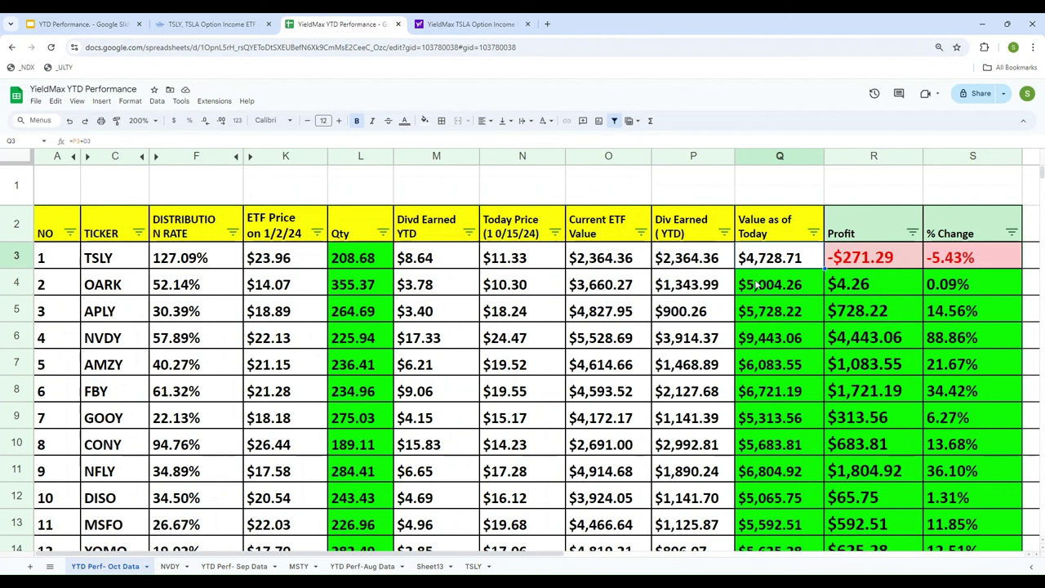
pyautogui.write('=')
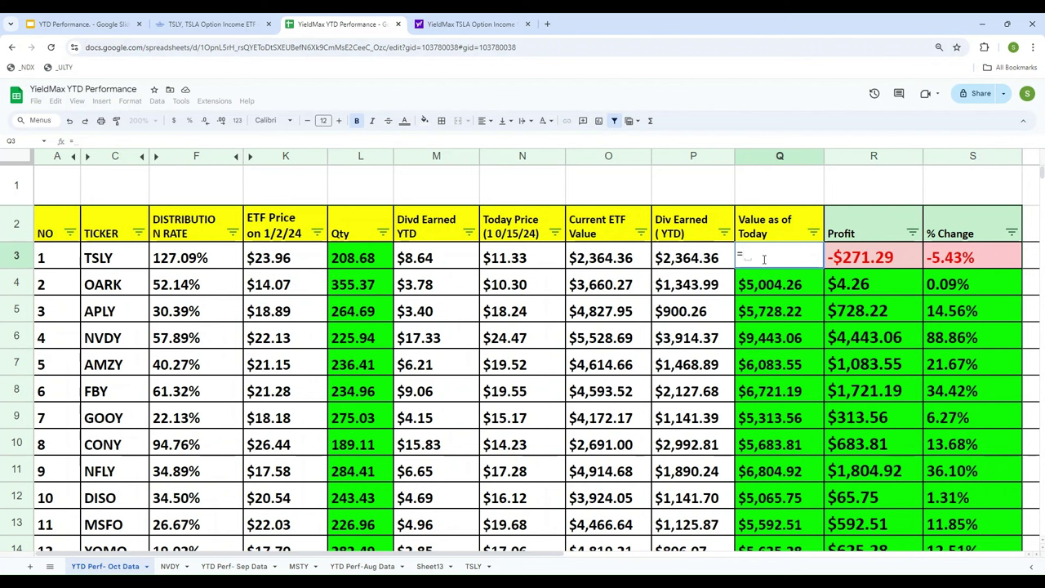
pyautogui.write('P3+O3')
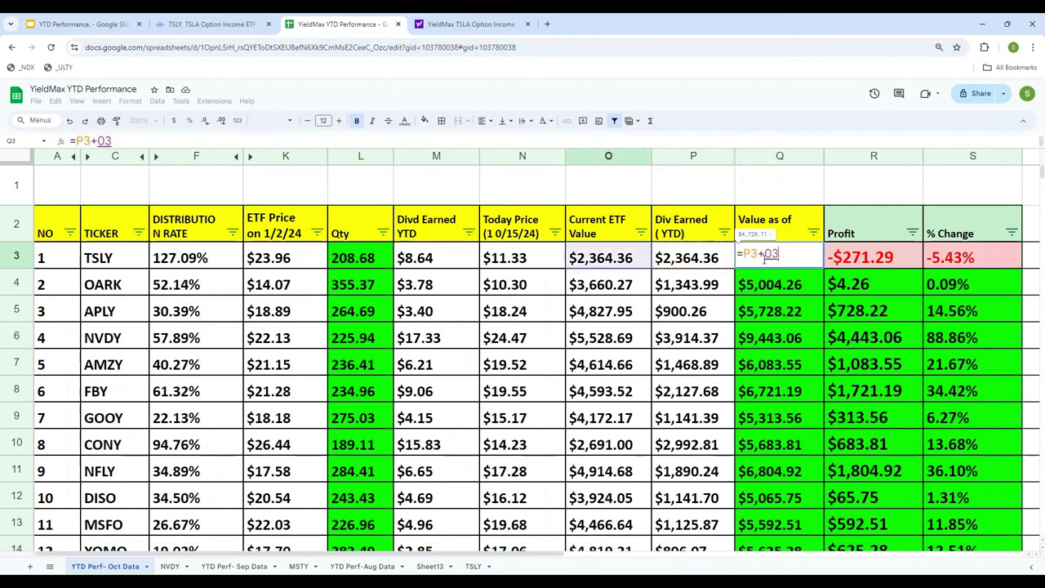
pyautogui.press('Return')
pyautogui.click(764, 261)
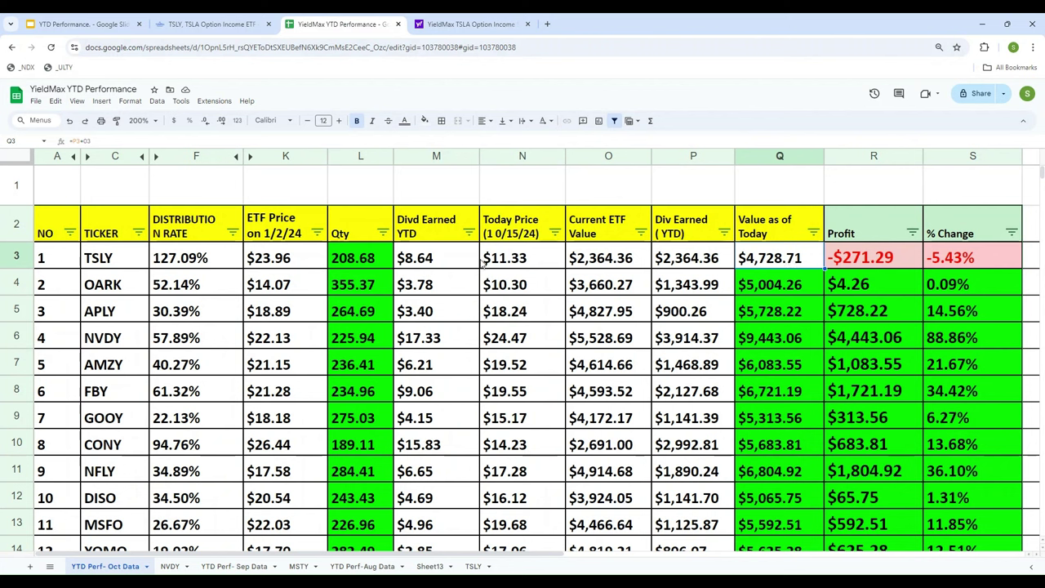
# Review TSLY's profit and look across the figures in the APLY and NVDY rows
pyautogui.click(880, 261)
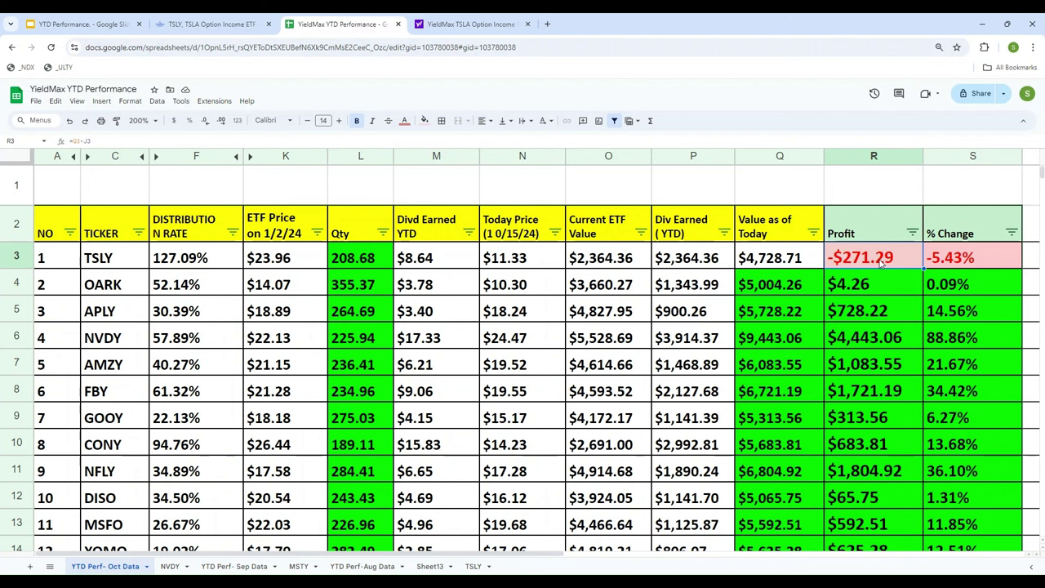
pyautogui.press('Left')
pyautogui.press('Left')
pyautogui.press('Left')
pyautogui.press('Left')
pyautogui.press('Left')
pyautogui.press('Left')
pyautogui.press('Left')
pyautogui.press('Left')
pyautogui.press('Left')
pyautogui.press('Left')
pyautogui.press('Down')
pyautogui.press('Down')
pyautogui.press('Down')
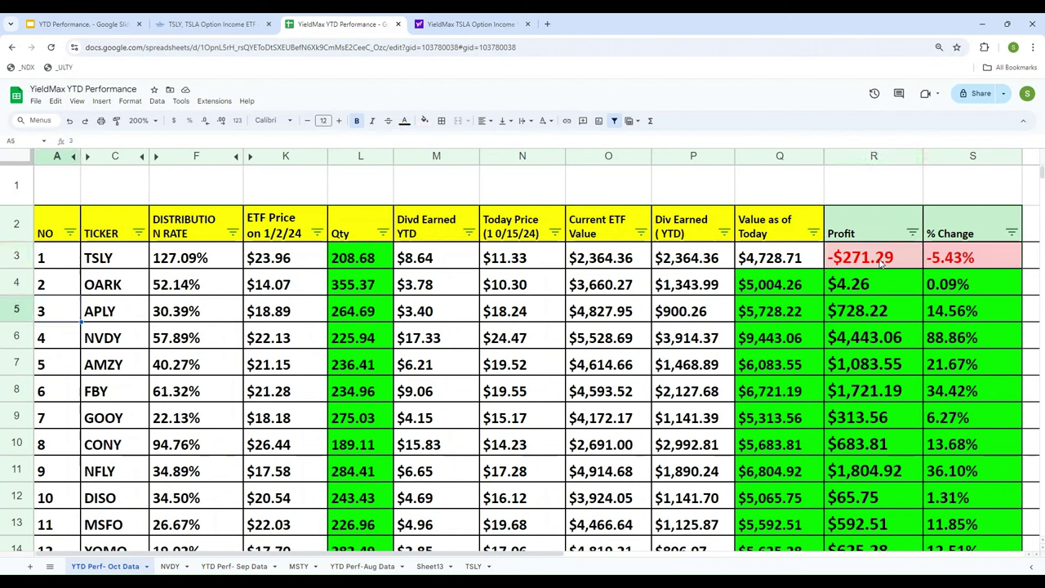
pyautogui.press('Right')
pyautogui.press('Right')
pyautogui.press('Right')
pyautogui.press('Right')
pyautogui.press('Right')
pyautogui.press('Right')
pyautogui.press('Right')
pyautogui.press('Right')
pyautogui.press('Right')
pyautogui.press('Right')
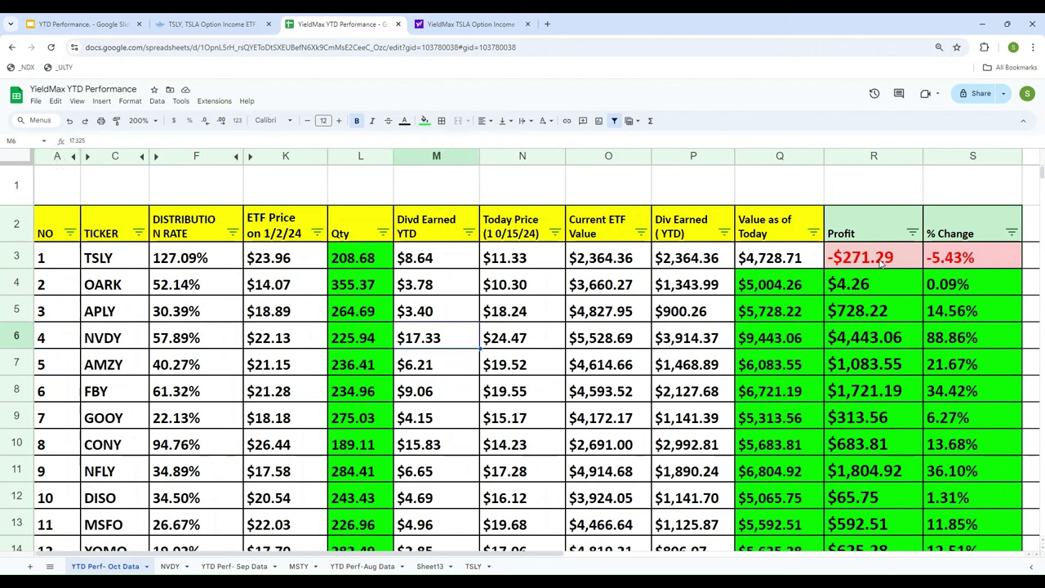
pyautogui.press('Left')
pyautogui.press('Left')
pyautogui.press('Left')
pyautogui.press('Left')
pyautogui.press('Left')
pyautogui.press('Left')
pyautogui.press('Left')
pyautogui.press('Left')
pyautogui.press('Left')
pyautogui.press('Left')
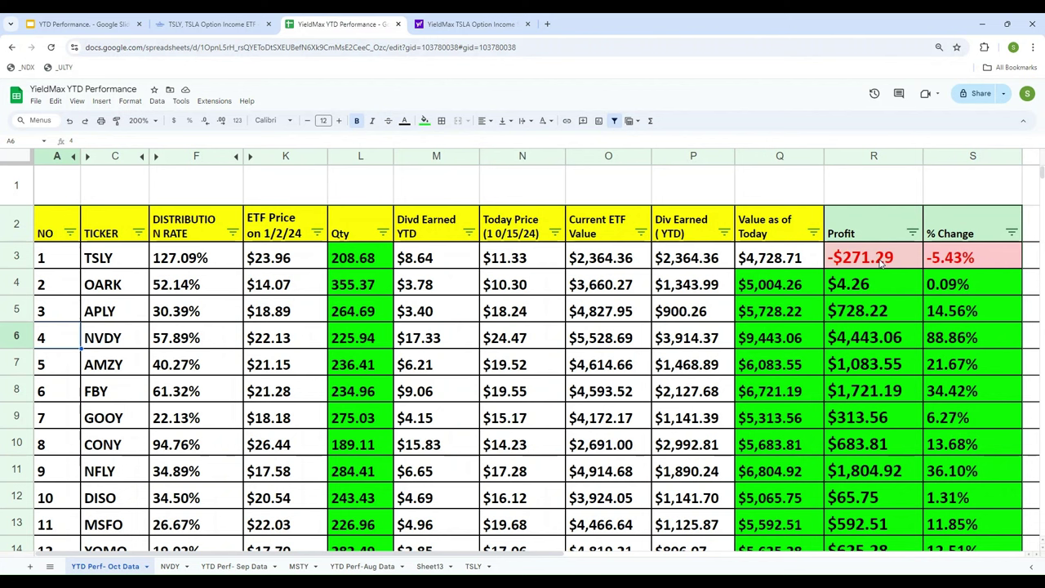
# Look down the numbered list of ETFs and return to cell A1
pyautogui.press('Down')
pyautogui.press('Down')
pyautogui.press('Down')
pyautogui.press('Down')
pyautogui.press('Down')
pyautogui.press('Down')
pyautogui.press('Down')
pyautogui.press('Down')
pyautogui.press('Down')
pyautogui.press('Down')
pyautogui.press('Down')
pyautogui.press('Down')
pyautogui.press('Down')
pyautogui.press('Down')
pyautogui.press('Down')
pyautogui.press('Down')
pyautogui.press('Down')
pyautogui.press('Down')
pyautogui.press('Down')
pyautogui.press('Down')
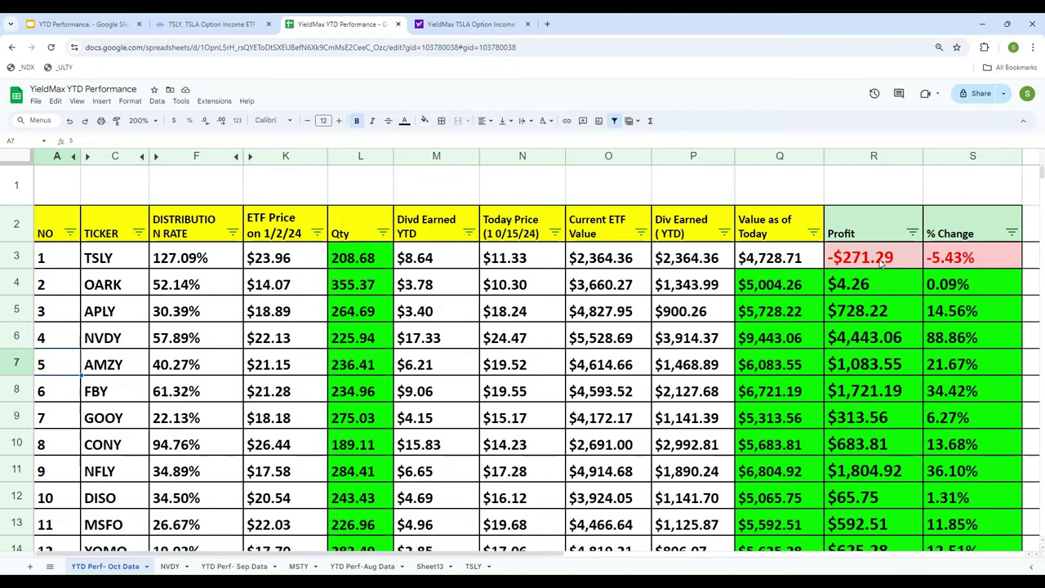
pyautogui.press('Up')
pyautogui.press('Up')
pyautogui.press('Up')
pyautogui.press('Up')
pyautogui.press('Up')
pyautogui.press('Up')
pyautogui.press('Up')
pyautogui.press('Up')
pyautogui.press('Up')
pyautogui.press('Up')
pyautogui.press('Up')
pyautogui.press('Up')
pyautogui.press('Up')
pyautogui.press('Up')
pyautogui.press('Up')
pyautogui.press('Up')
pyautogui.press('Up')
pyautogui.press('Up')
pyautogui.press('Up')
pyautogui.press('Up')
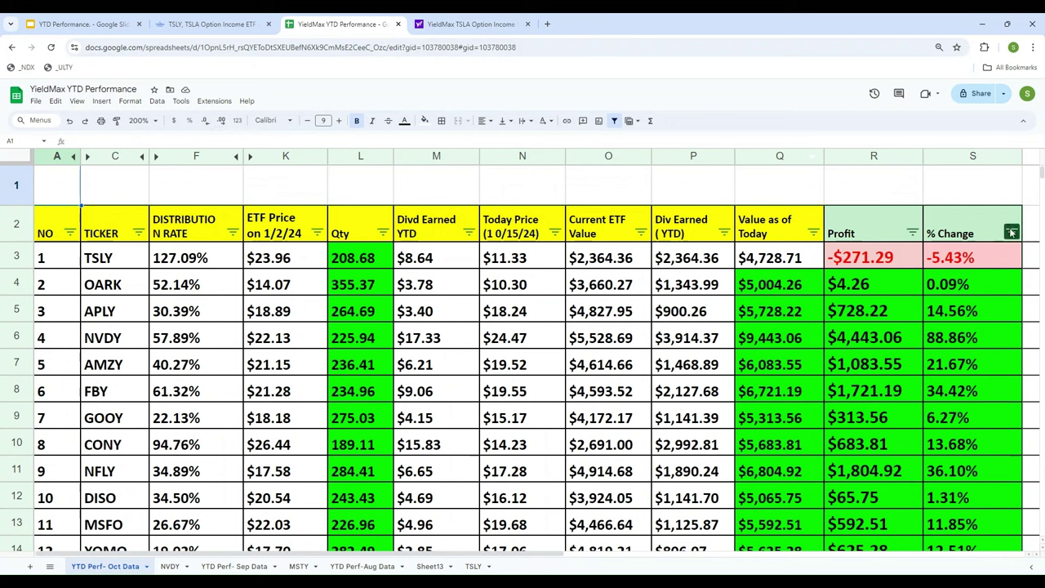
# Sort the table by % Change from A to Z, and re-sort it from Z to A
pyautogui.click(1012, 233)
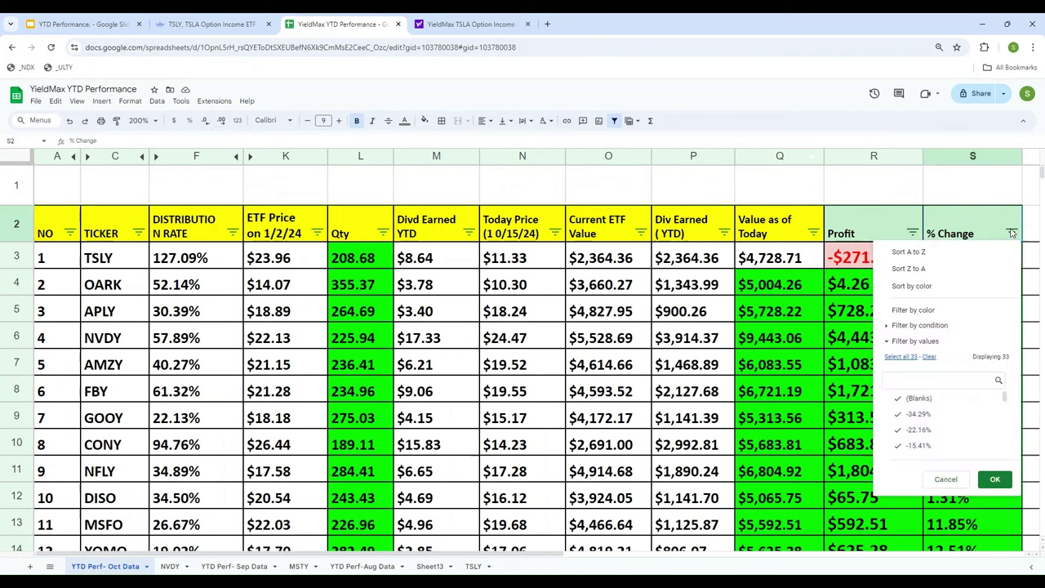
pyautogui.click(899, 255)
pyautogui.click(1012, 233)
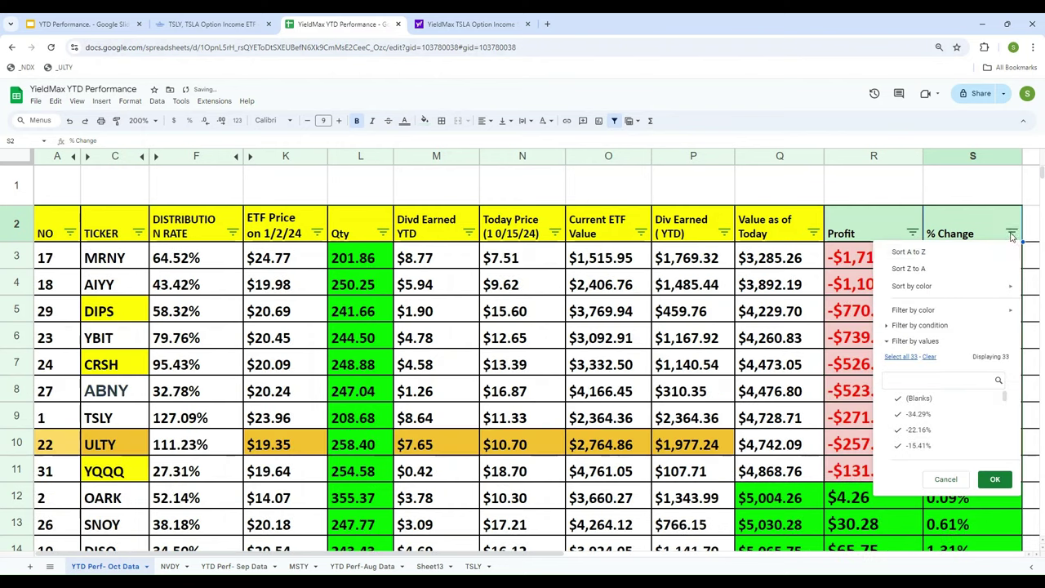
pyautogui.click(907, 276)
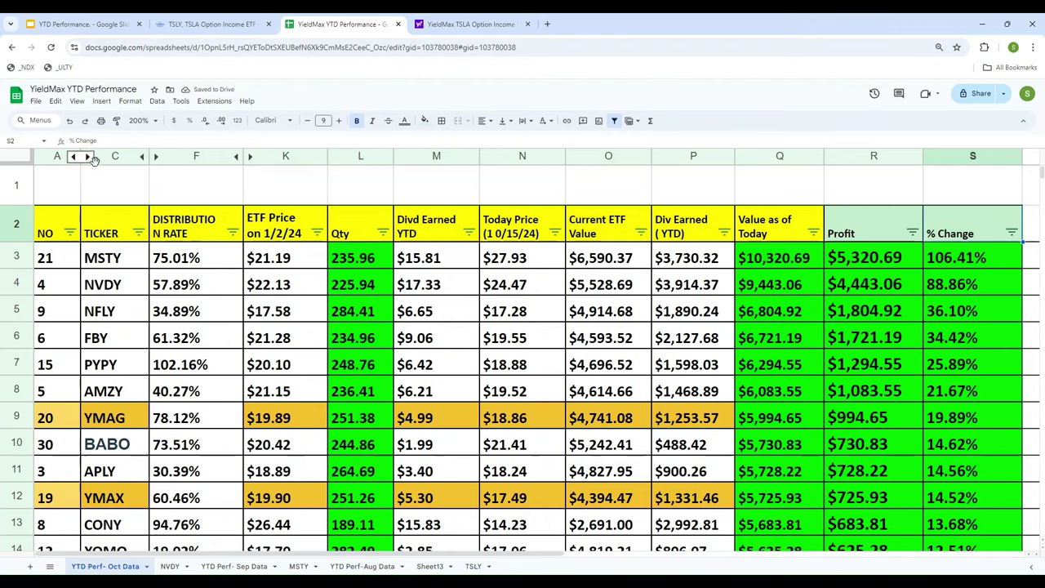
# Unhide the Rank column B and hide the NO column A
pyautogui.click(88, 157)
pyautogui.click(57, 155)
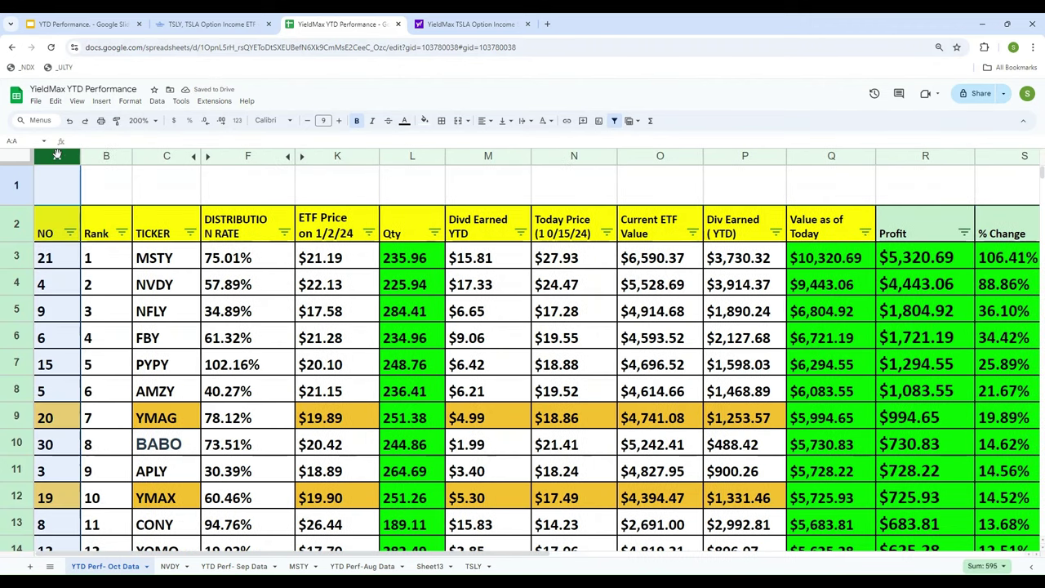
pyautogui.rightClick(57, 155)
pyautogui.click(102, 300)
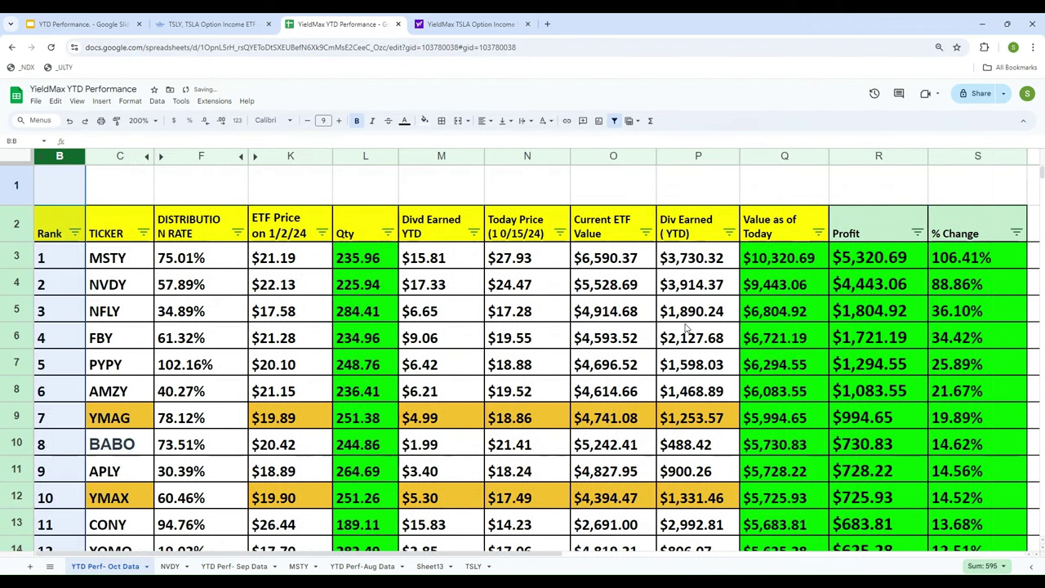
# Examine the top-ranked MSTY's distribution rate and its ETF price on 1/2/24
pyautogui.click(119, 260)
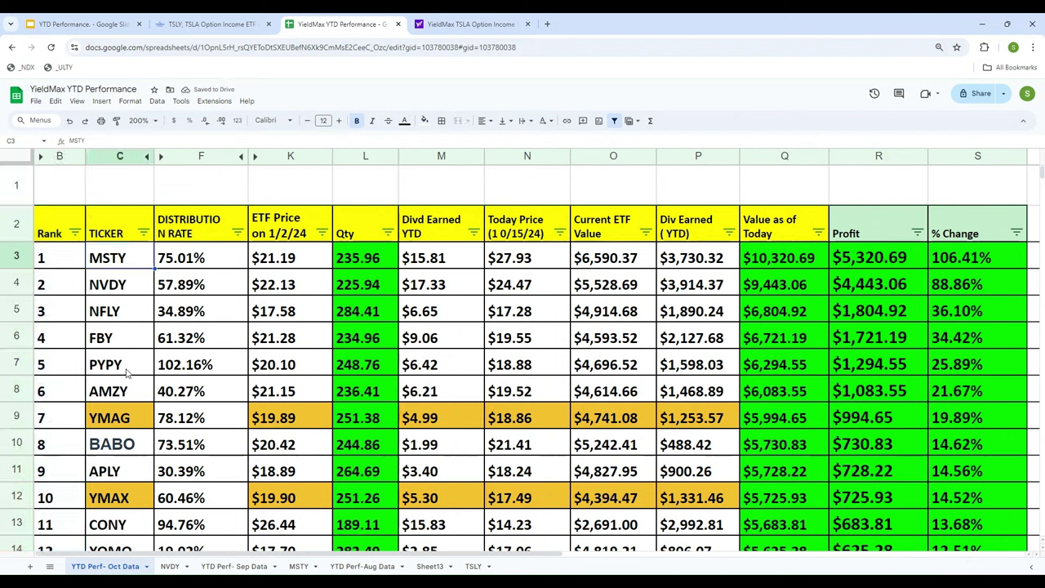
pyautogui.press('Left')
pyautogui.press('Right')
pyautogui.press('Right')
pyautogui.press('Right')
pyautogui.press('Right')
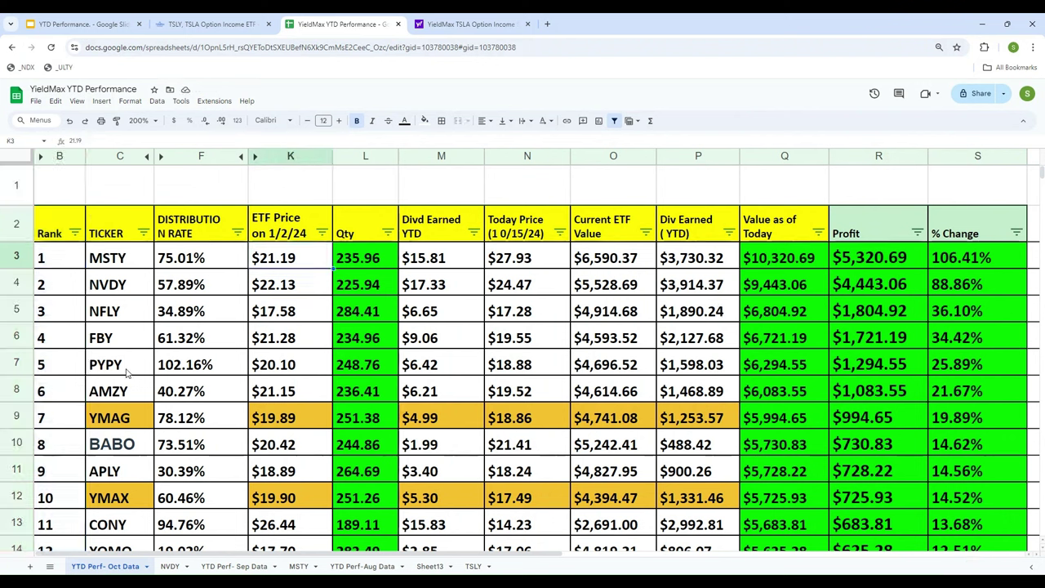
pyautogui.press('Left')
pyautogui.press('Left')
pyautogui.press('Left')
pyautogui.press('Left')
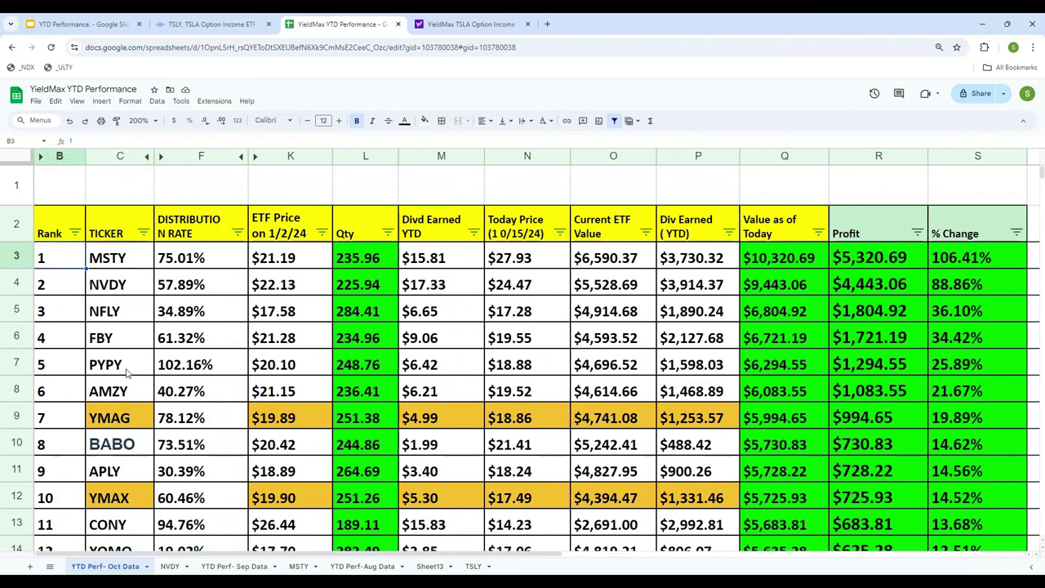
# Examine MSTY's quantity and its dividends earned YTD per share
pyautogui.press('Right')
pyautogui.press('Right')
pyautogui.press('Right')
pyautogui.press('Right')
pyautogui.press('Right')
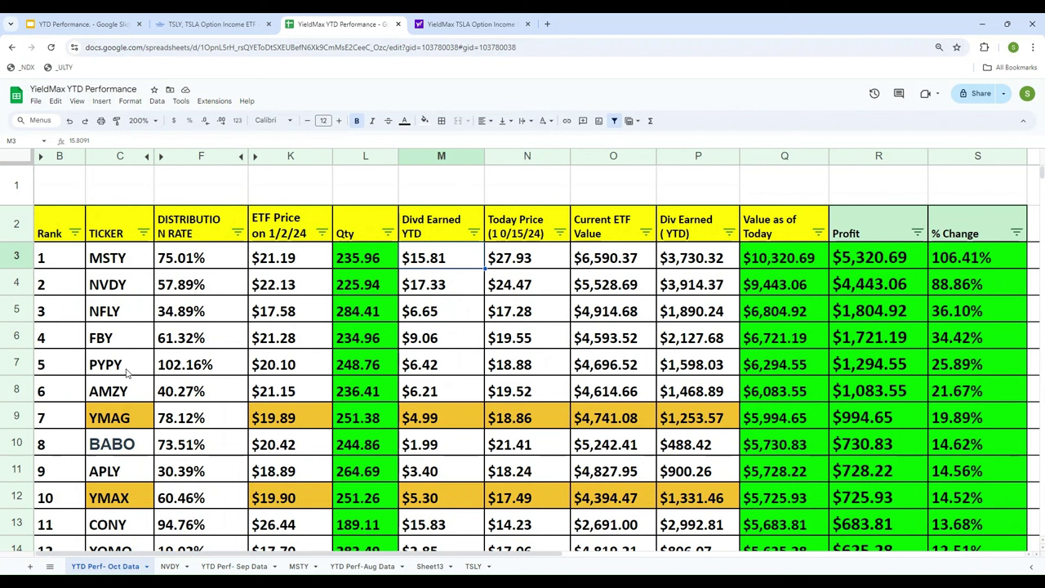
pyautogui.press('Left')
pyautogui.press('Left')
pyautogui.press('Left')
pyautogui.press('Left')
pyautogui.press('Left')
# Examine MSTY's today price, current value, dividends earned, profit and % change, and return to its rank cell
pyautogui.press('Right')
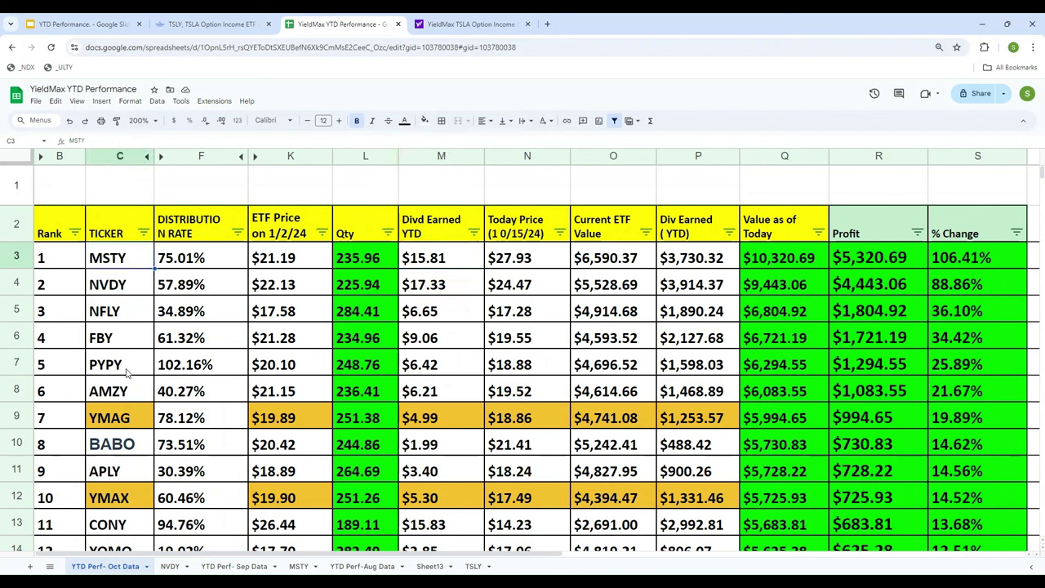
pyautogui.press('Right')
pyautogui.press('Right')
pyautogui.press('Right')
pyautogui.press('Right')
pyautogui.press('Right')
pyautogui.press('Right')
pyautogui.press('Right')
pyautogui.press('Right')
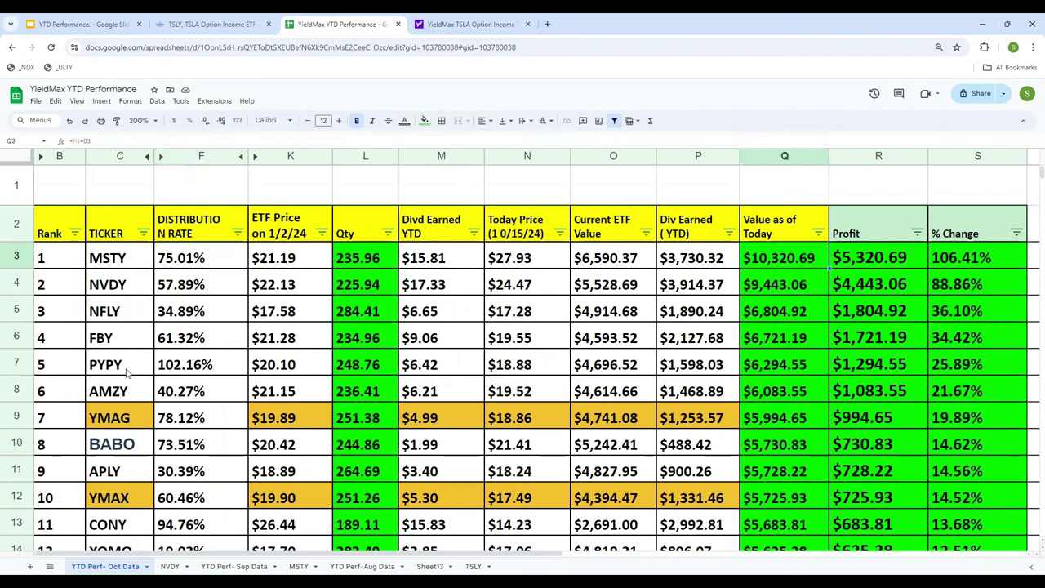
pyautogui.press('Right')
pyautogui.press('Right')
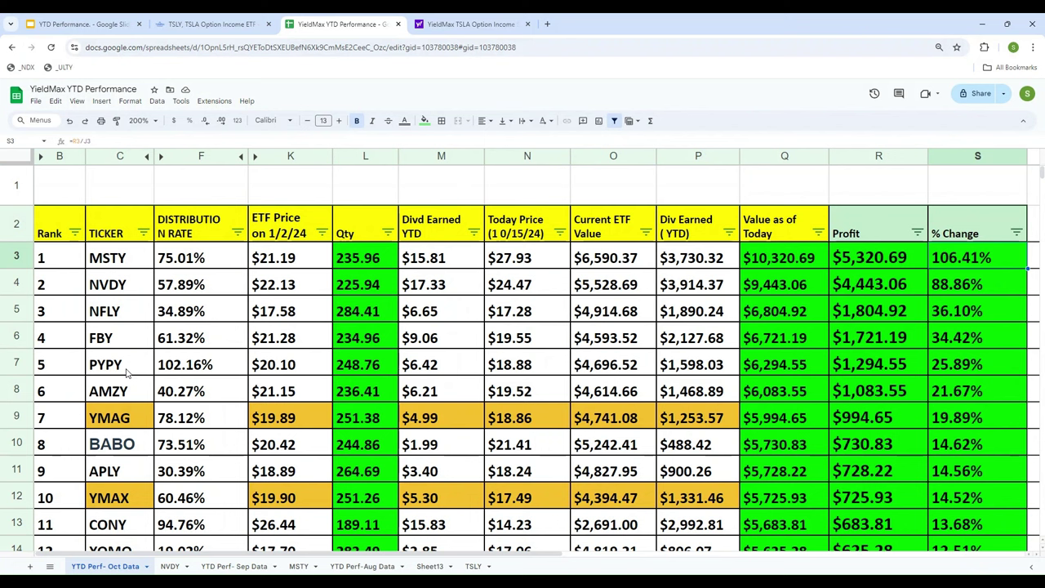
pyautogui.press('Left')
pyautogui.press('Left')
pyautogui.press('Left')
pyautogui.press('Left')
pyautogui.press('Left')
pyautogui.press('Left')
pyautogui.press('Left')
pyautogui.press('Left')
pyautogui.press('Left')
pyautogui.press('Left')
pyautogui.press('Left')
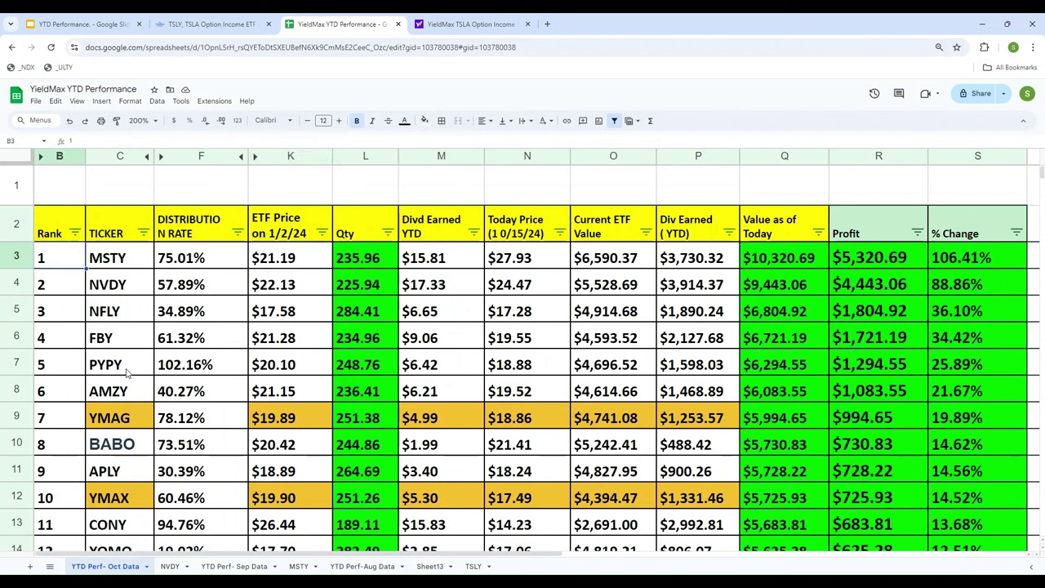
# Review the second-ranked NVDY's figures through its profit, and check MSTY's distribution rate again
pyautogui.press('Down')
pyautogui.press('Right')
pyautogui.press('Right')
pyautogui.press('Right')
pyautogui.press('Right')
pyautogui.press('Right')
pyautogui.press('Right')
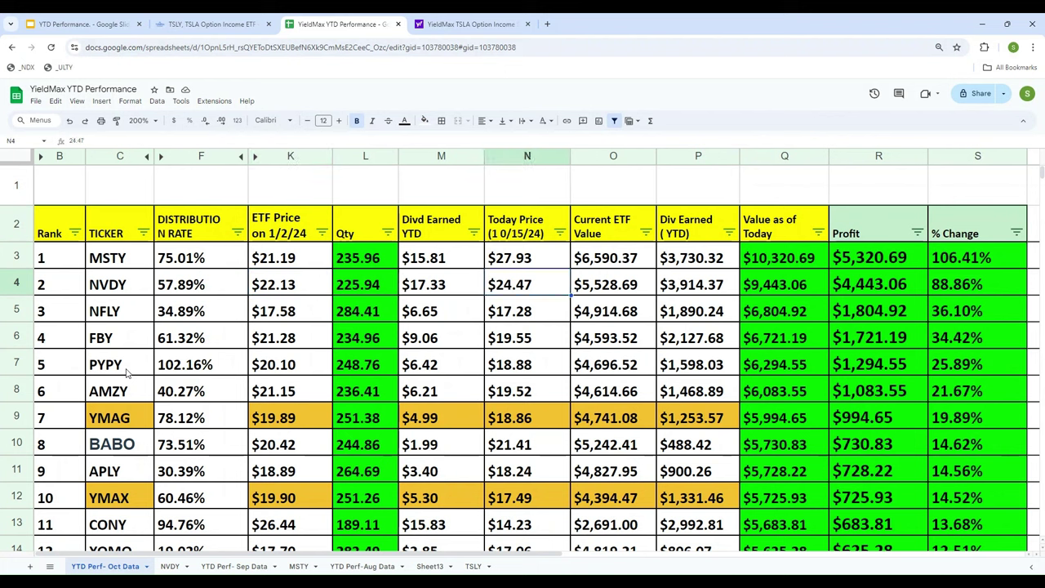
pyautogui.press('Right')
pyautogui.press('Right')
pyautogui.press('Right')
pyautogui.press('Right')
pyautogui.press('Home')
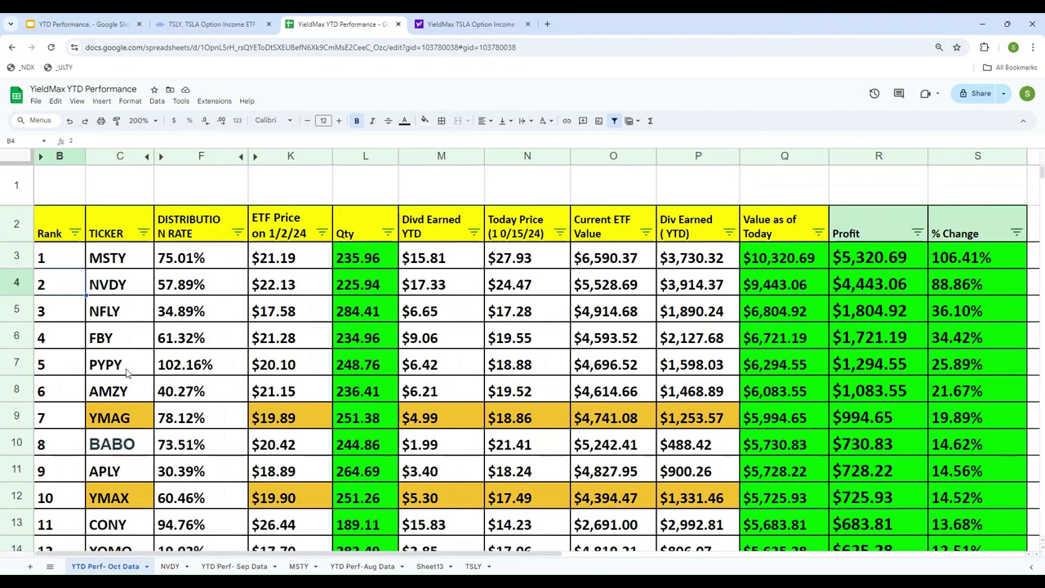
pyautogui.press('Right')
pyautogui.press('Right')
pyautogui.press('Up')
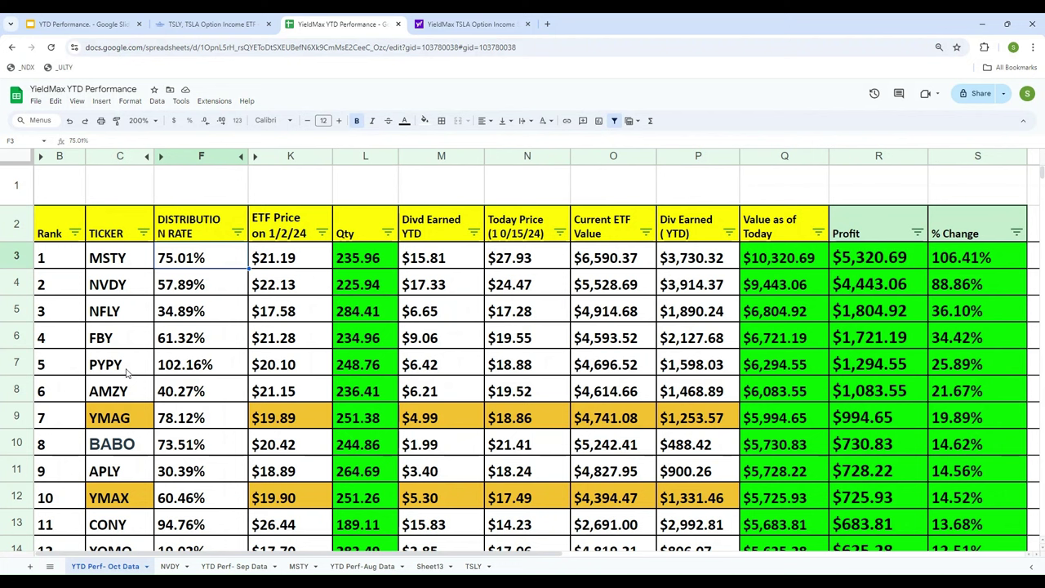
pyautogui.press('Left')
pyautogui.press('Left')
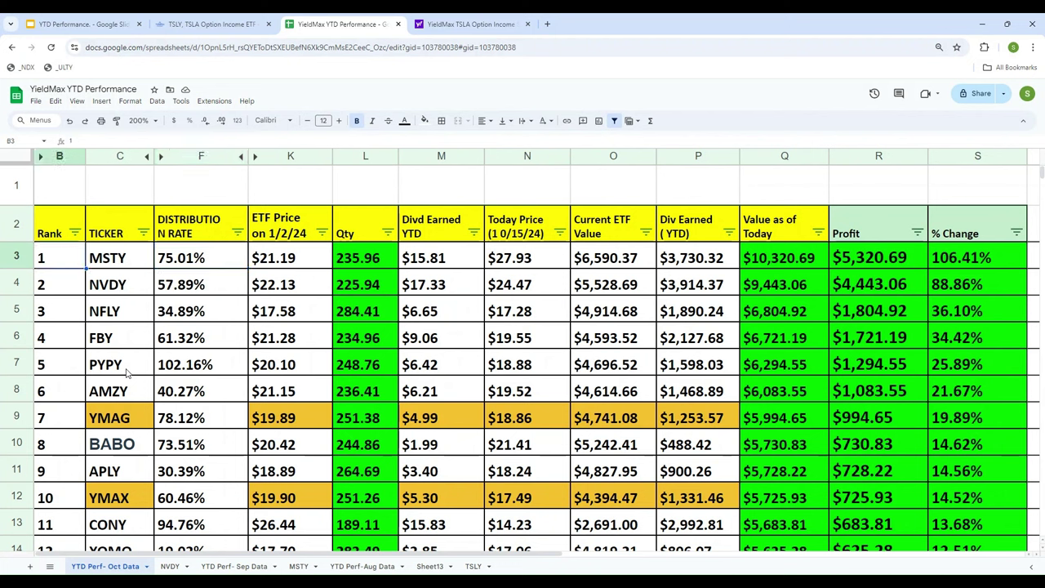
# Examine MSTY's figures across its row through the YTD dividends earned, and return to its ticker
pyautogui.press('Right')
pyautogui.press('Right')
pyautogui.press('Right')
pyautogui.press('Right')
pyautogui.press('Right')
pyautogui.press('Right')
pyautogui.press('Right')
pyautogui.press('Right')
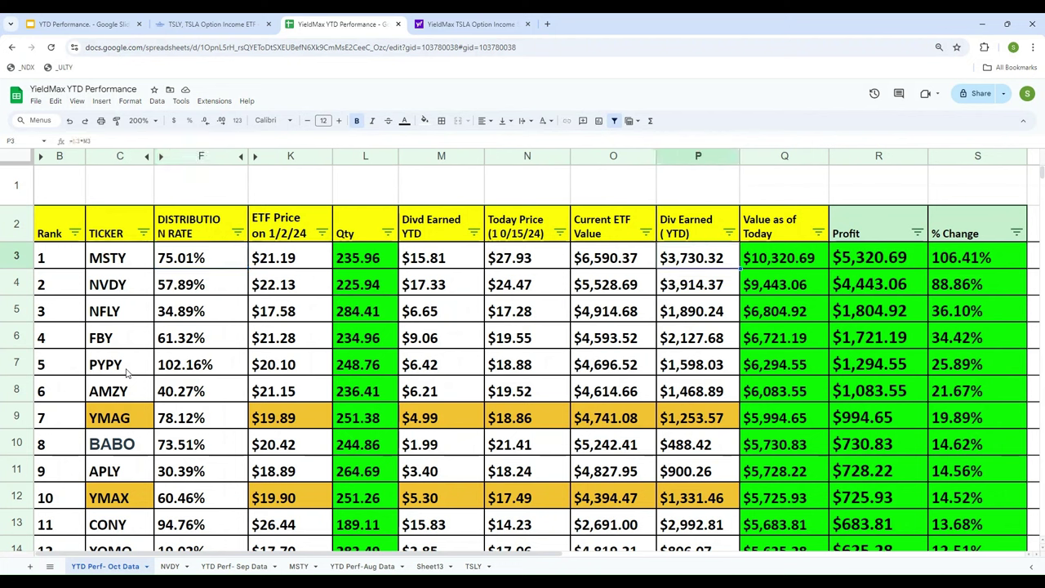
pyautogui.press('Left')
pyautogui.press('Left')
pyautogui.press('Left')
pyautogui.press('Left')
pyautogui.press('Left')
pyautogui.press('Left')
pyautogui.press('Left')
pyautogui.press('Left')
pyautogui.press('Right')
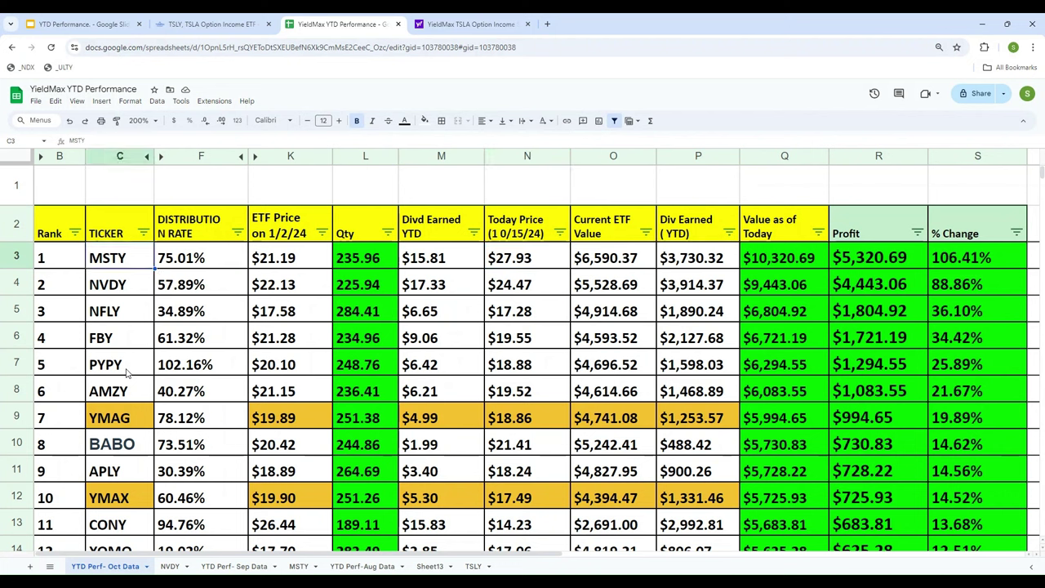
# Go down the tickers to the fifth-ranked PYPY and examine its distribution rate, prices, current value and dividends earned
pyautogui.press('Down')
pyautogui.press('Down')
pyautogui.press('Down')
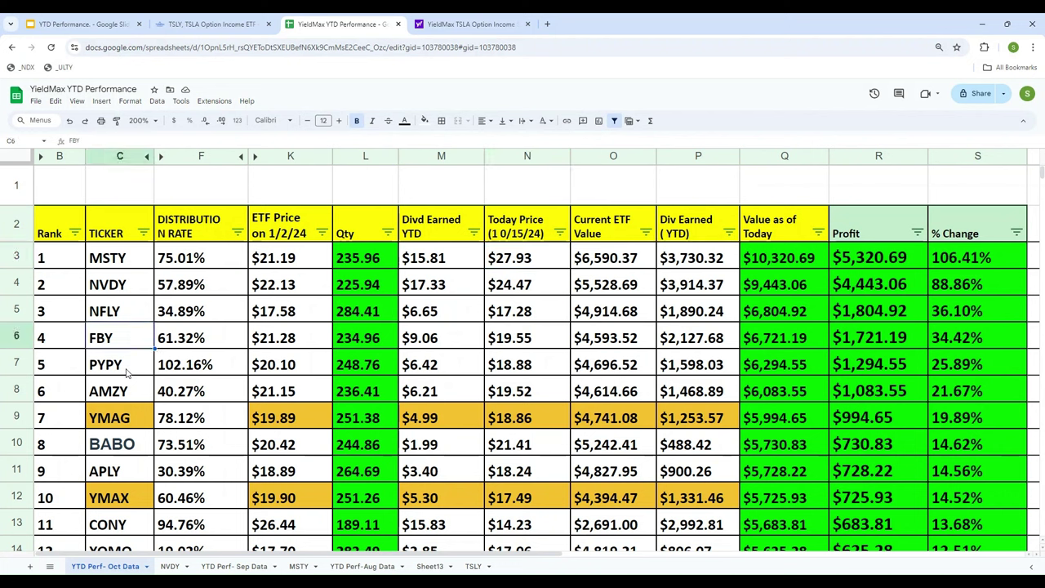
pyautogui.press('Down')
pyautogui.press('Right')
pyautogui.press('Right')
pyautogui.press('Right')
pyautogui.press('Right')
pyautogui.press('Right')
pyautogui.press('Right')
pyautogui.press('Right')
pyautogui.press('Right')
pyautogui.press('Right')
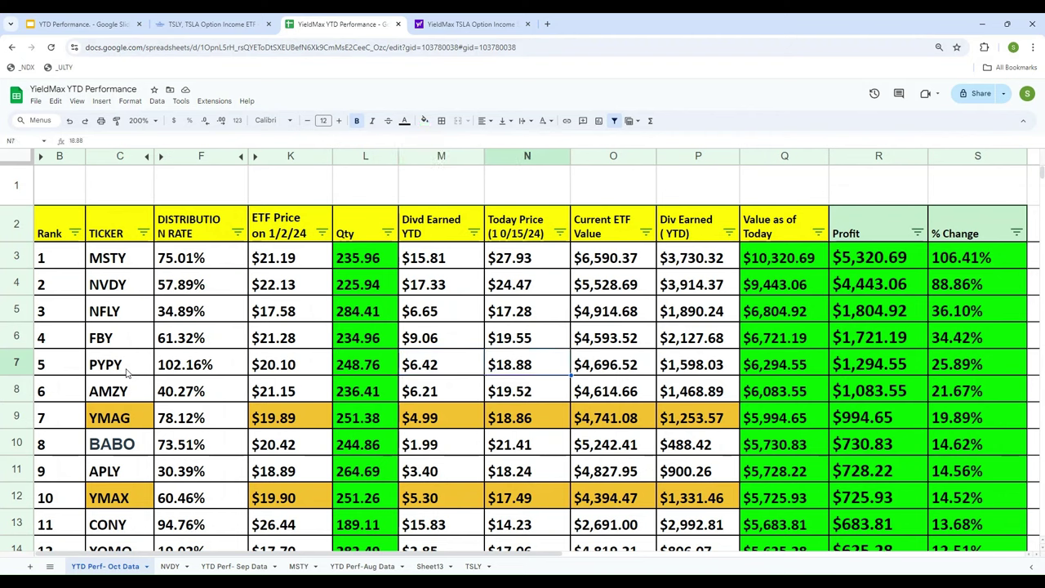
pyautogui.press('Right')
pyautogui.press('Left')
pyautogui.press('Left')
pyautogui.press('Left')
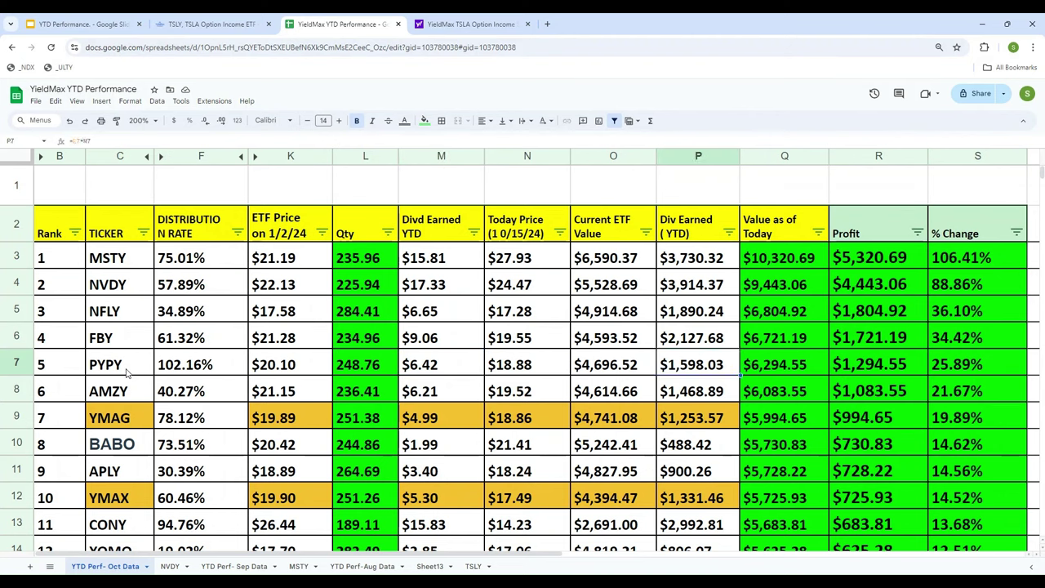
# Go to the end of the October ranking and check the PLTY and SMCY entries
pyautogui.press('Home')
pyautogui.press('Down')
pyautogui.press('Down')
pyautogui.press('Down')
pyautogui.press('Down')
pyautogui.press('Down')
pyautogui.press('Down')
pyautogui.press('Down')
pyautogui.press('Down')
pyautogui.press('Down')
pyautogui.press('Down')
pyautogui.press('Down')
pyautogui.press('Down')
pyautogui.press('Down')
pyautogui.press('Down')
pyautogui.press('Down')
pyautogui.press('Down')
pyautogui.press('Down')
pyautogui.press('Down')
pyautogui.press('Down')
pyautogui.press('Down')
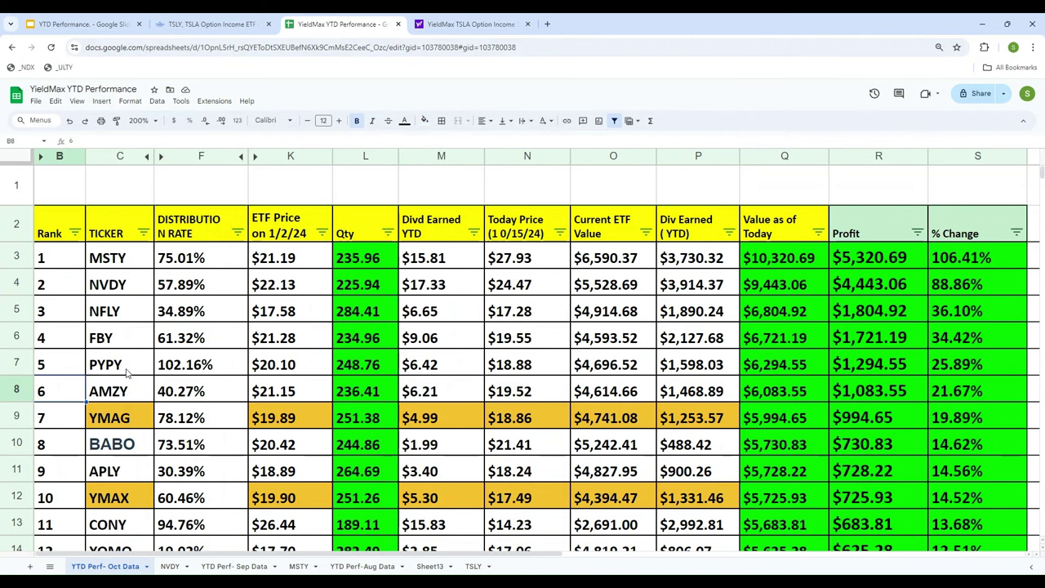
pyautogui.press('Up')
pyautogui.press('Up')
pyautogui.press('Up')
pyautogui.press('Up')
pyautogui.press('Up')
pyautogui.press('Up')
pyautogui.press('Up')
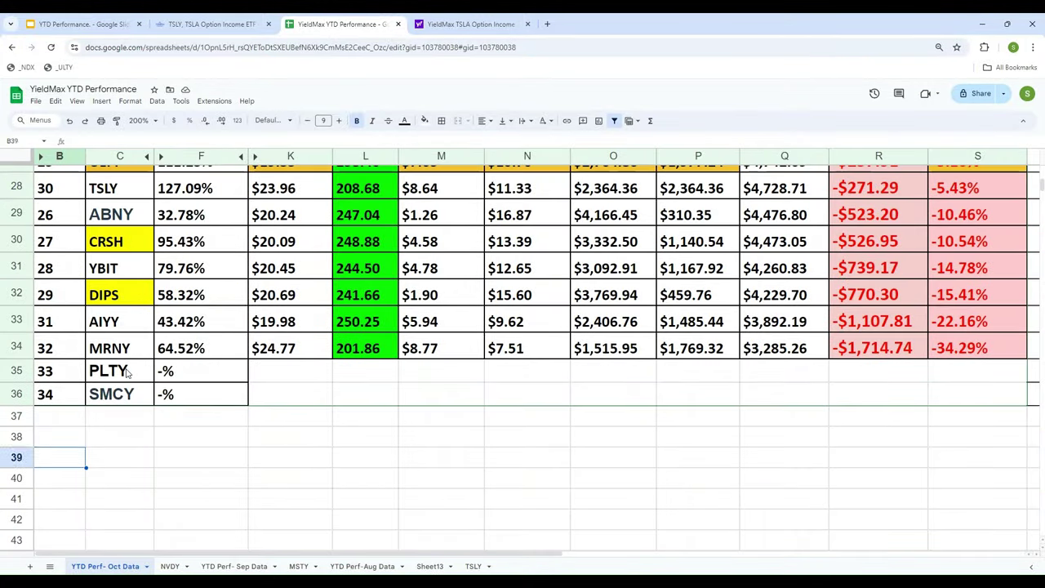
pyautogui.press('Right')
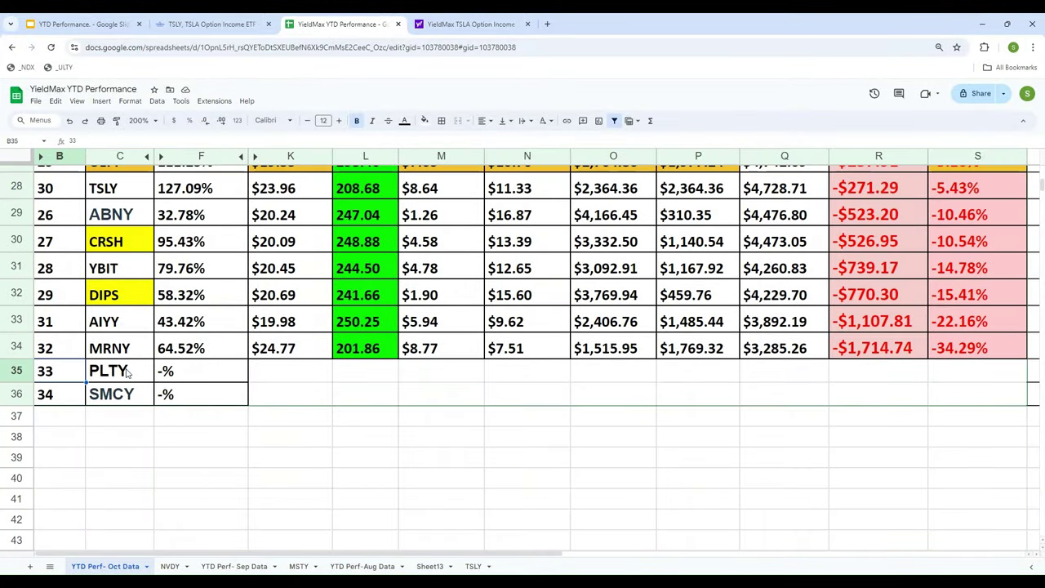
pyautogui.press('Down')
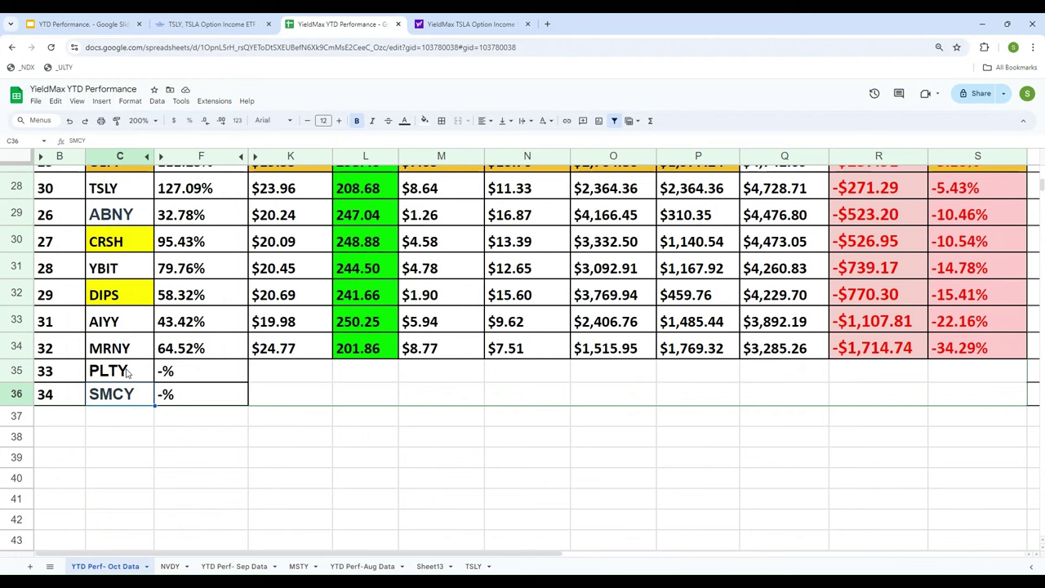
# Review the worst performers' tickers between TSLY and MRNY, ending on TSLY
pyautogui.press('Up')
pyautogui.press('Up')
pyautogui.press('Up')
pyautogui.press('Up')
pyautogui.press('Up')
pyautogui.press('Up')
pyautogui.press('Up')
pyautogui.press('Up')
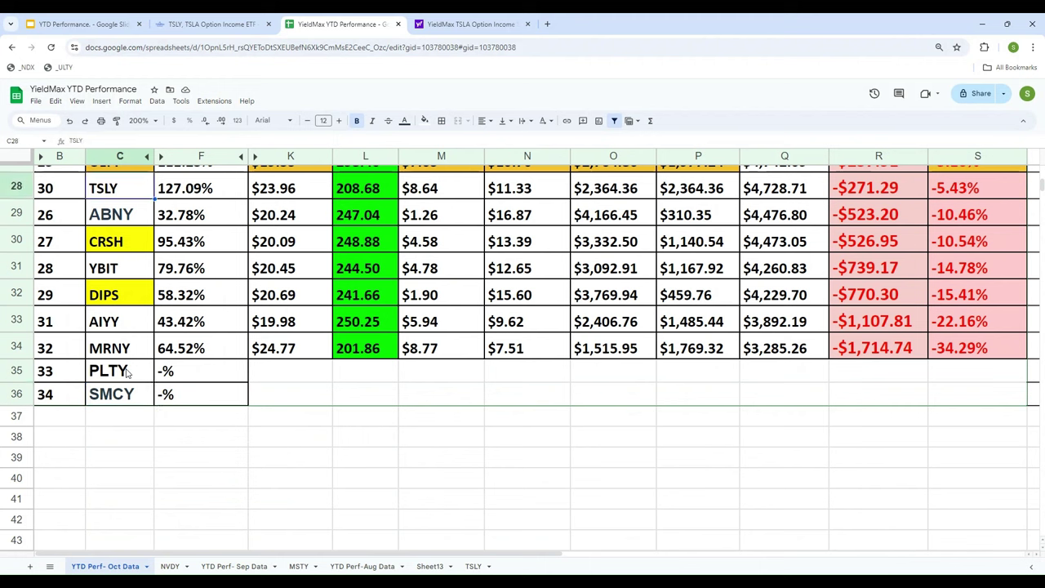
pyautogui.press('Down')
pyautogui.press('Down')
pyautogui.press('Down')
pyautogui.press('Down')
pyautogui.press('Down')
pyautogui.press('Down')
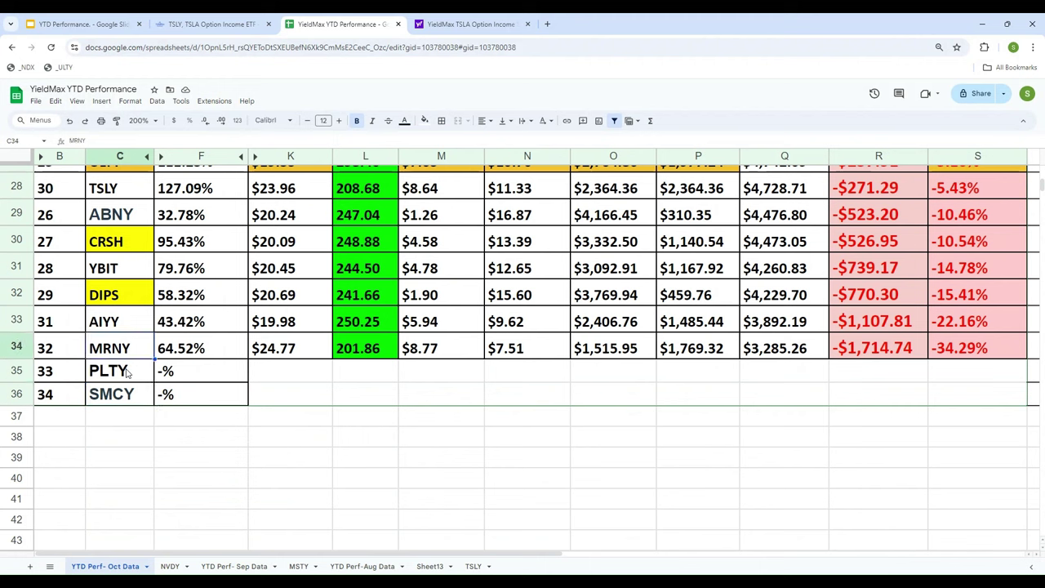
pyautogui.press('Up')
pyautogui.press('Up')
pyautogui.press('Up')
pyautogui.press('Up')
pyautogui.press('Up')
pyautogui.press('Up')
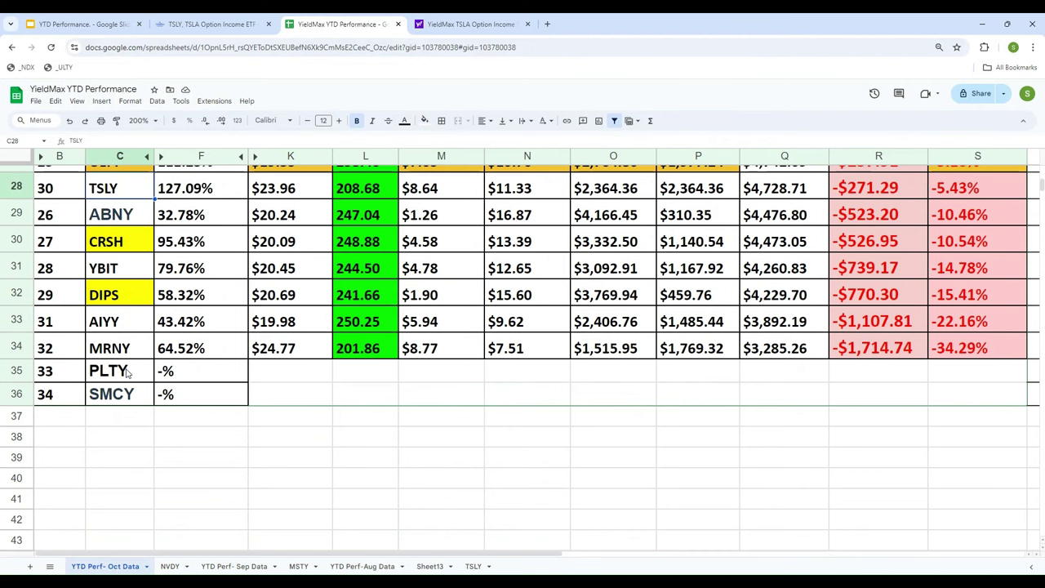
# Examine TSLY's figures from its distribution rate through its % change
pyautogui.press('Right')
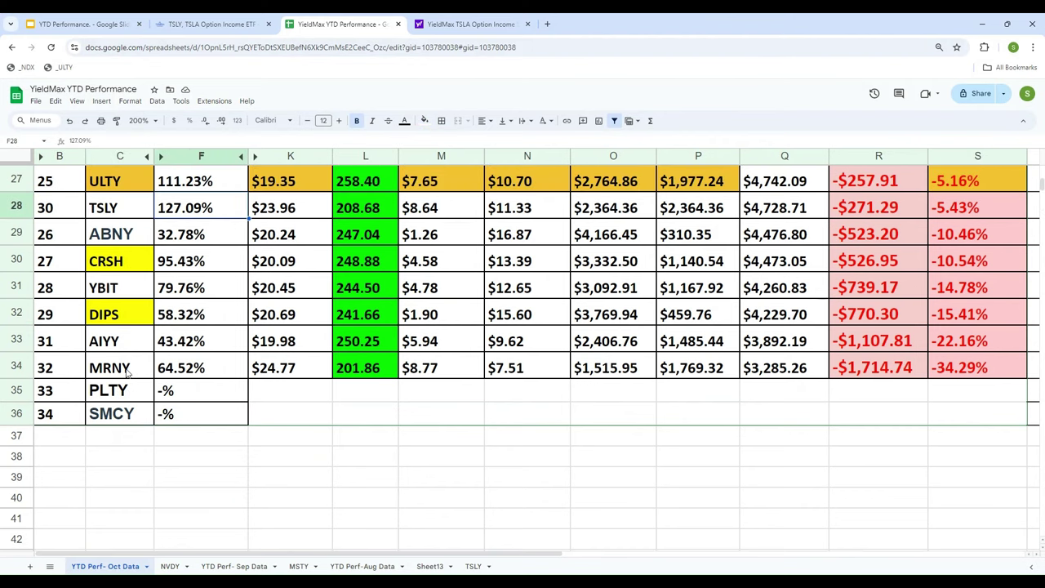
pyautogui.press('Right')
pyautogui.press('Right')
pyautogui.press('Right')
pyautogui.press('Right')
pyautogui.press('Right')
pyautogui.press('Right')
pyautogui.press('Right')
pyautogui.press('Right')
pyautogui.press('Right')
# Check the % change of the ETFs from ULTY up to SNOY, and return to TSLY's ticker
pyautogui.press('Up')
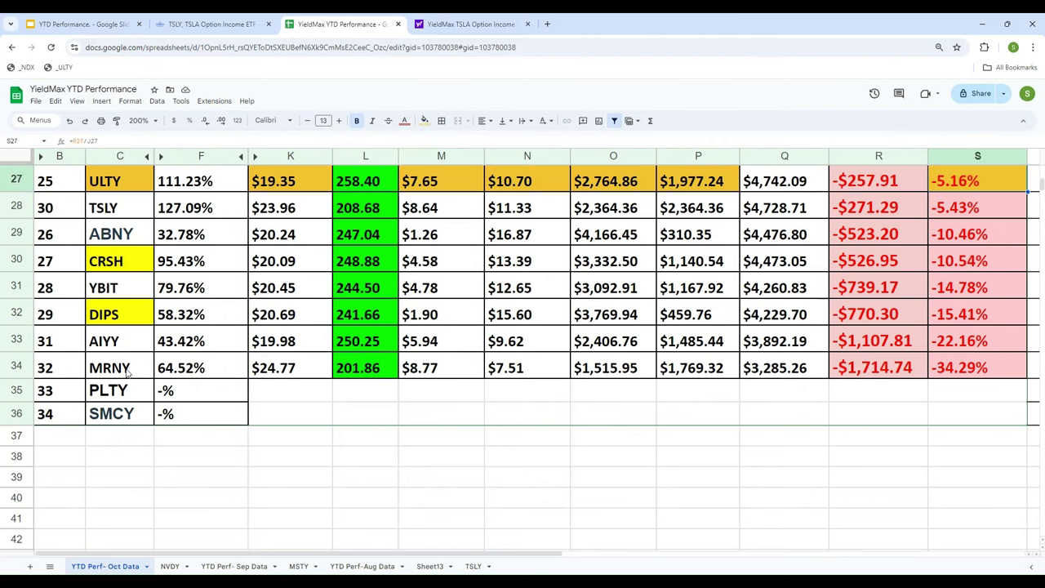
pyautogui.press('Up')
pyautogui.press('Up')
pyautogui.press('Up')
pyautogui.press('Left')
pyautogui.press('Left')
pyautogui.press('Left')
pyautogui.press('Left')
pyautogui.press('Left')
pyautogui.press('Left')
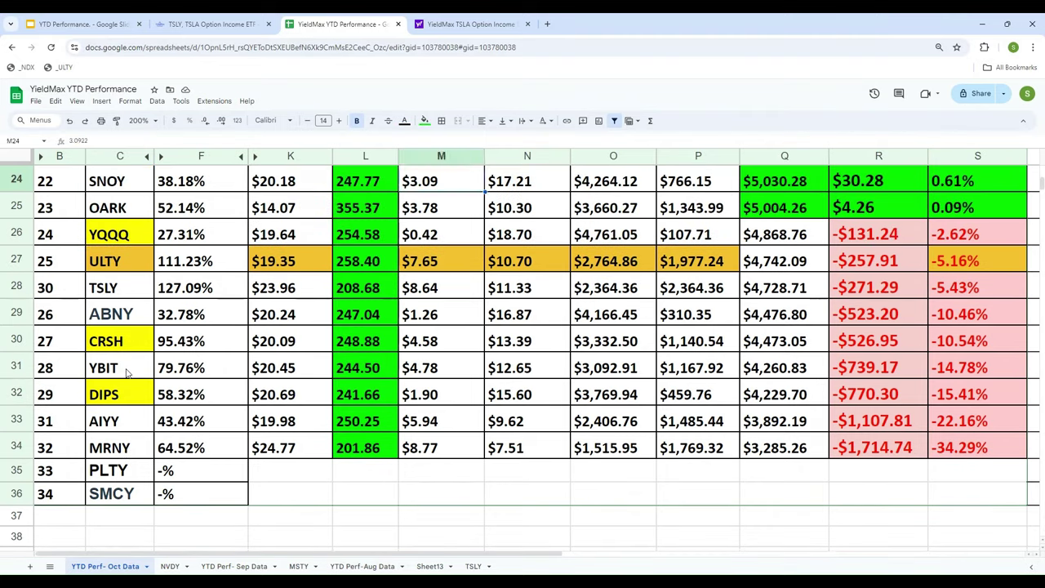
pyautogui.press('Left')
pyautogui.press('Left')
pyautogui.press('Left')
pyautogui.press('Left')
pyautogui.press('Left')
pyautogui.press('Down')
pyautogui.press('Down')
pyautogui.press('Down')
pyautogui.press('Down')
pyautogui.press('Right')
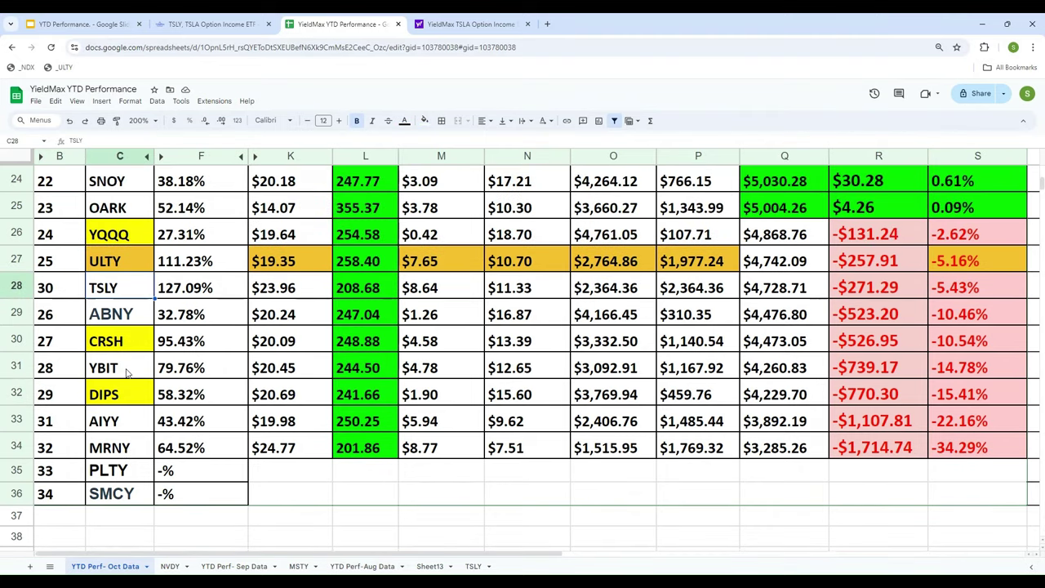
# Examine ULTY's figures from its ticker through its profit, and return to its rank cell
pyautogui.press('Up')
pyautogui.press('Right')
pyautogui.press('Right')
pyautogui.press('Right')
pyautogui.press('Right')
pyautogui.press('Right')
pyautogui.press('Right')
pyautogui.press('Right')
pyautogui.press('Right')
pyautogui.press('Right')
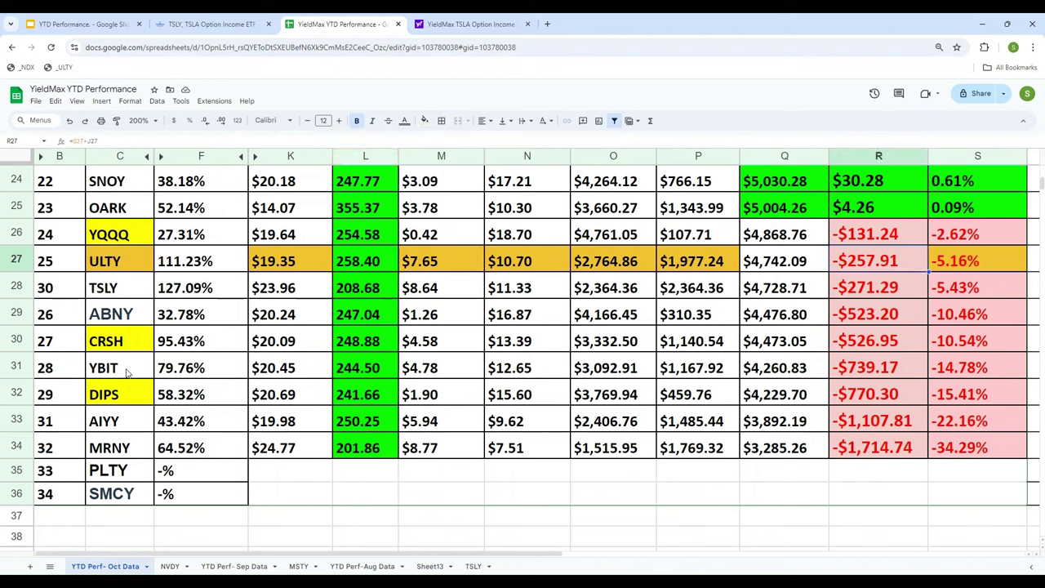
pyautogui.press('Left')
pyautogui.press('Left')
pyautogui.press('Left')
pyautogui.press('Left')
pyautogui.press('Left')
pyautogui.press('Left')
pyautogui.press('Left')
pyautogui.press('Left')
pyautogui.press('Left')
pyautogui.press('Left')
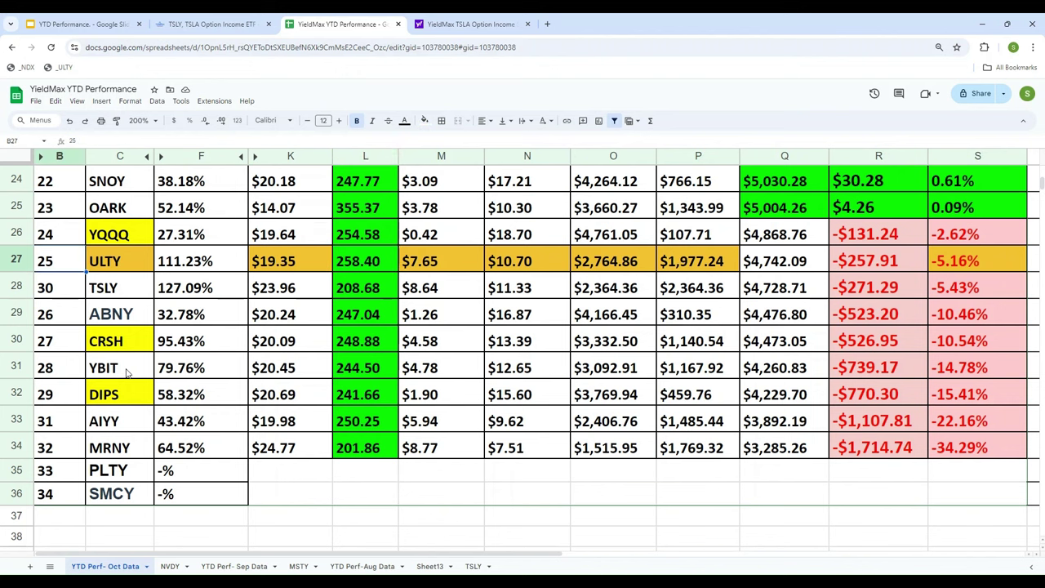
# Go back up the ticker column from ULTY to the top of the October sheet
pyautogui.press('Down')
pyautogui.press('Up')
pyautogui.press('Right')
pyautogui.press('Up')
pyautogui.press('Up')
pyautogui.press('Up')
pyautogui.press('Up')
pyautogui.press('Up')
pyautogui.press('Up')
pyautogui.press('Up')
pyautogui.press('Up')
pyautogui.press('Up')
pyautogui.press('Up')
pyautogui.press('Up')
pyautogui.press('Up')
pyautogui.press('Up')
pyautogui.press('Up')
pyautogui.press('Up')
pyautogui.press('Up')
pyautogui.press('Up')
pyautogui.press('Up')
pyautogui.press('Up')
pyautogui.press('Up')
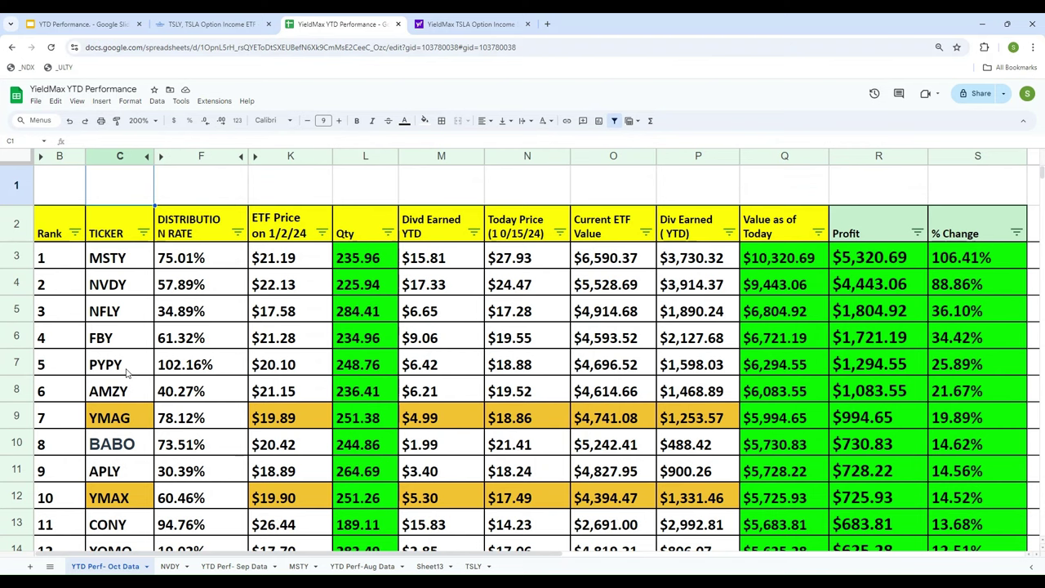
# Review the ticker column from the top of the October sheet down to SMCY in the last row
pyautogui.press('Down')
pyautogui.press('Down')
pyautogui.press('Down')
pyautogui.press('Down')
pyautogui.press('Down')
pyautogui.press('Down')
pyautogui.press('Down')
pyautogui.press('Down')
pyautogui.press('Down')
pyautogui.press('Down')
pyautogui.press('Down')
pyautogui.press('Down')
pyautogui.press('Down')
pyautogui.press('Down')
pyautogui.press('Down')
pyautogui.press('Down')
pyautogui.press('Down')
pyautogui.press('Down')
pyautogui.press('Down')
pyautogui.press('Down')
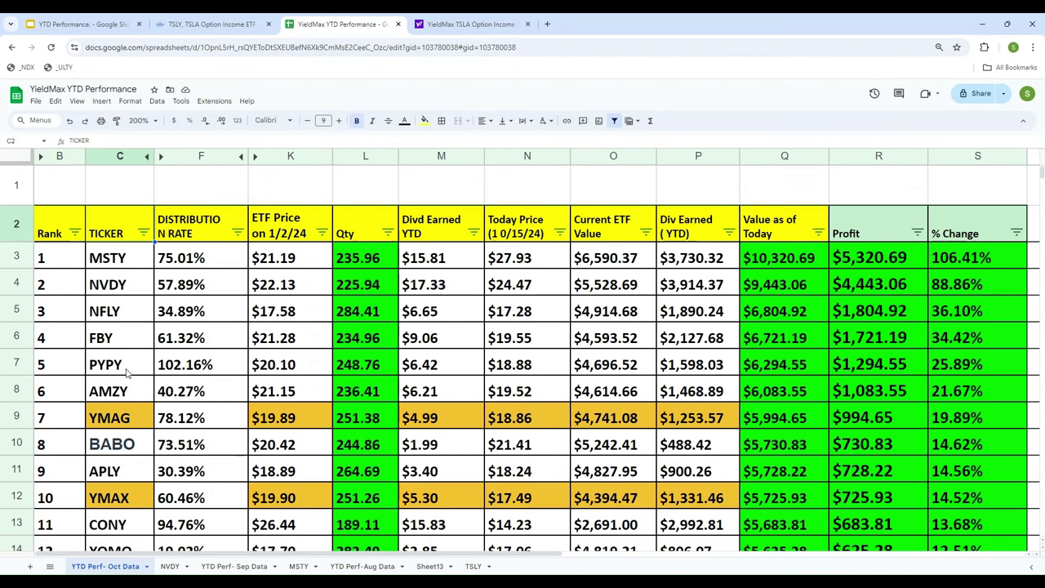
pyautogui.press('Down')
pyautogui.press('Down')
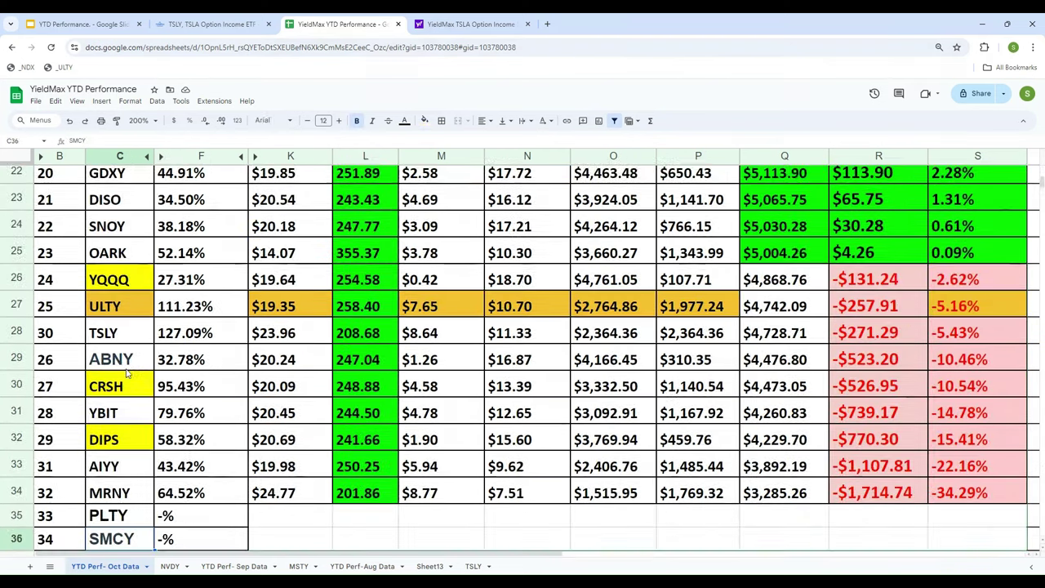
# Examine the lowest-ranked ETFs from SMCY back up to ULTY
pyautogui.press('Up')
pyautogui.press('Up')
pyautogui.press('Up')
pyautogui.press('Up')
pyautogui.press('Up')
pyautogui.press('Up')
pyautogui.press('Up')
pyautogui.press('Up')
pyautogui.press('Up')
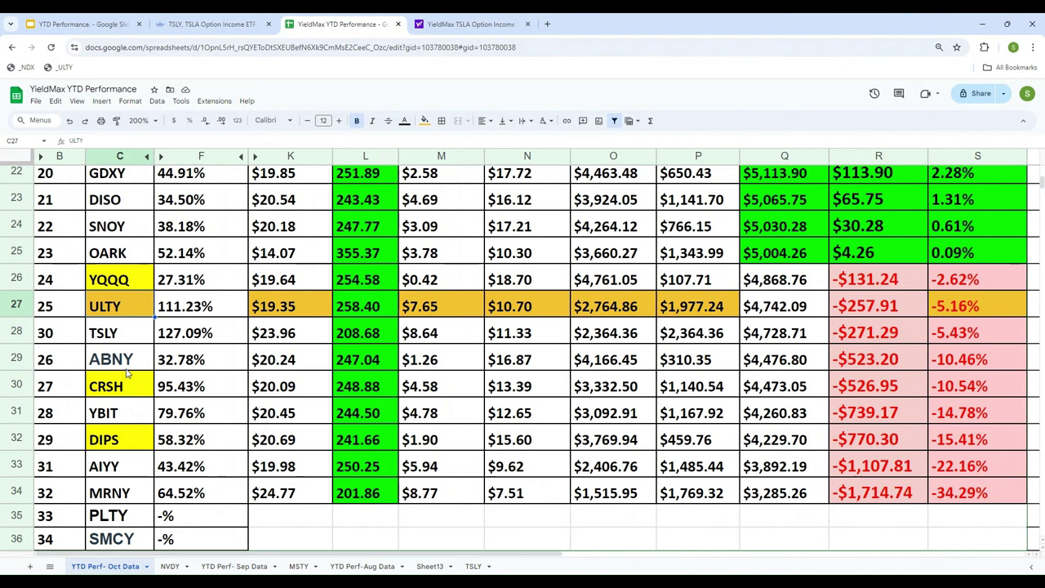
# Return to the top of the October sheet and select the Rank column header cell
pyautogui.press('Up')
pyautogui.hotkey('ctrl', 'Up')
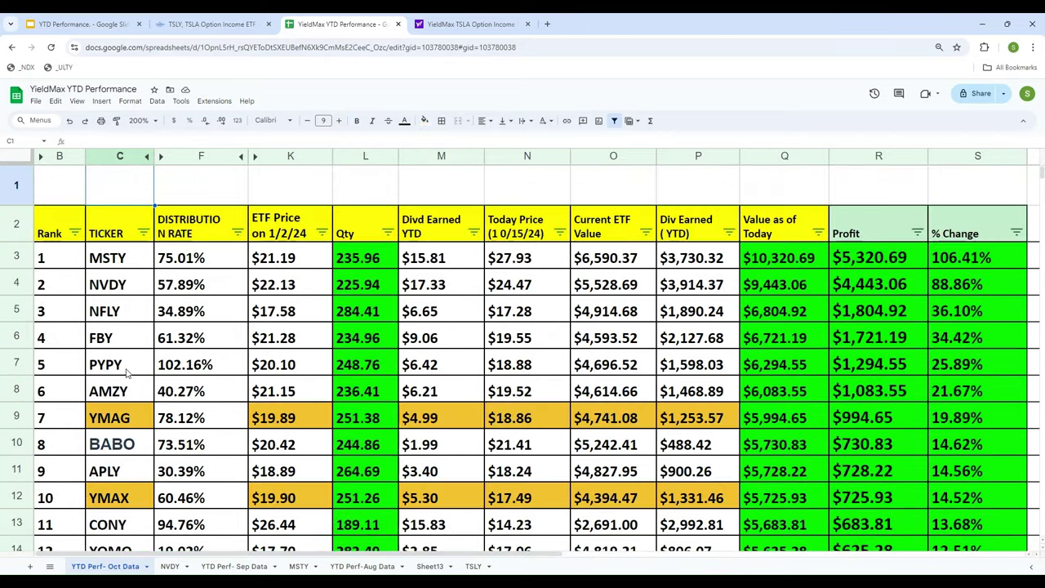
pyautogui.press('Left')
pyautogui.press('Down')
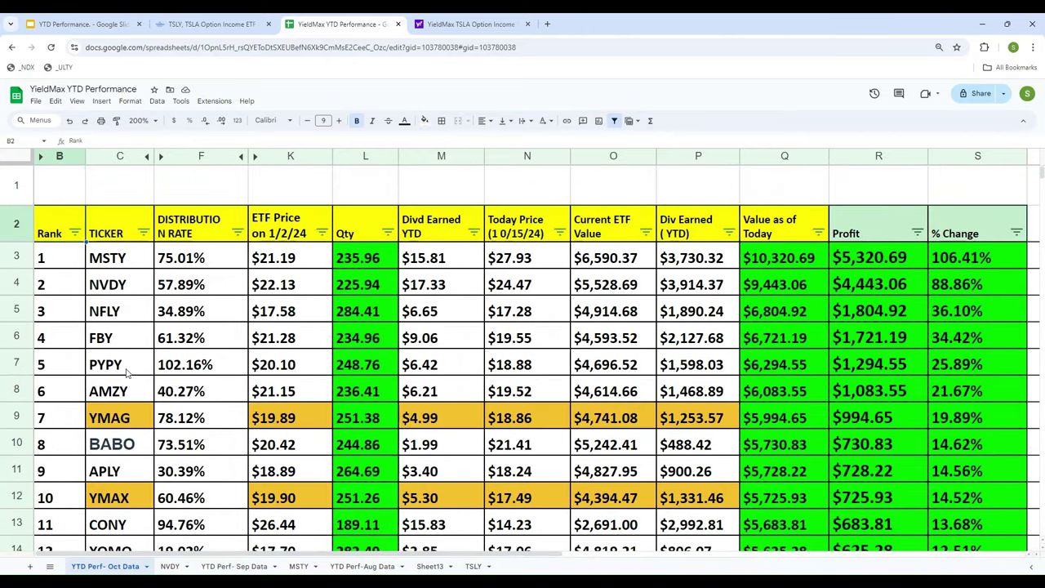